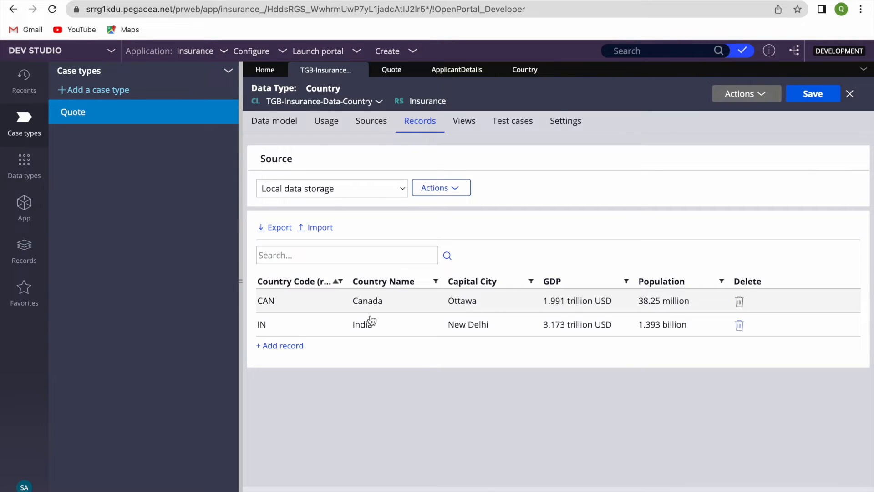
Review the Country data type's usage and sources, and open its single-record Country data page briefly before closing it.
click(369, 130)
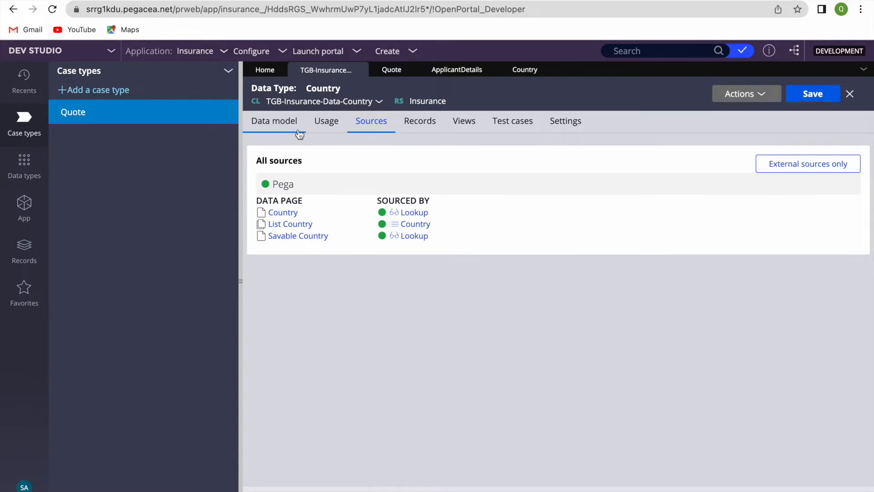
click(282, 130)
click(324, 130)
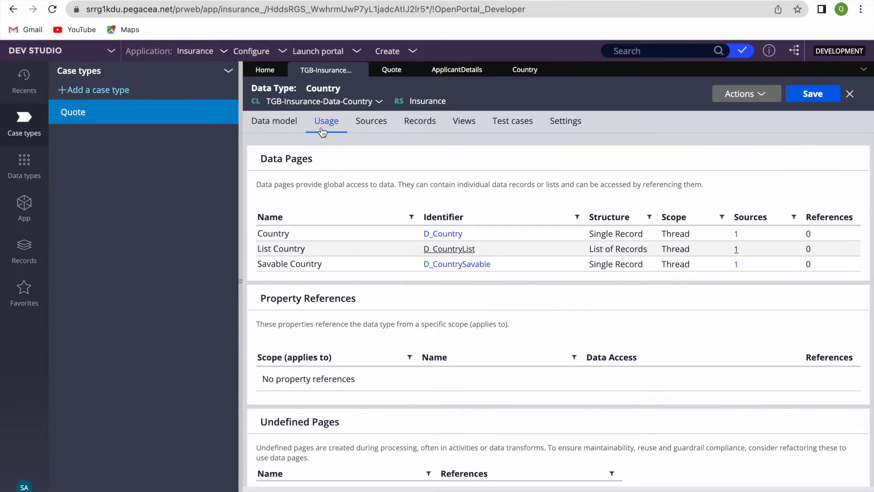
click(377, 123)
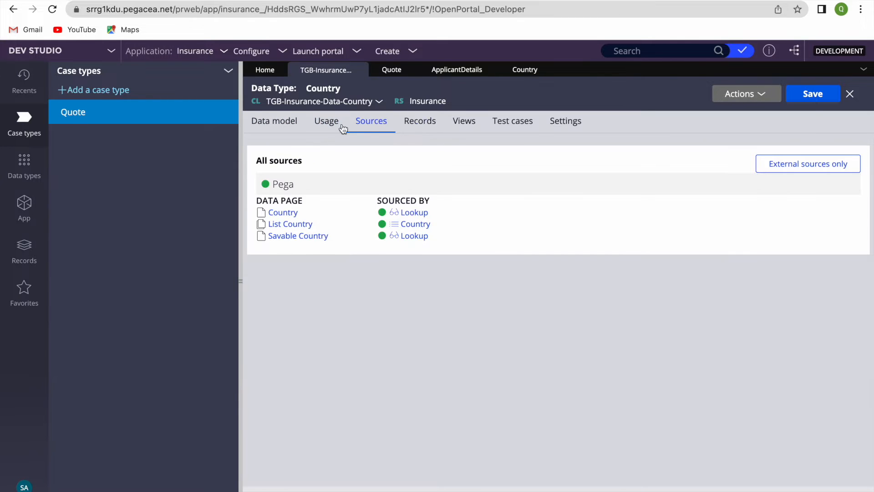
click(326, 124)
click(369, 123)
click(281, 213)
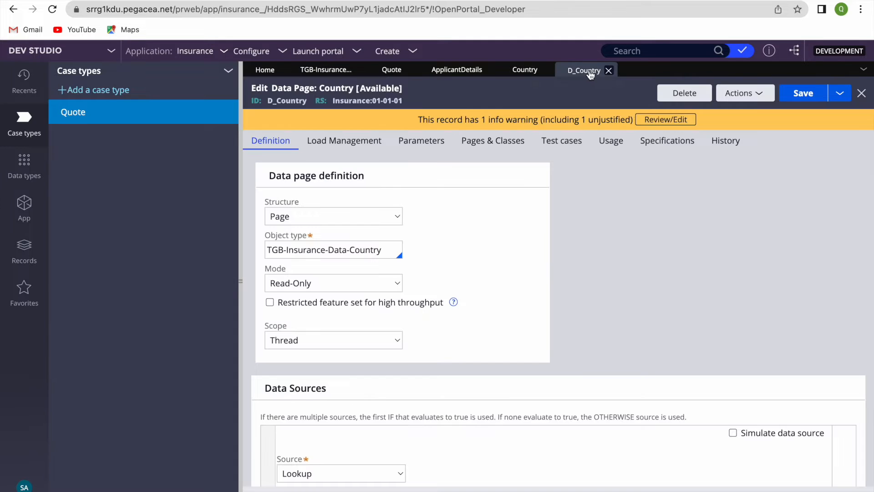
click(608, 70)
Open the List Country data page and review its definition, scope and data source settings.
click(284, 223)
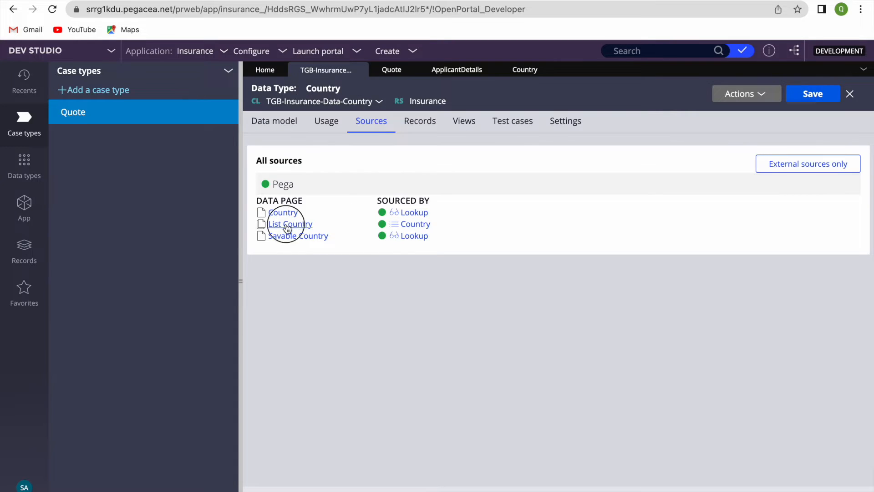
scroll(453, 273, down, 5)
scroll(453, 272, up, 5)
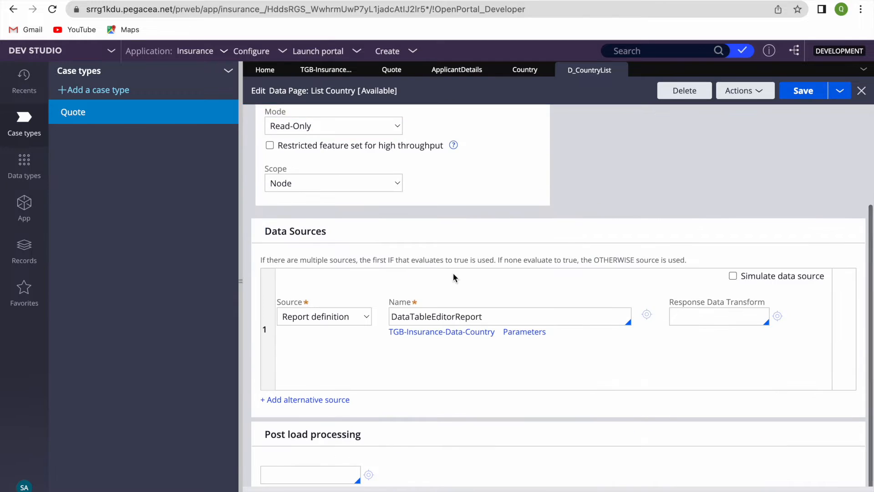
click(313, 338)
click(491, 302)
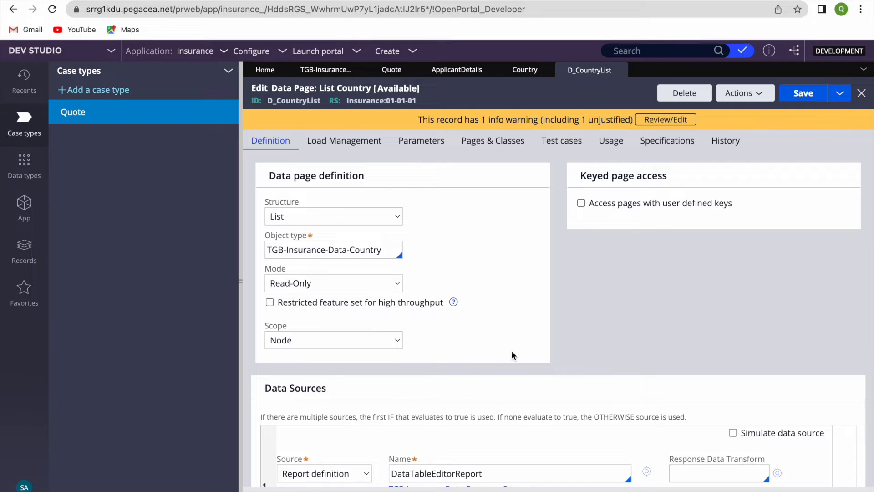
scroll(512, 351, down, 3)
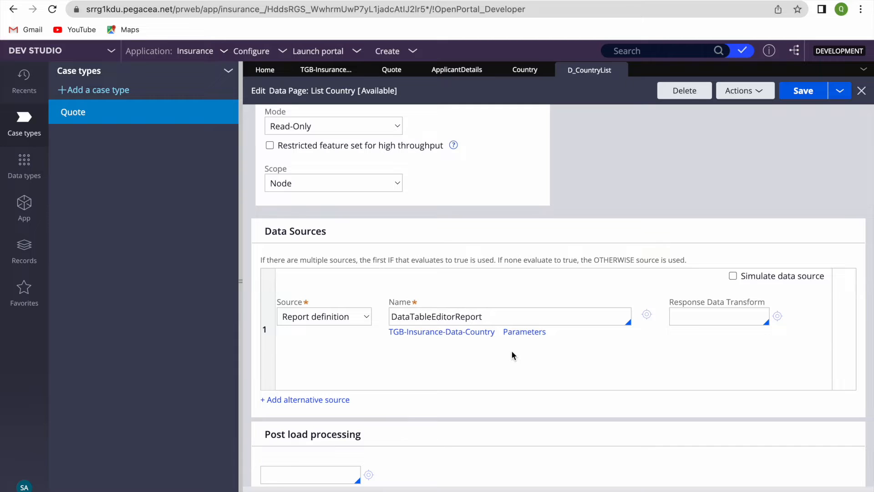
scroll(512, 353, up, 3)
Enable access to pages with user defined keys on D_CountryList, add .CountryCode as the page list key, and save.
click(582, 204)
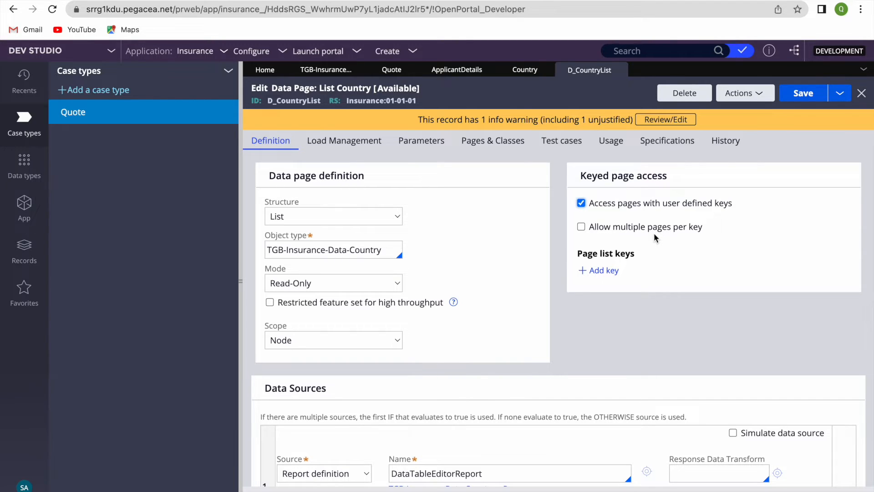
click(604, 271)
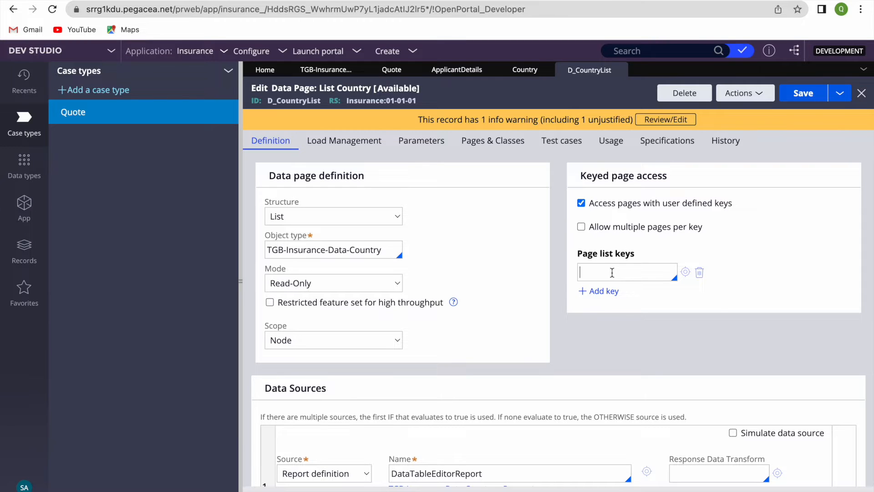
text(.)
key(Down)
key(Return)
click(807, 101)
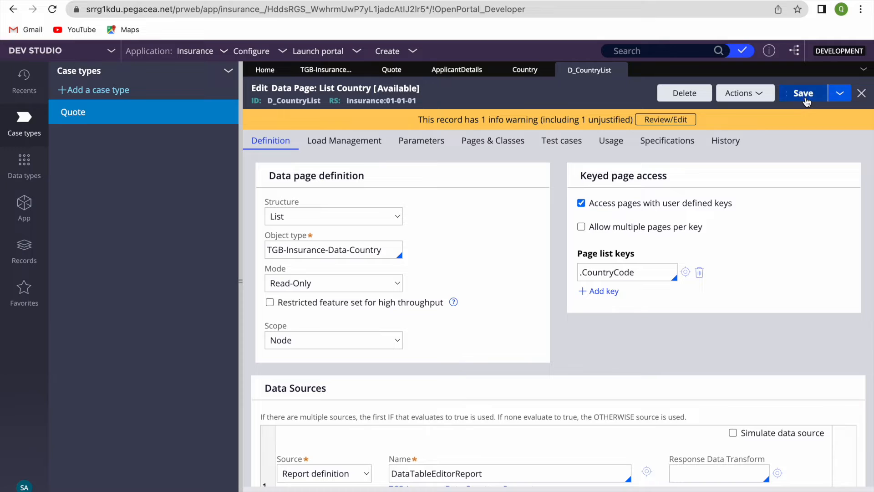
triple_click(589, 270)
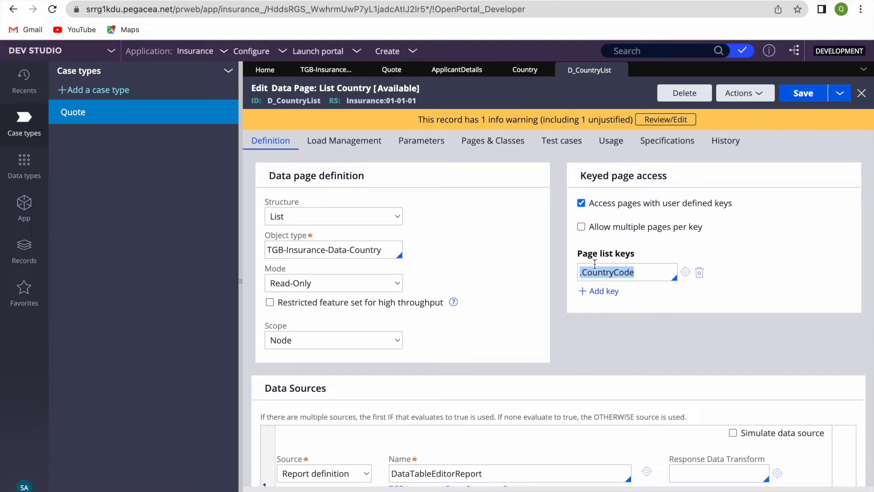
click(795, 94)
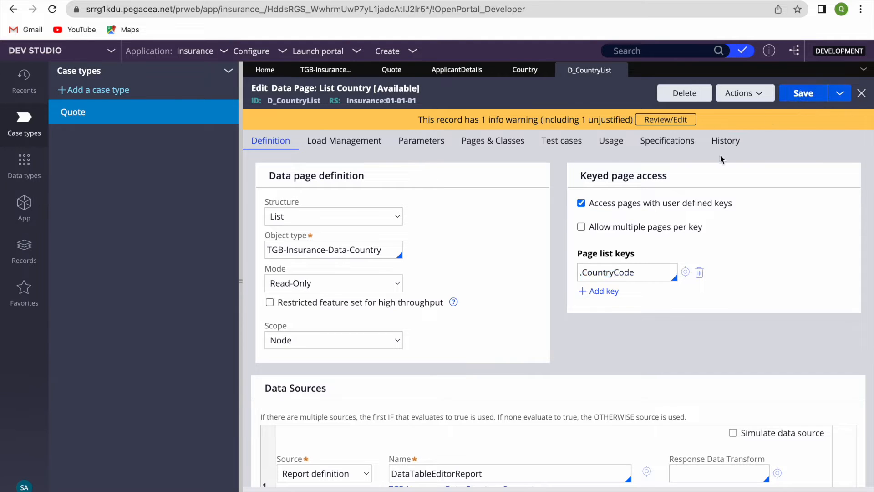
Replace the page list key of D_CountryList with .CountryName and save the data page.
triple_click(605, 280)
key(BackSpace)
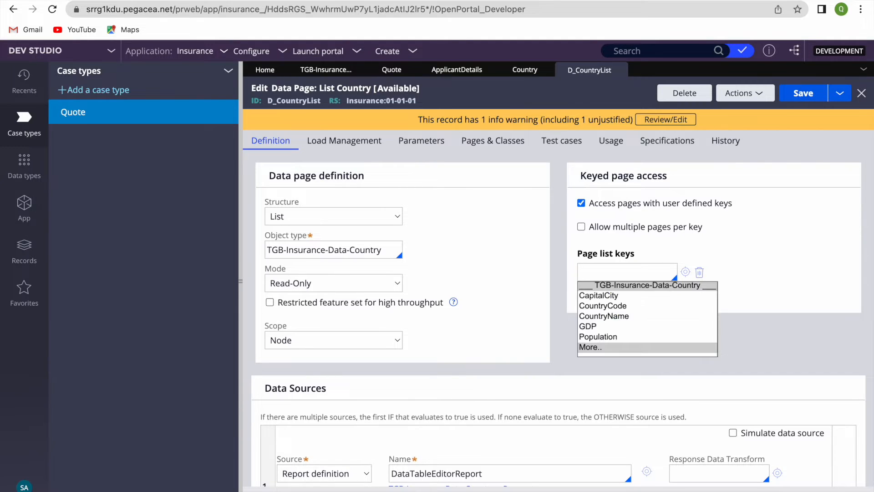
text(.)
key(Down)
key(Down)
key(Return)
click(804, 94)
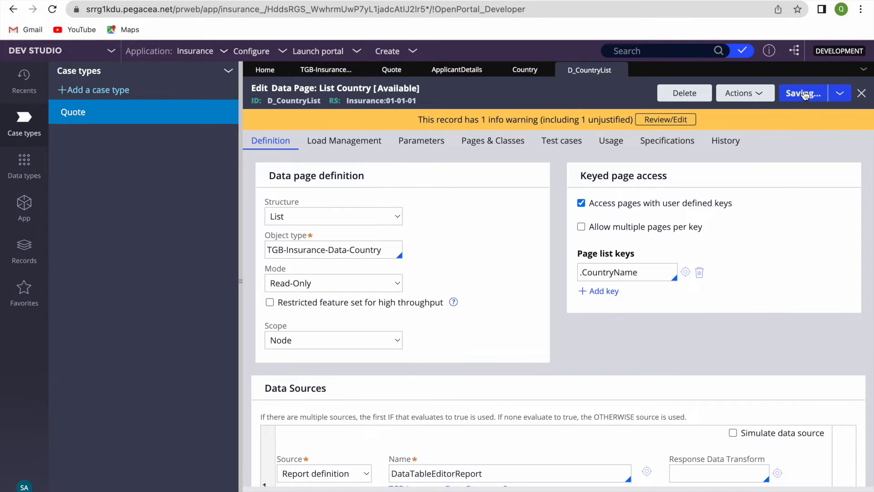
Review the data pages and the local records of the Country data type.
click(394, 71)
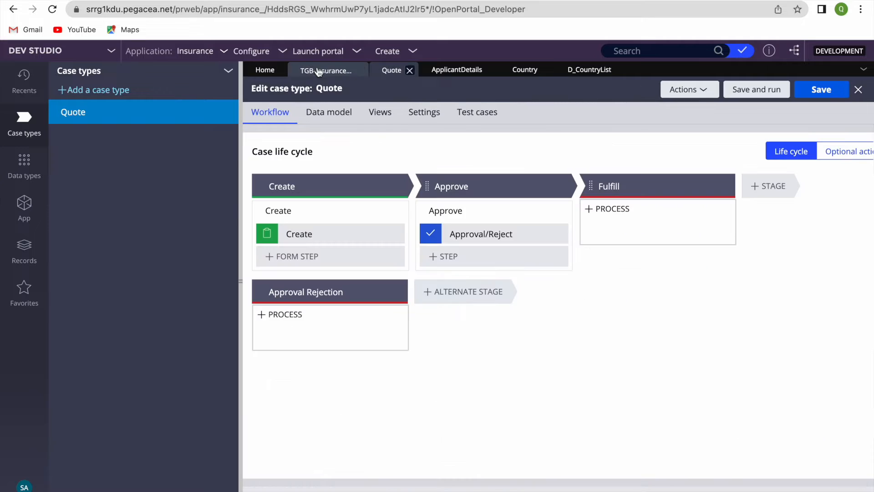
click(315, 69)
click(318, 121)
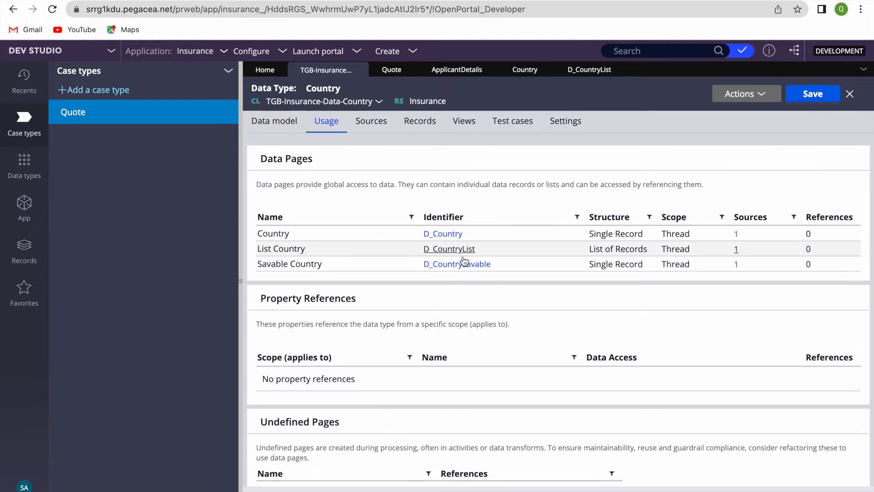
click(420, 121)
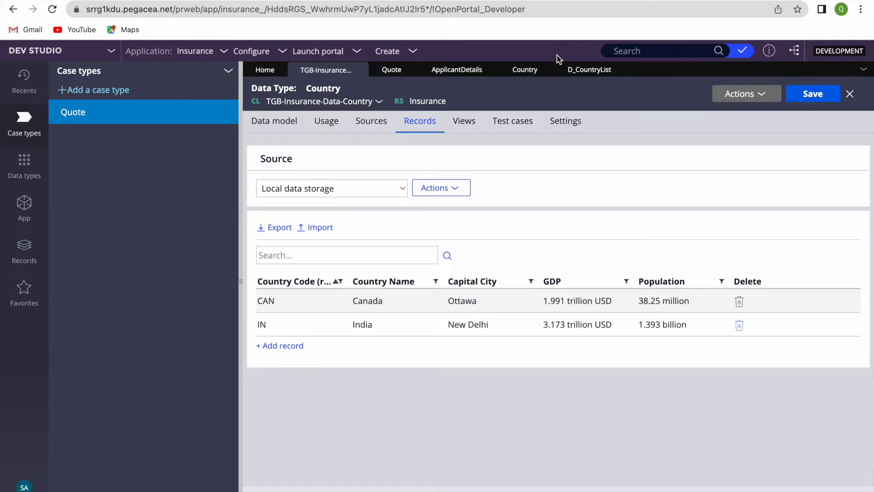
Save the D_CountryList data page again and run it, flushing all its instances before execution.
click(590, 69)
click(808, 94)
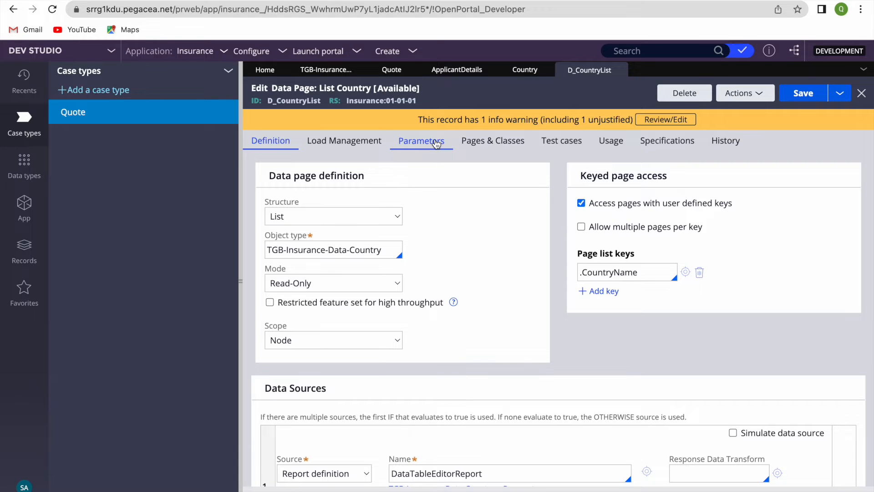
click(742, 93)
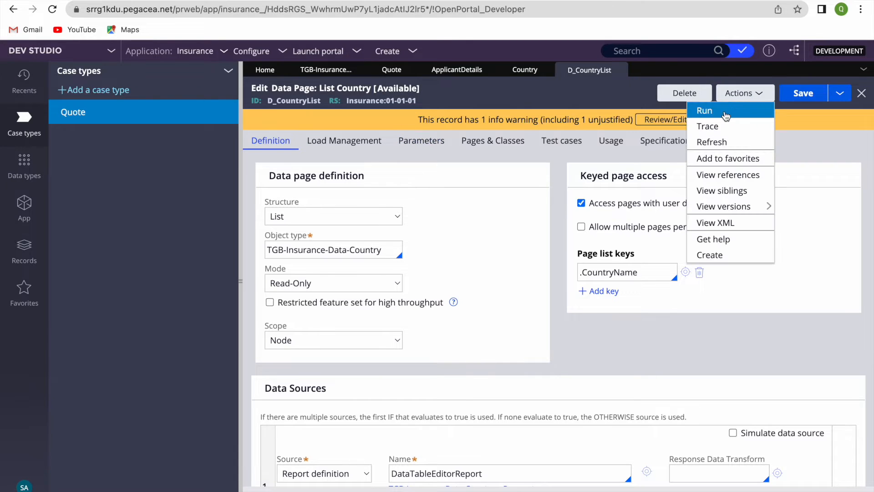
click(724, 112)
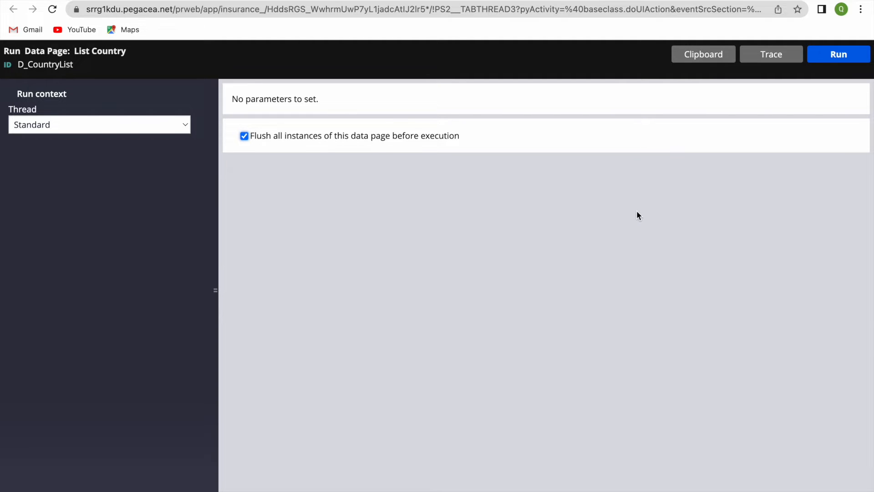
click(840, 65)
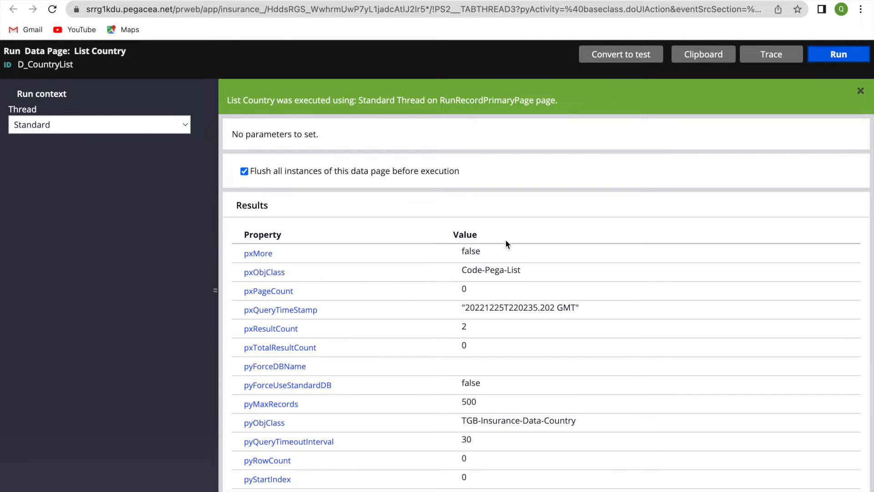
Expand pxResults in the run output, examine the returned country records, and close the run window.
scroll(395, 360, down, 3)
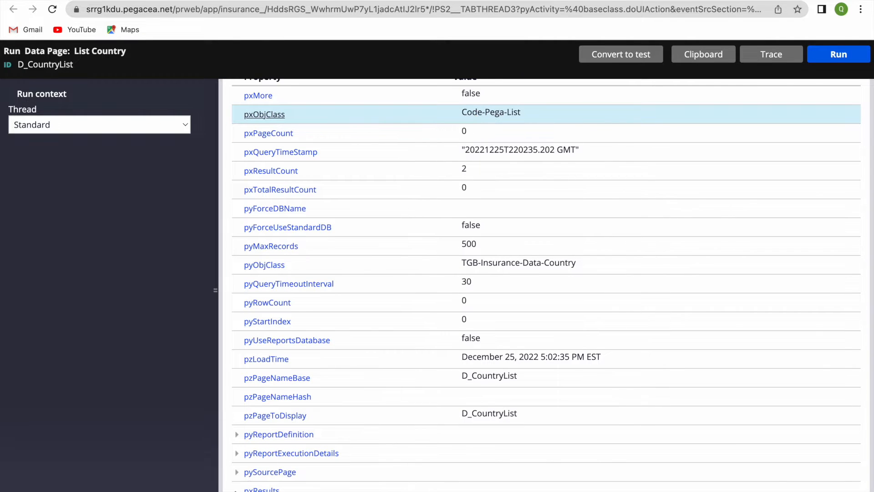
scroll(244, 486, down, 1)
click(247, 475)
scroll(273, 455, down, 7)
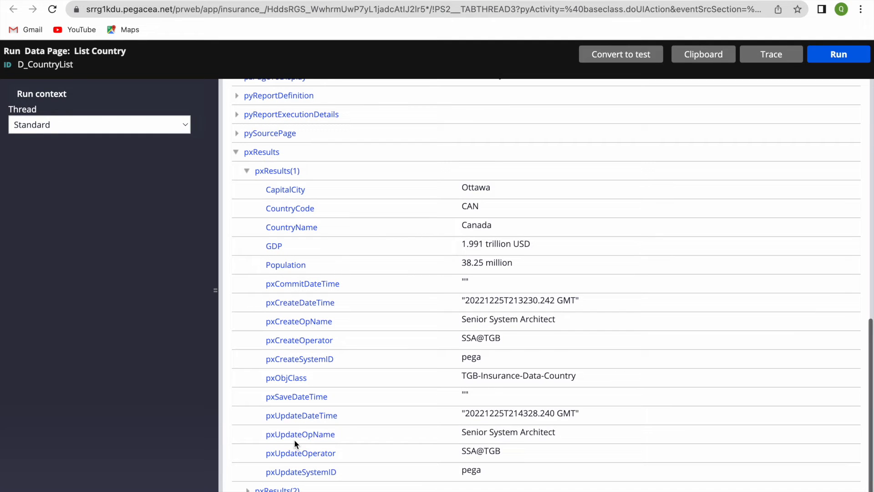
scroll(382, 339, down, 6)
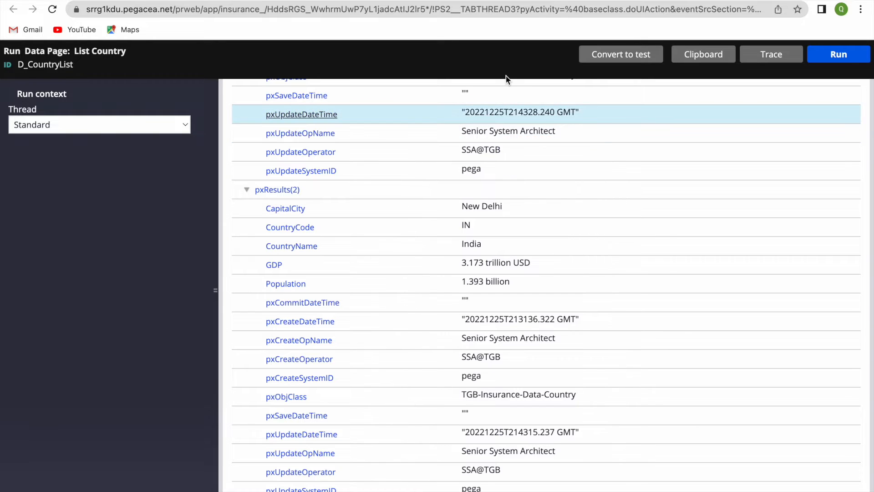
key(super+w)
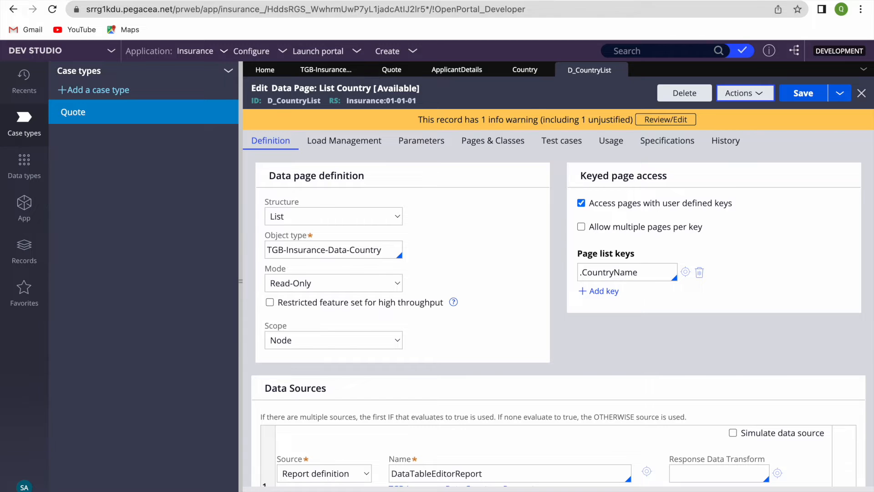
key(ctrl+Tab)
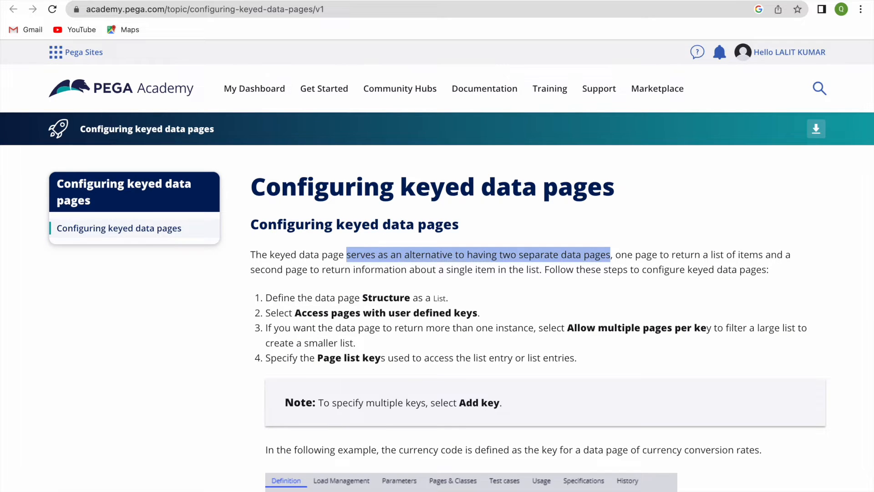
key(ctrl+shift+Tab)
key(super+t)
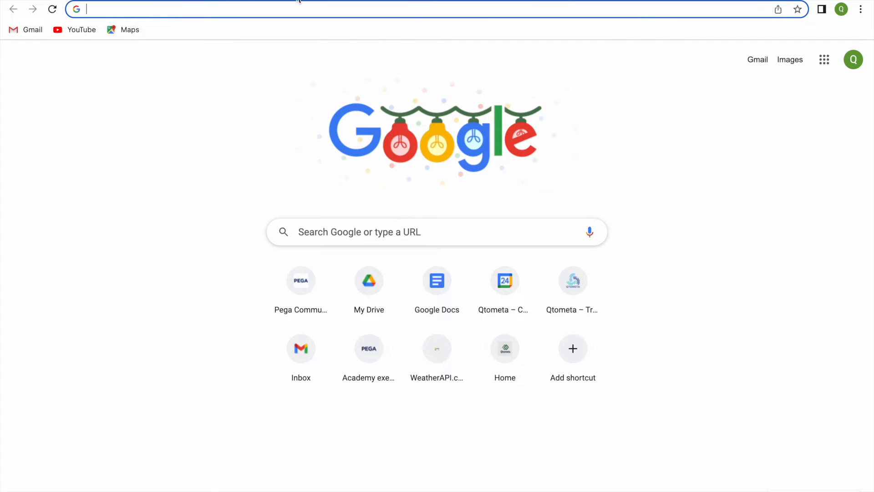
key(super+w)
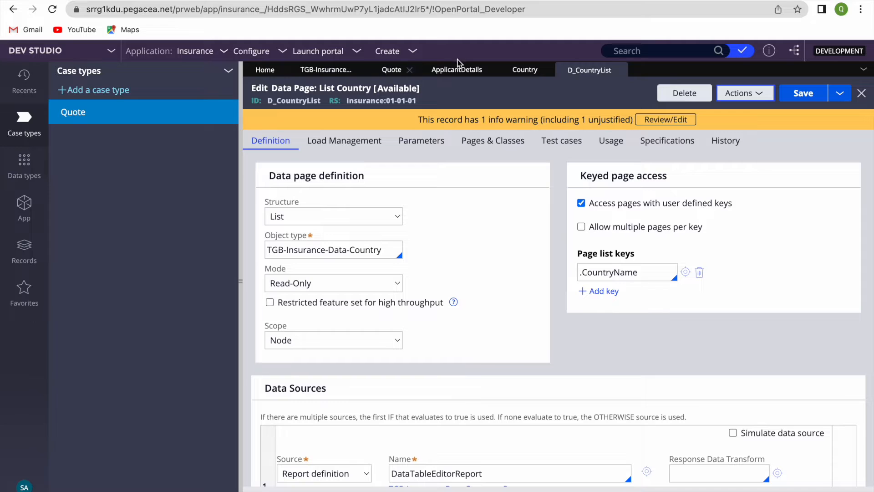
Create a new Quote case and check which options its Country dropdown offers, without selecting one.
click(412, 51)
mouse_move(458, 62)
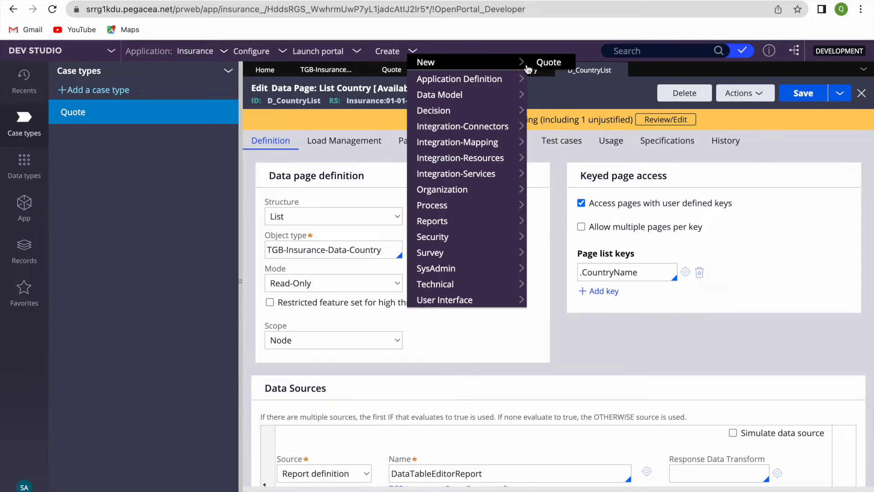
click(543, 64)
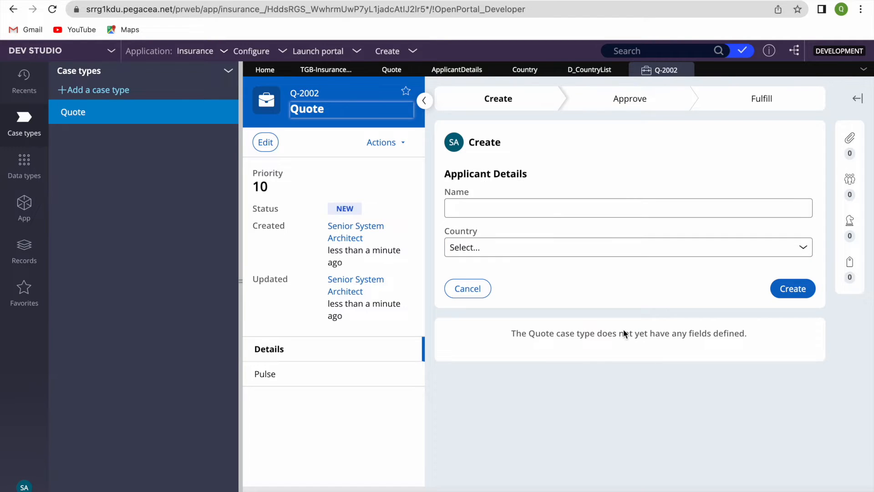
click(488, 246)
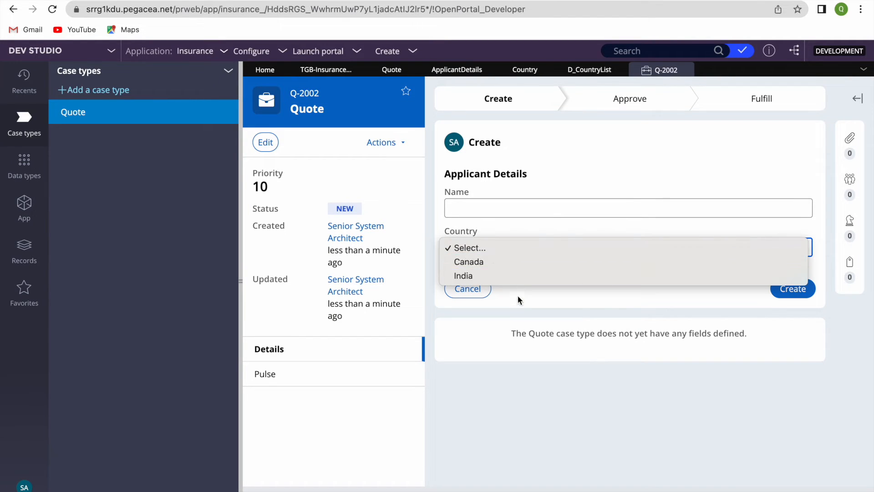
click(547, 405)
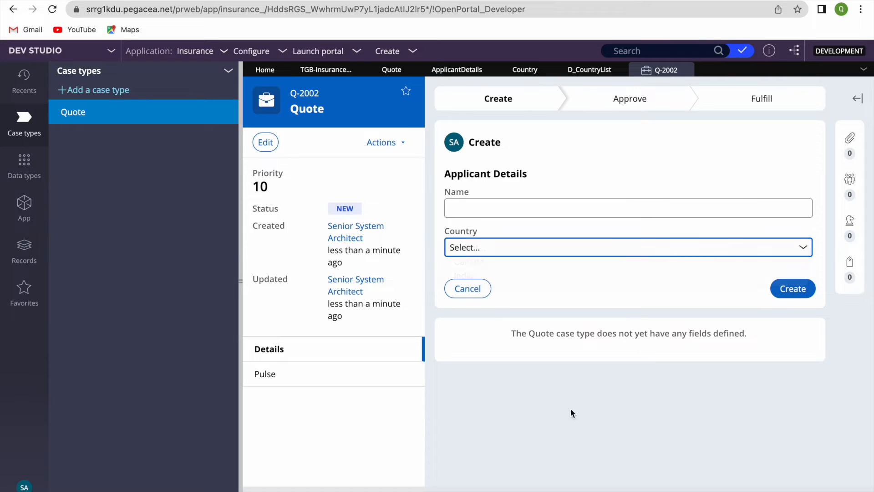
Inspect the case form with Live UI and open the ApplicantDetails section rule for editing.
click(542, 491)
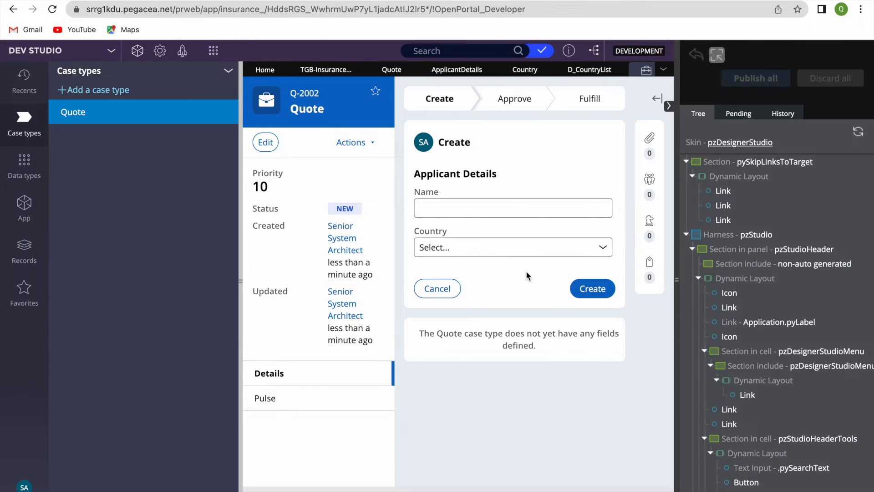
click(446, 241)
click(527, 219)
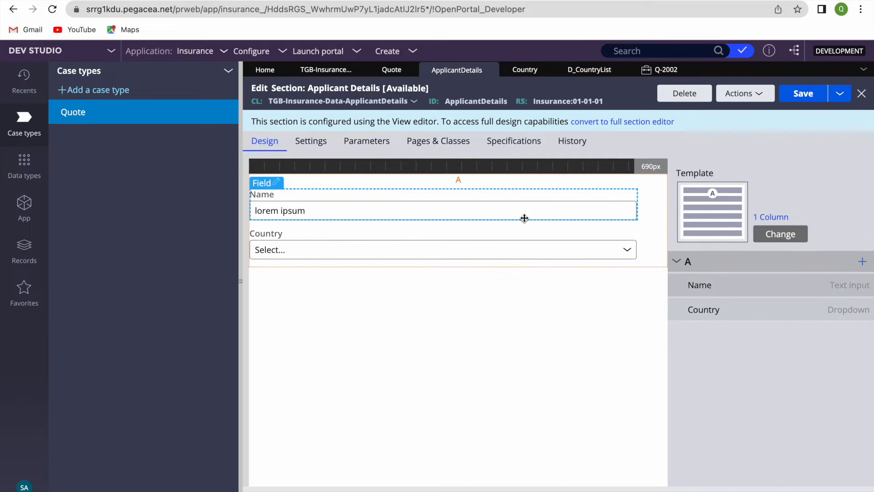
Set the Country dropdown's list source type to As defined on property and save the Applicant Details section.
double_click(398, 257)
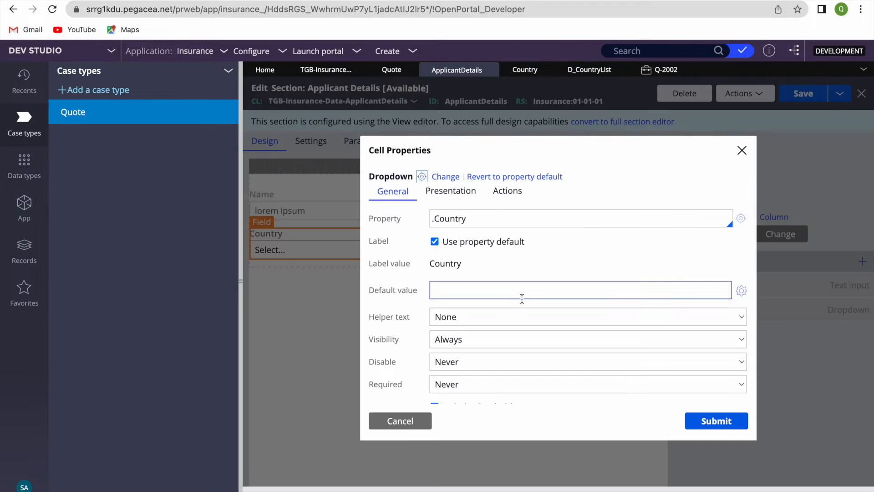
scroll(522, 297, down, 5)
scroll(521, 297, up, 2)
scroll(523, 299, down, 3)
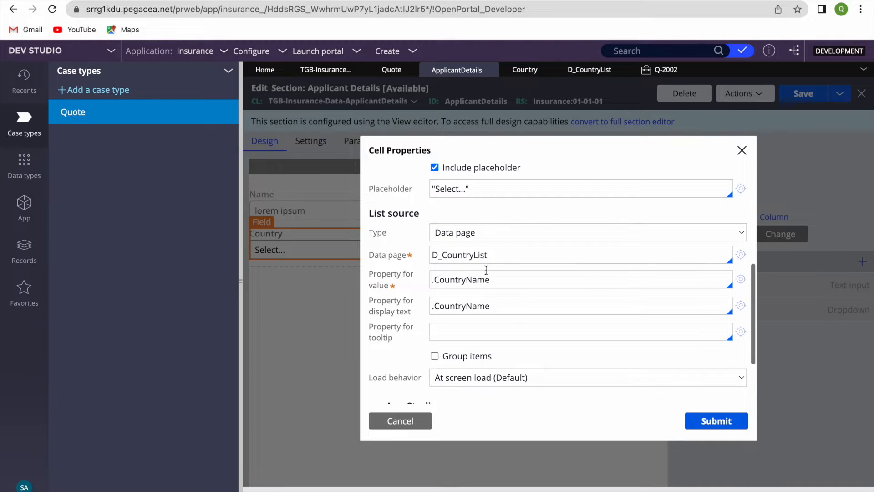
click(470, 233)
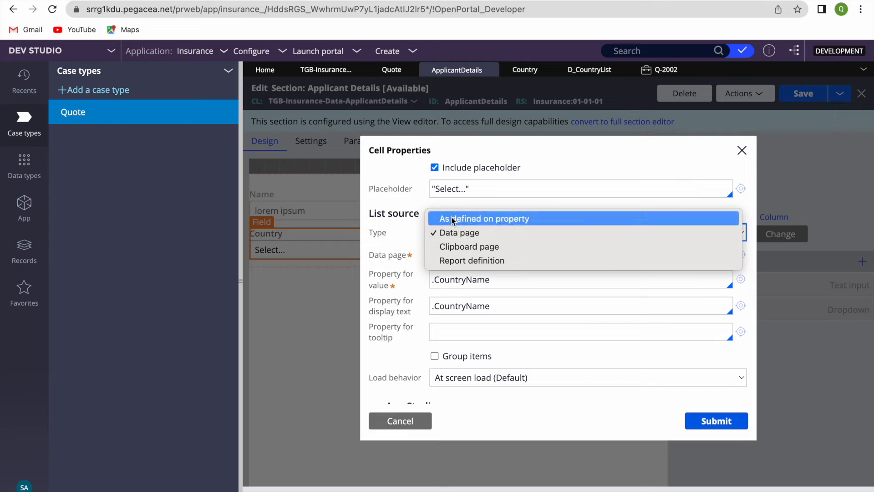
click(453, 218)
click(718, 424)
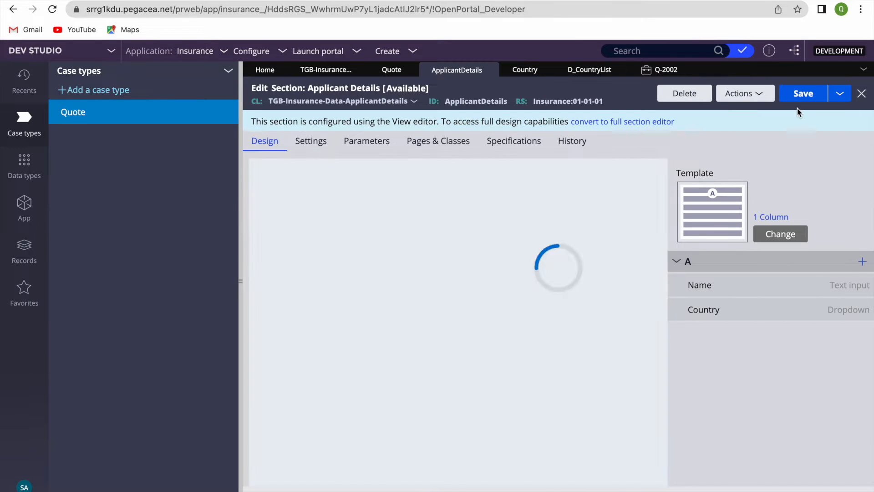
click(802, 93)
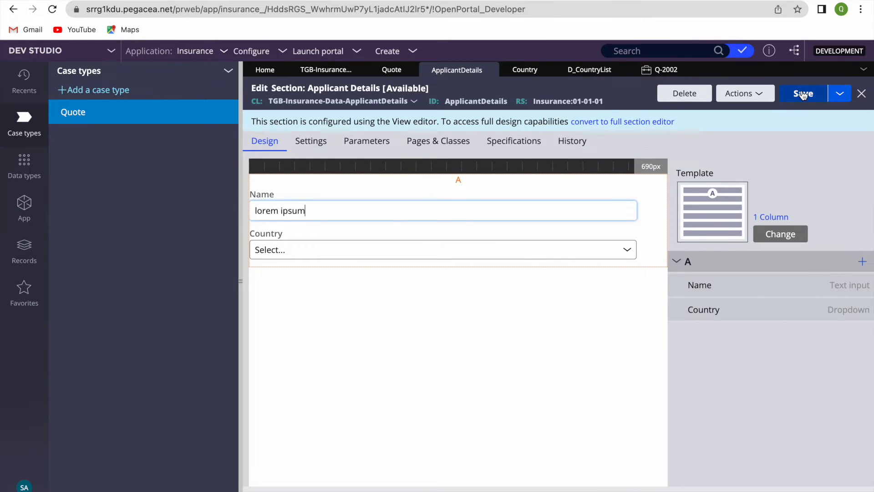
Open the Country property rule from the dropdown's cell properties, reselect D_CountryList as its data page, and save it.
double_click(478, 246)
click(741, 218)
scroll(435, 324, down, 3)
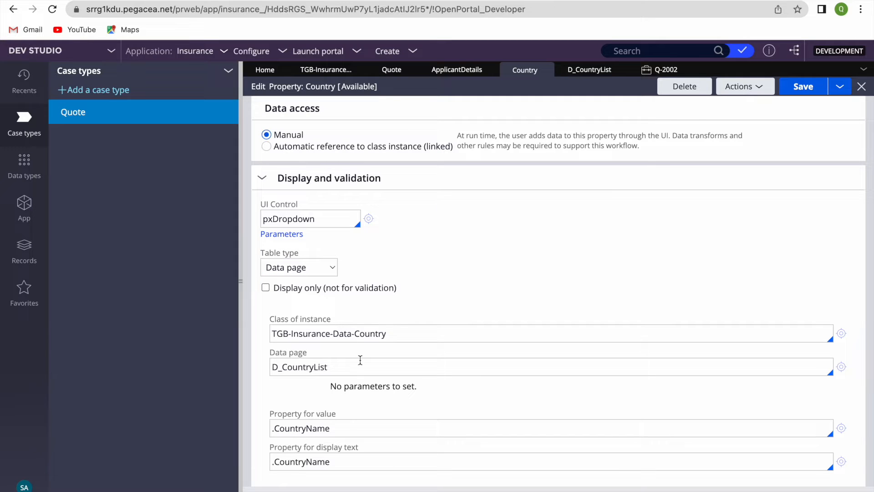
double_click(340, 367)
click(339, 366)
key(Down)
key(Return)
click(802, 86)
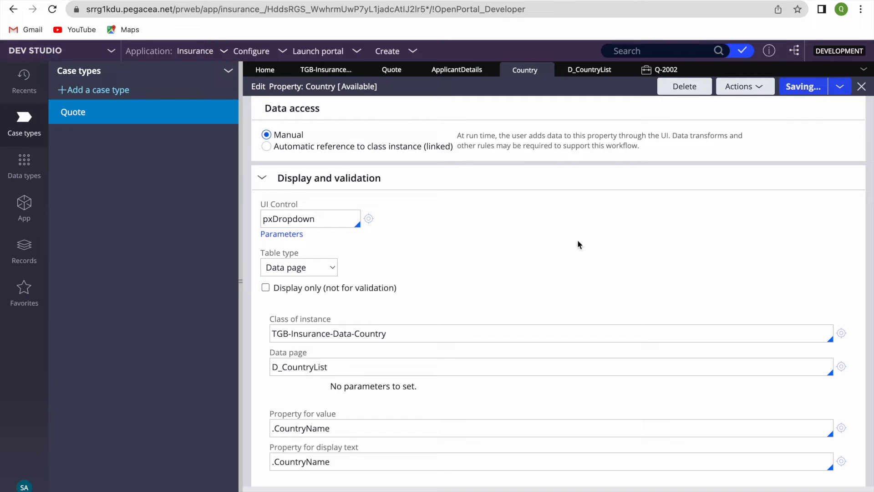
Set the Country dropdown's list source in the Applicant Details section back to Data page, using D_CountryList.
click(457, 70)
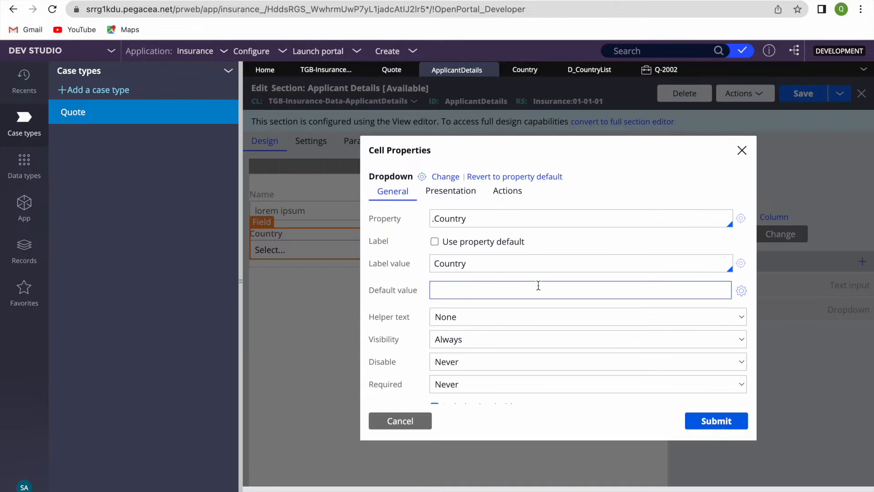
scroll(487, 290, down, 5)
click(472, 267)
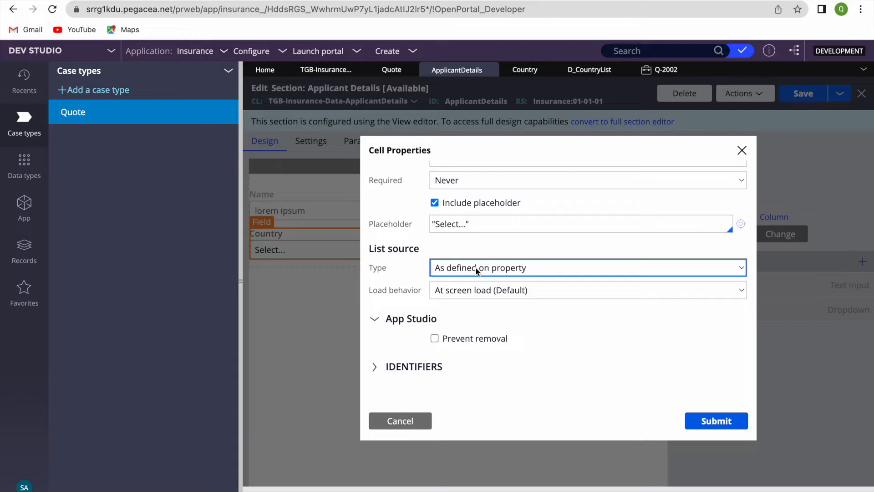
click(466, 282)
click(517, 285)
double_click(517, 285)
key(Down)
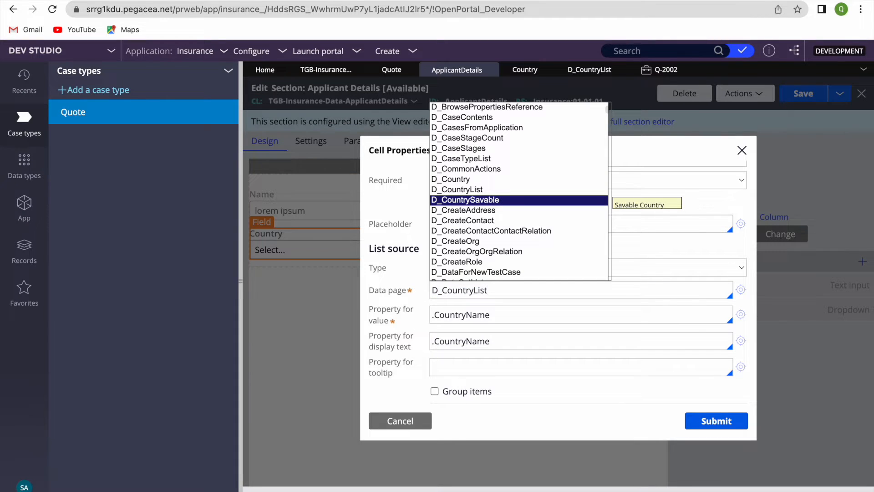
click(414, 317)
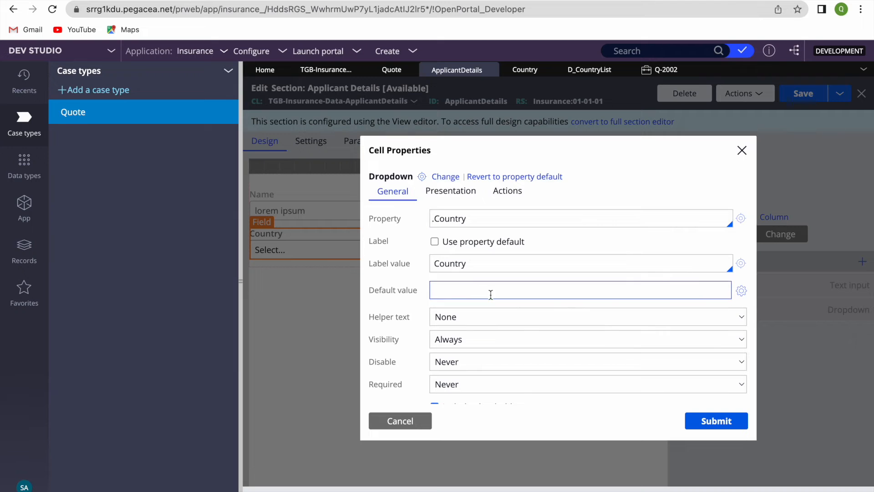
Examine the Country dropdown's data page settings and load behavior options, and close its cell properties without changes.
scroll(491, 299, down, 6)
scroll(514, 319, down, 1)
click(514, 319)
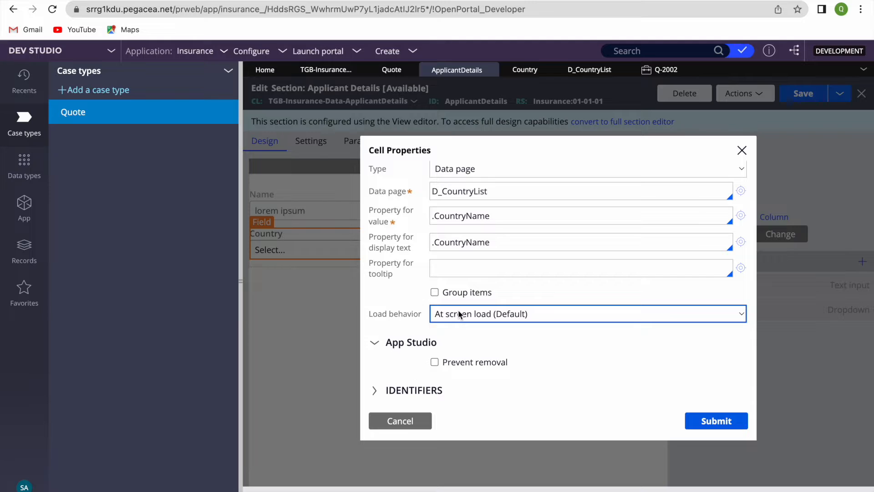
click(395, 419)
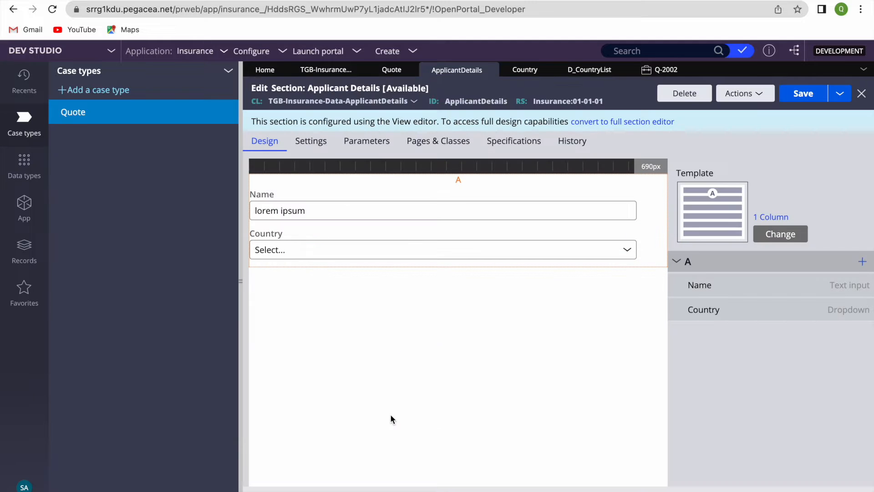
Return to the open Quote case, refresh it, reopen its Create assignment, and check the options in the Country dropdown.
click(745, 93)
click(679, 143)
click(664, 70)
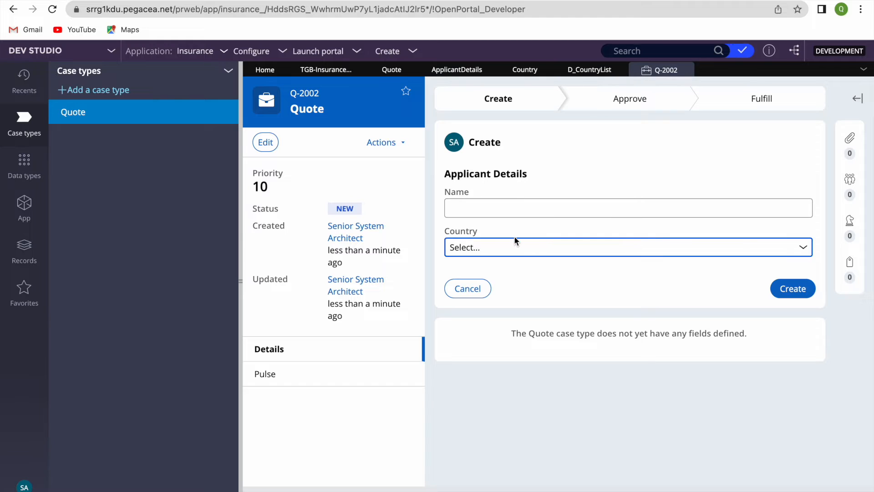
click(497, 245)
click(510, 332)
click(392, 147)
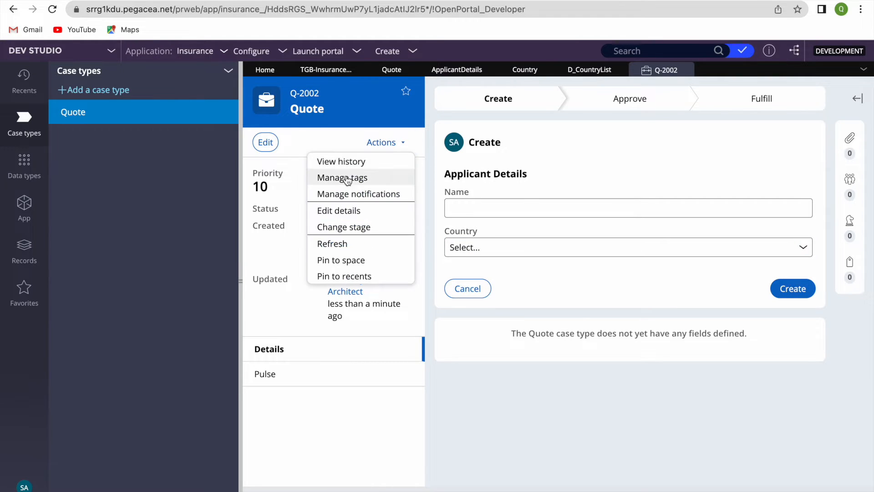
click(325, 245)
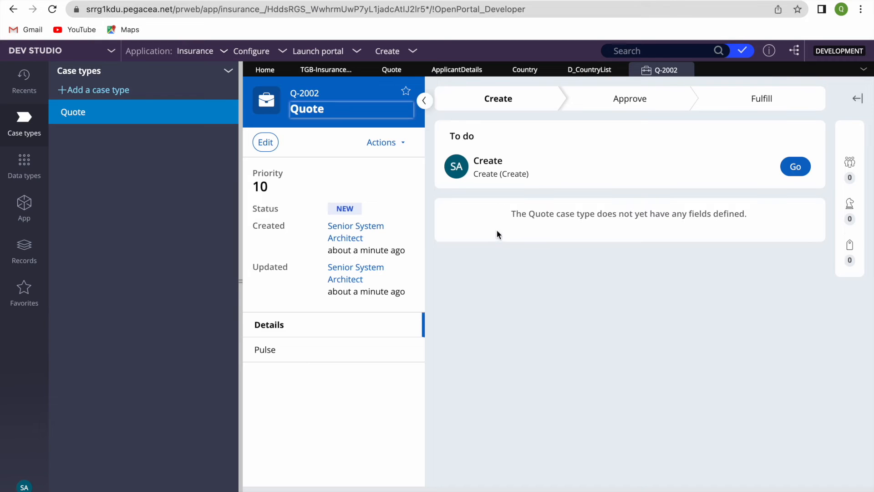
click(783, 176)
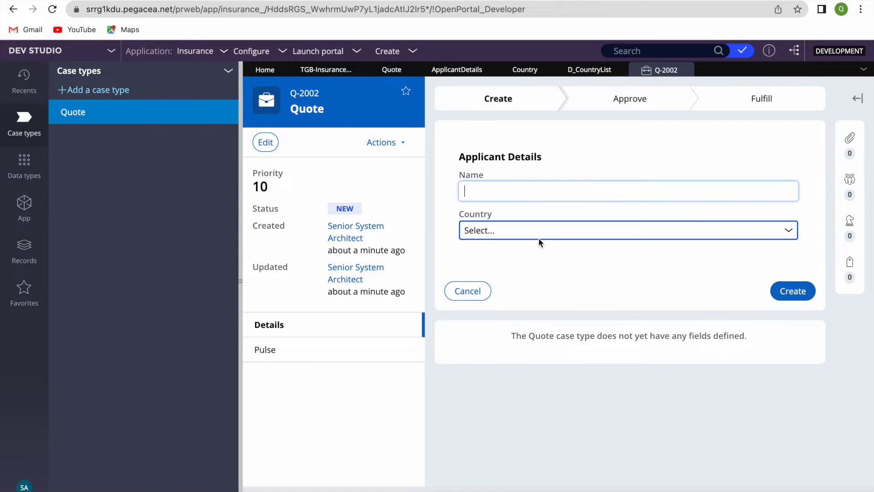
click(515, 233)
click(568, 290)
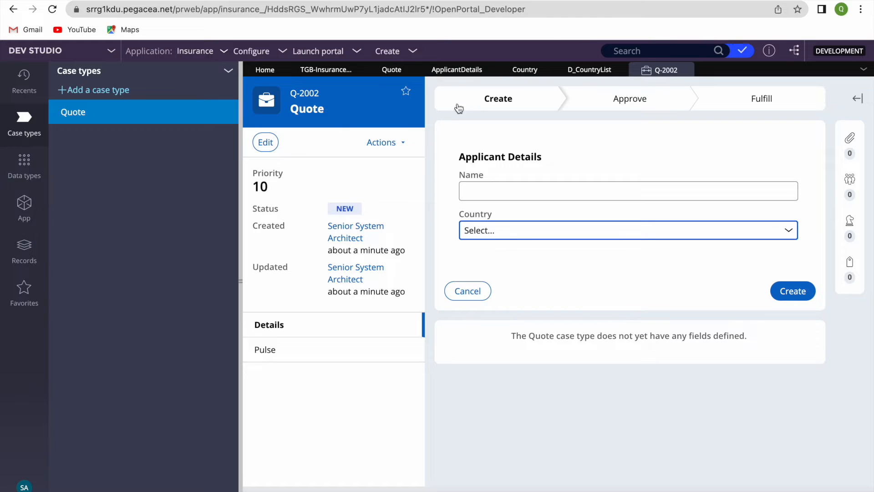
Open the view configuration of the Create step in the Quote case type's life cycle.
click(391, 69)
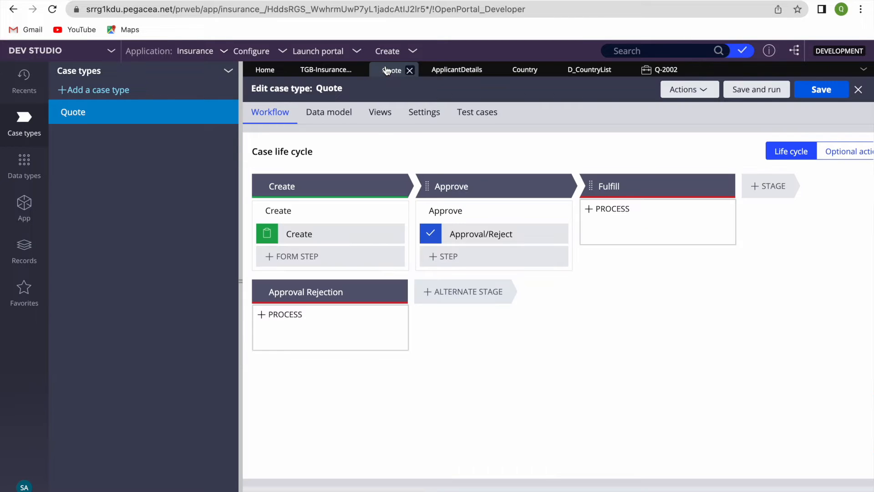
click(305, 234)
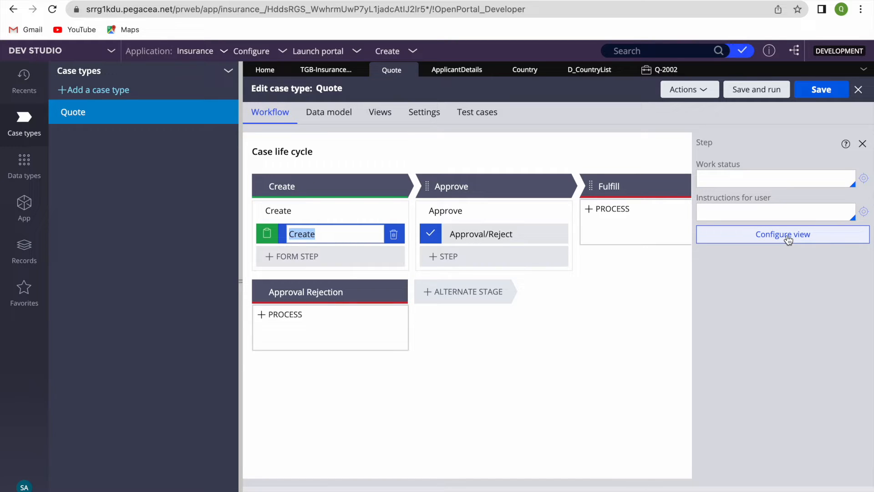
mouse_move(556, 217)
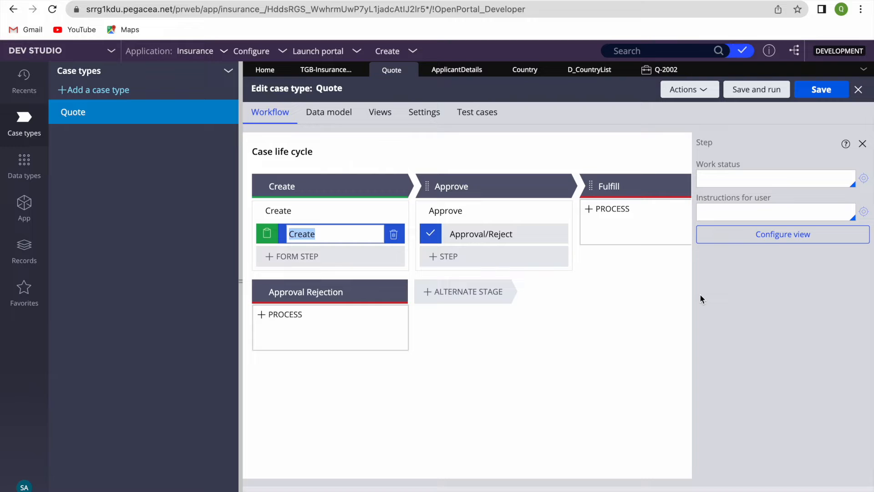
click(777, 243)
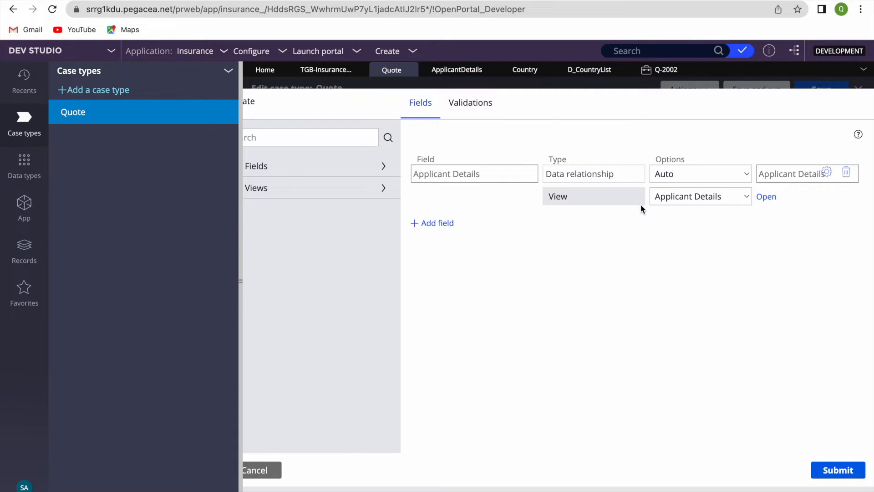
Start a new field named Country Details with the type Data reference and Country as its data object.
click(438, 223)
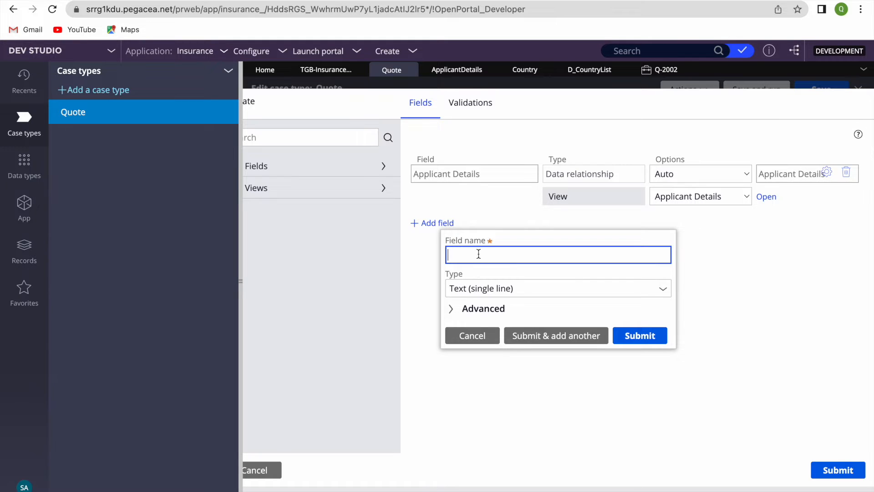
text(Country Details)
click(664, 289)
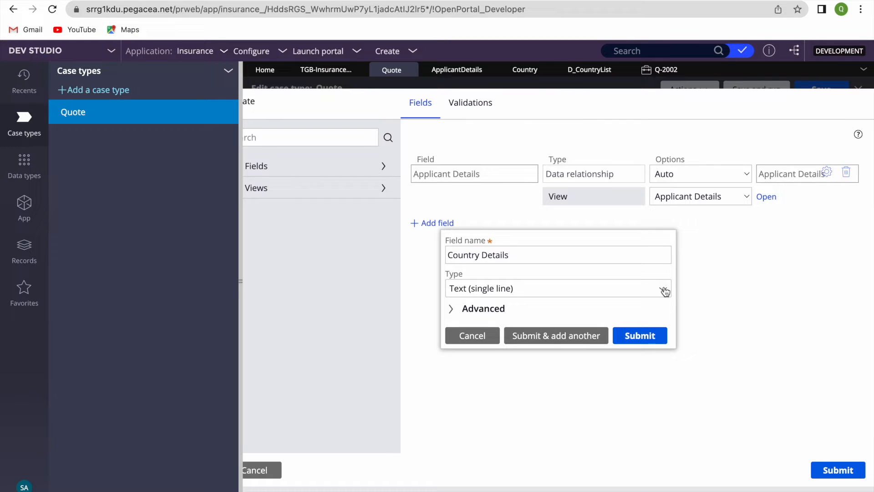
click(665, 292)
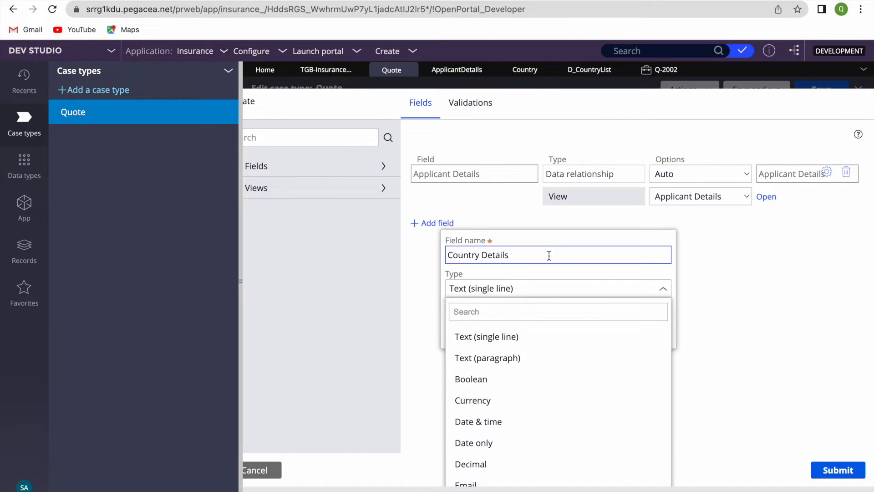
scroll(533, 369, down, 5)
scroll(506, 424, down, 1)
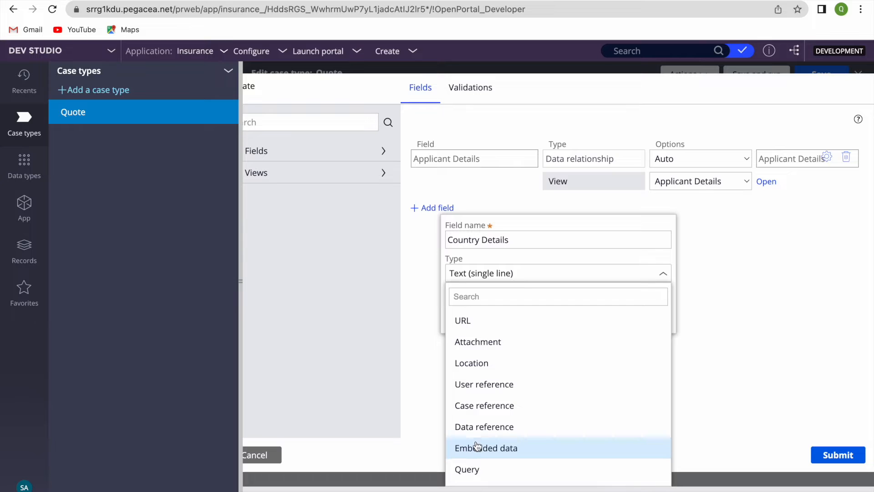
click(480, 429)
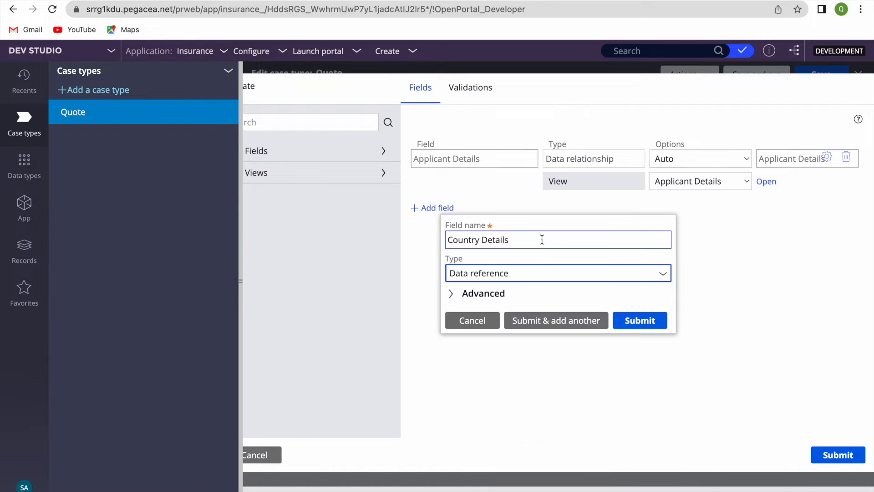
click(496, 265)
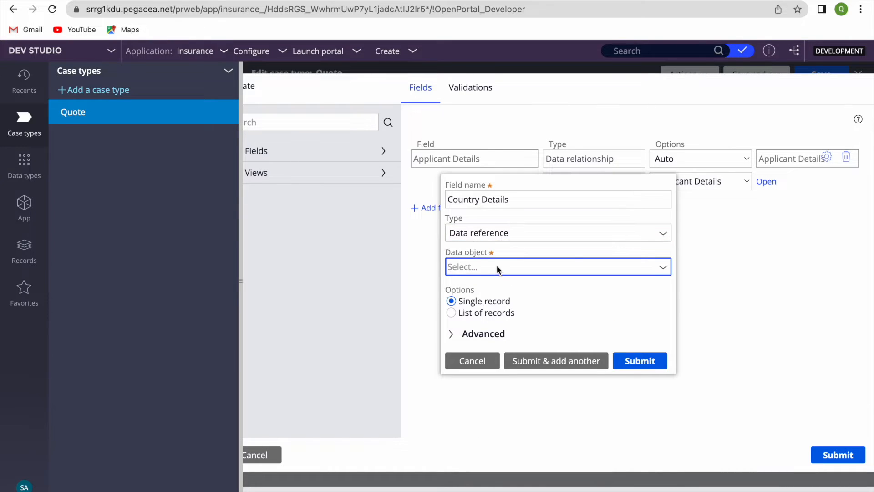
click(606, 260)
click(481, 341)
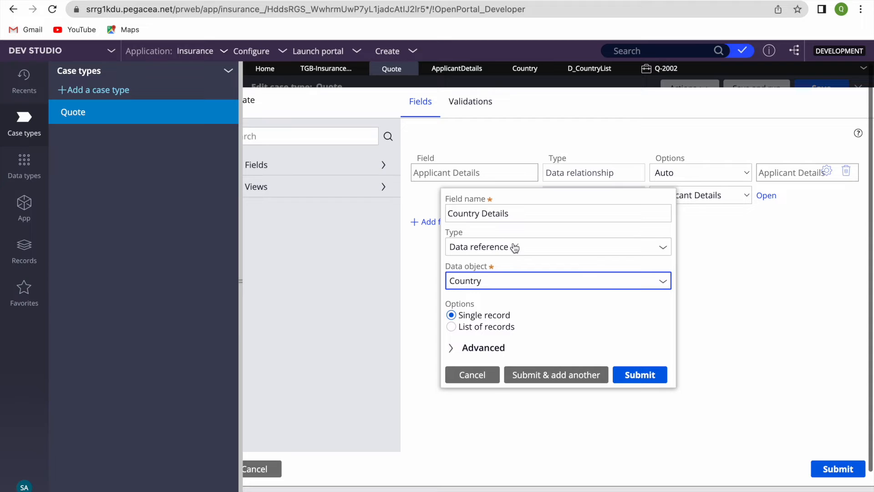
Change the Country Details field's type to Embedded data, select Country as its data object, and add the single-record field.
click(606, 241)
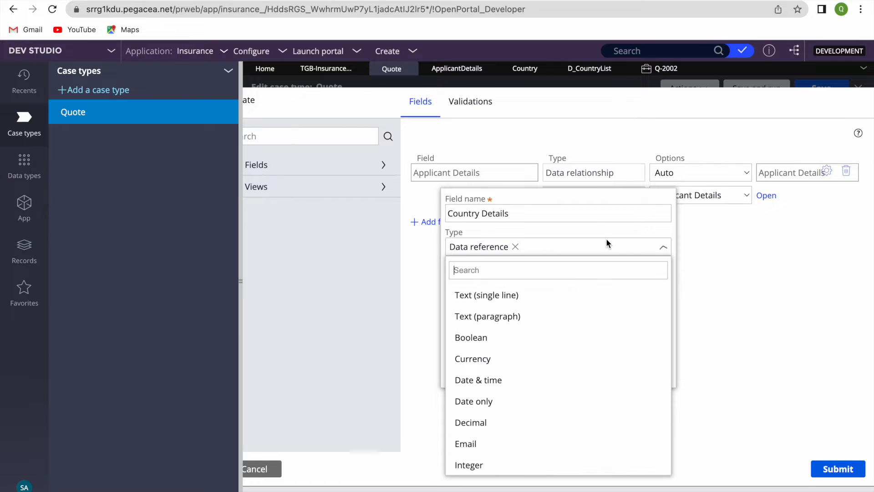
scroll(529, 394, down, 5)
click(491, 461)
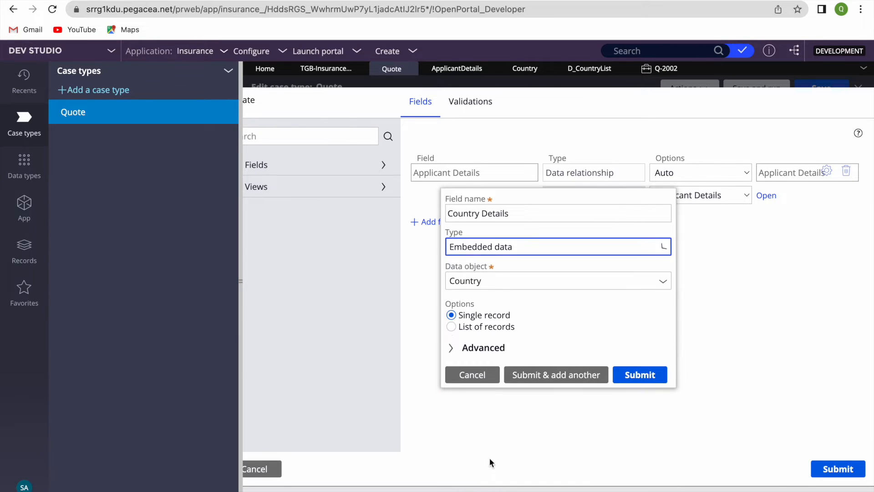
click(517, 287)
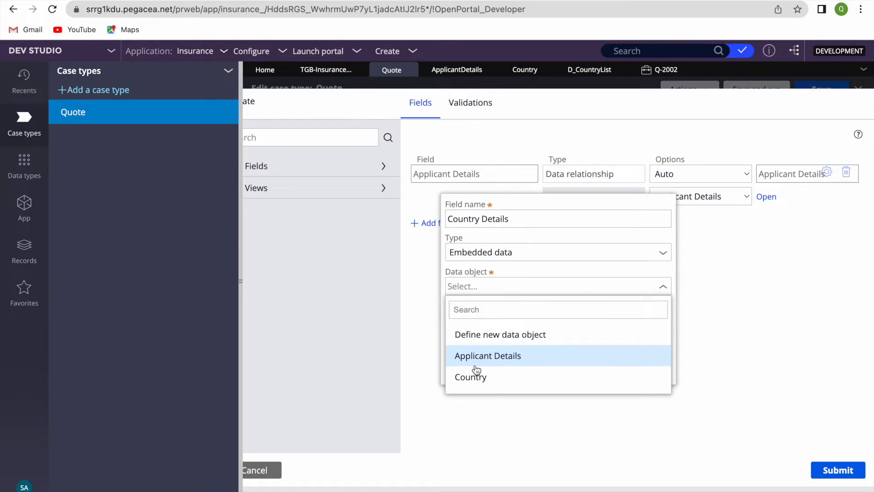
click(472, 376)
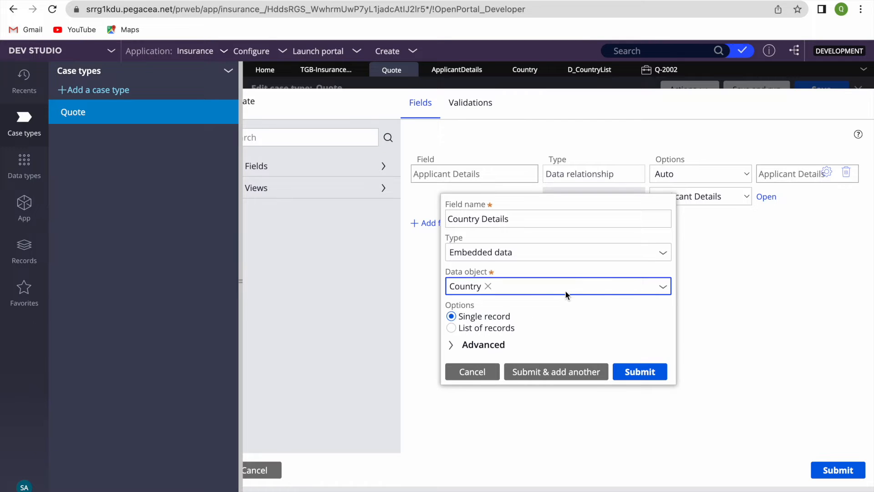
click(643, 373)
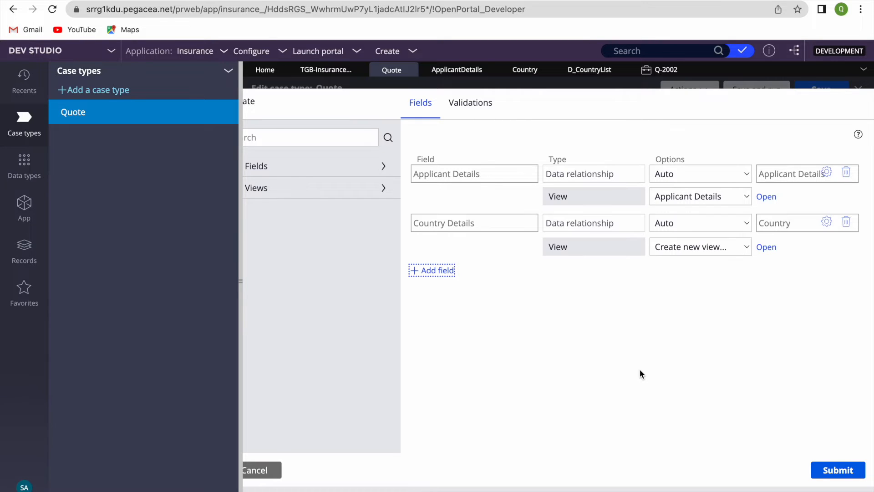
Create a view named Country Details for the Country Details field, submit the Create step's view configuration, and save the Quote case type.
click(768, 248)
text(Cou)
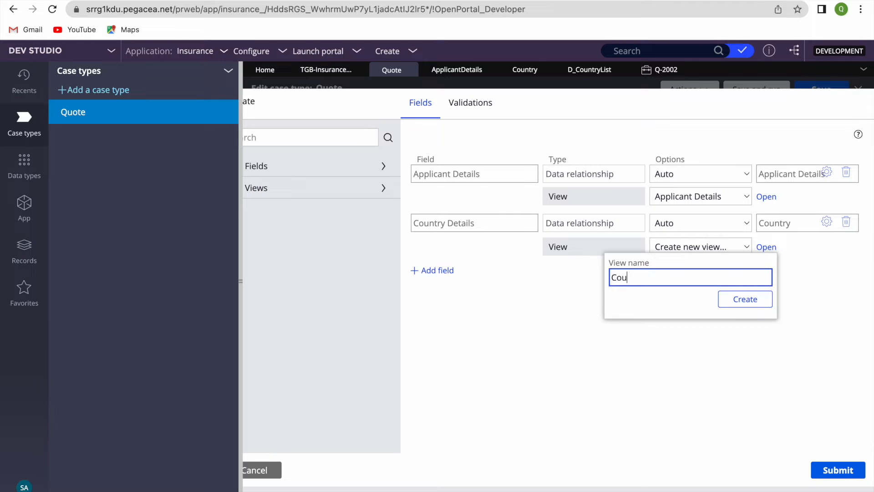
text(ntry Detaiols)
right_click(664, 275)
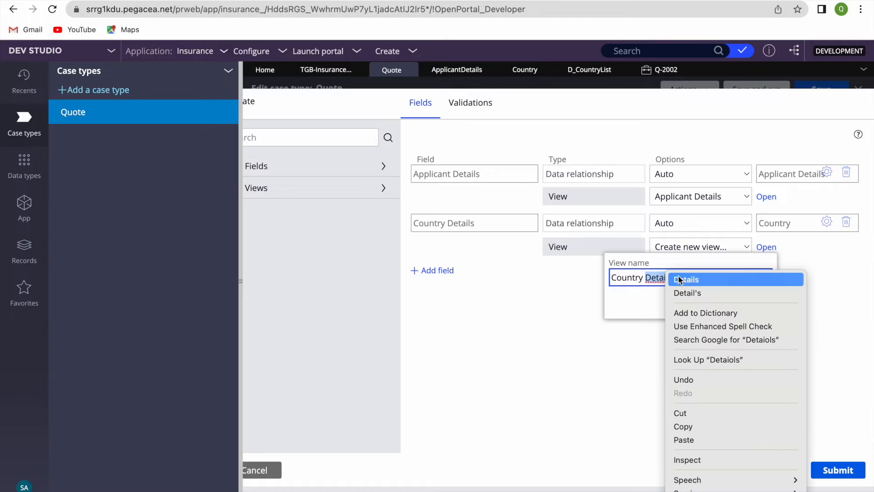
click(690, 279)
click(743, 308)
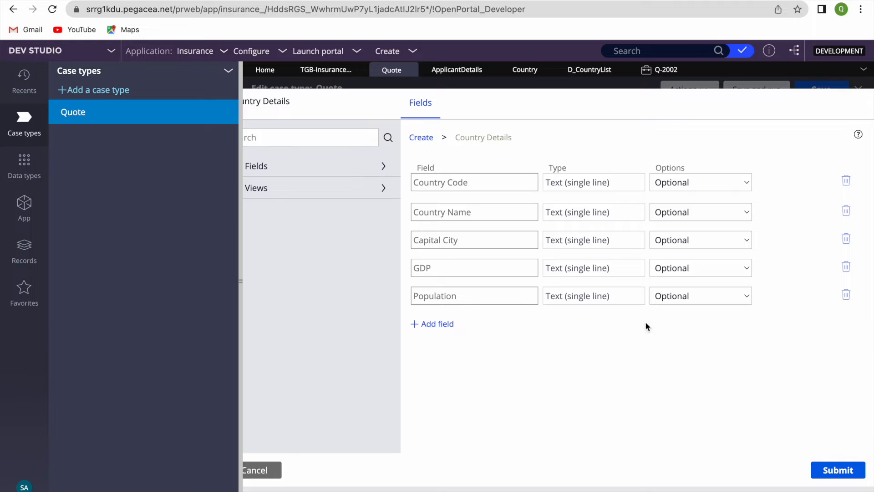
click(831, 471)
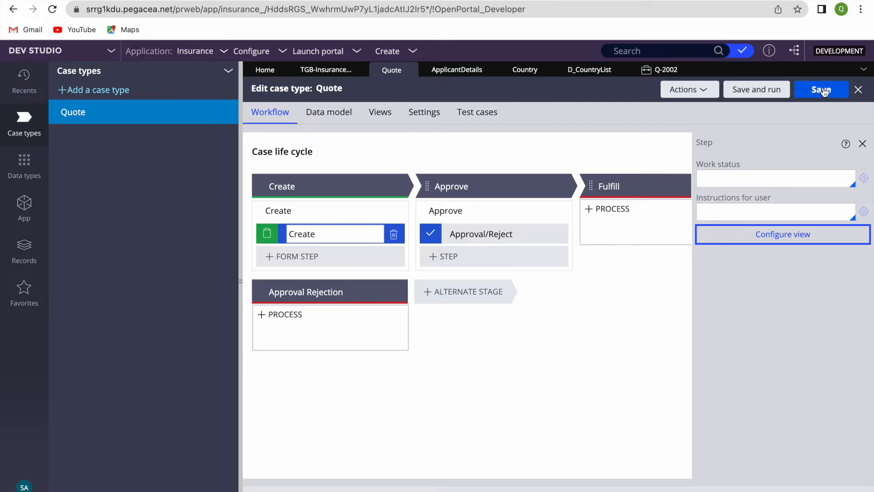
click(822, 89)
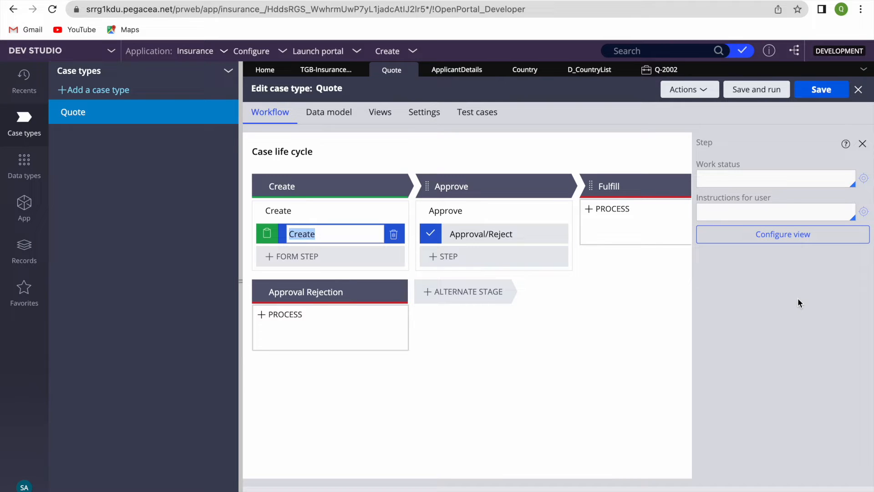
Close the open Q-2002 case and create a new Quote case.
click(683, 69)
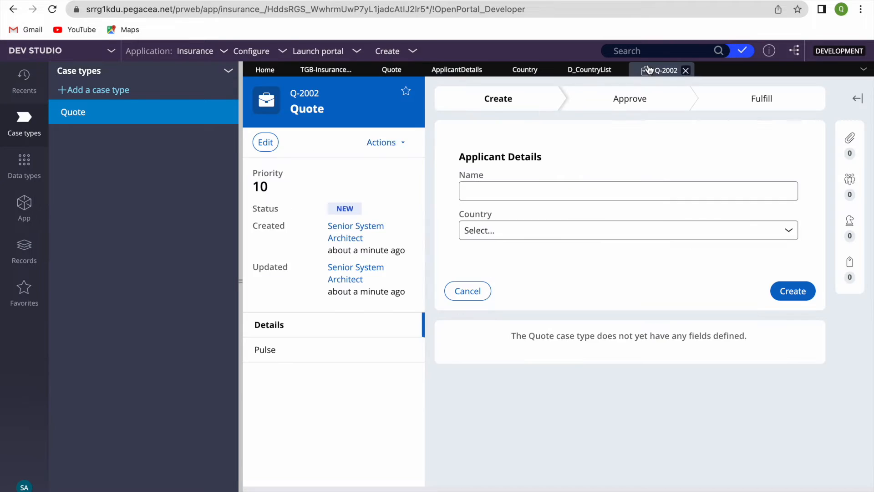
click(395, 142)
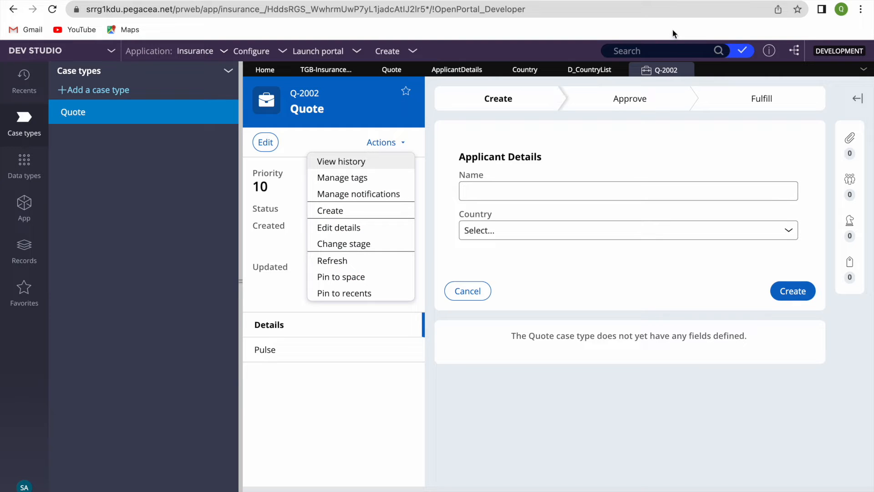
click(688, 70)
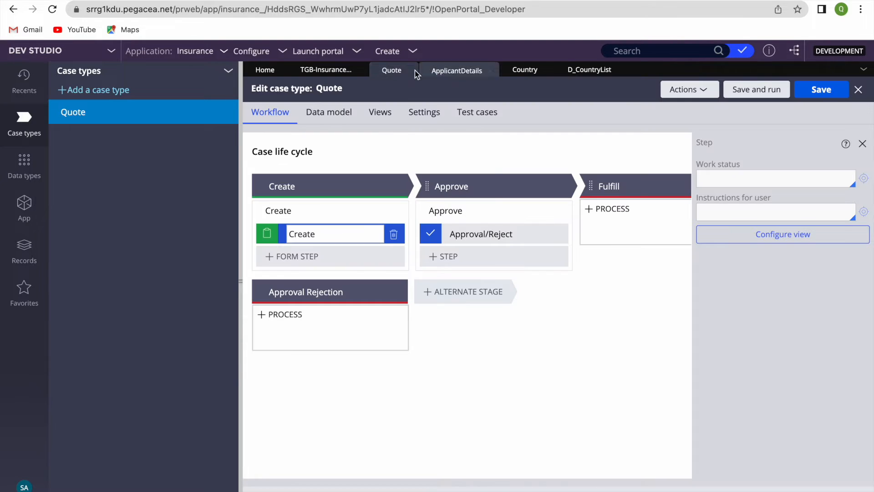
click(388, 51)
click(524, 67)
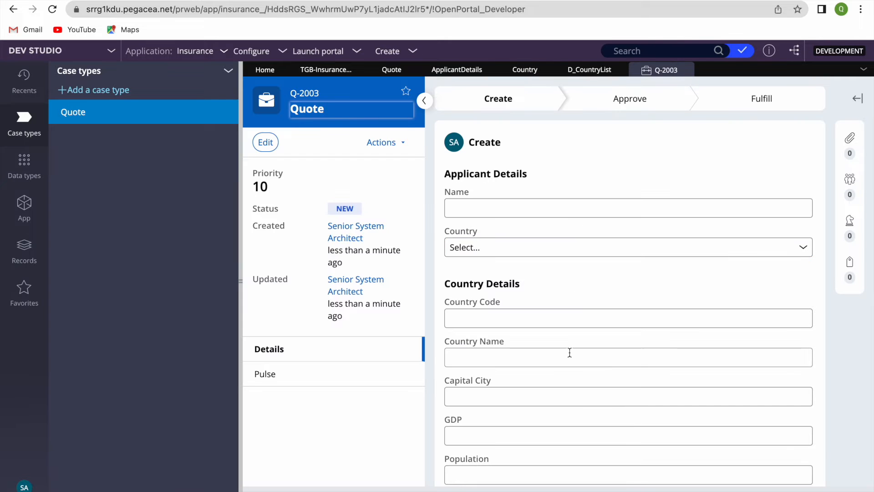
Switch the Country selection between India and Canada, ending on Canada, and check whether the Country Details fields get populated.
scroll(568, 353, down, 2)
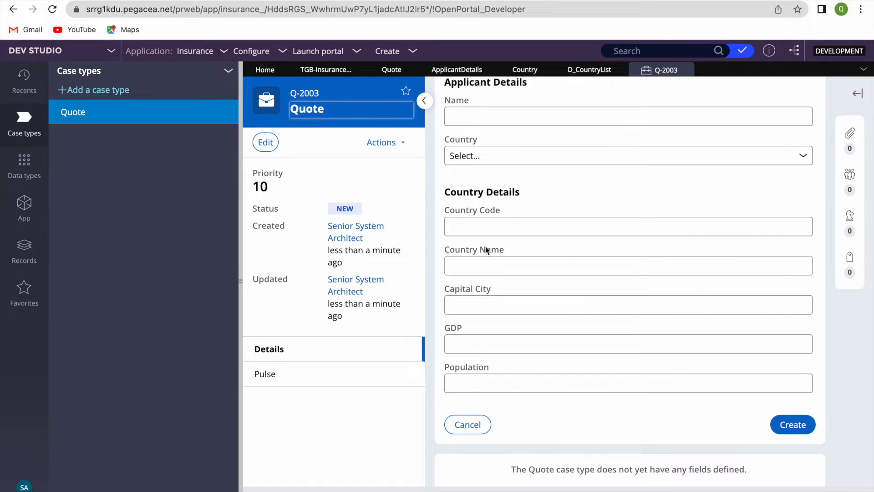
click(483, 159)
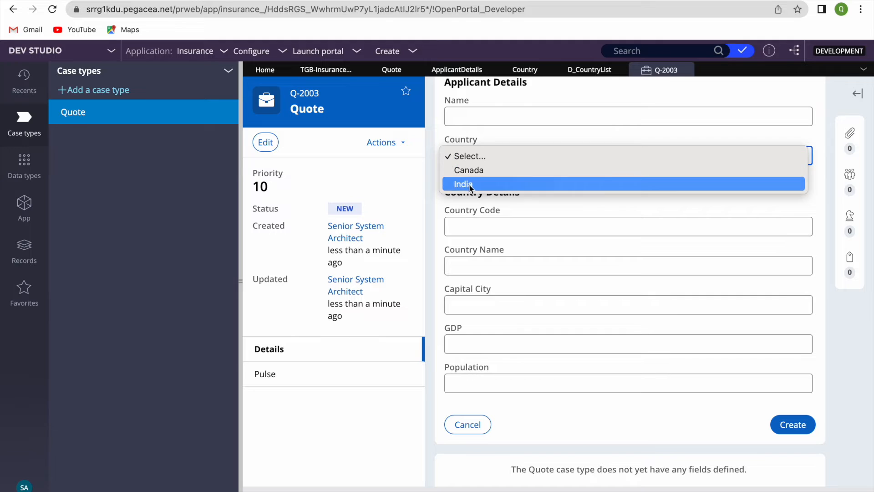
click(472, 187)
click(490, 155)
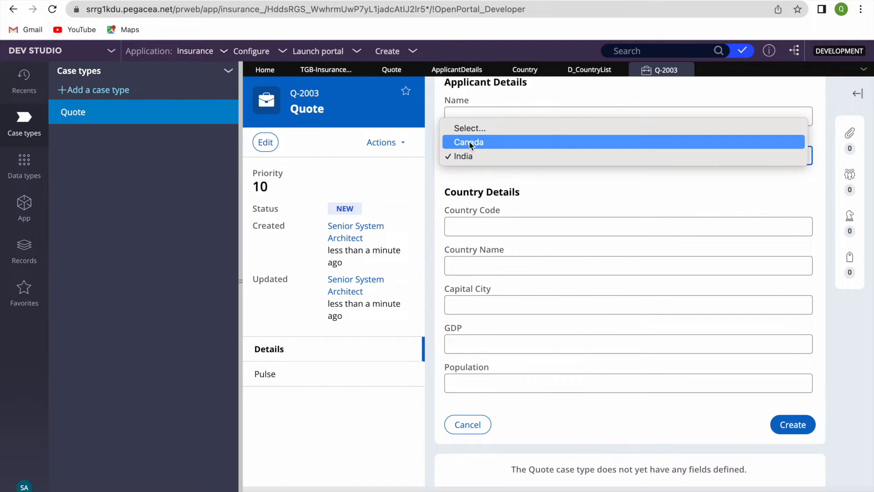
click(469, 141)
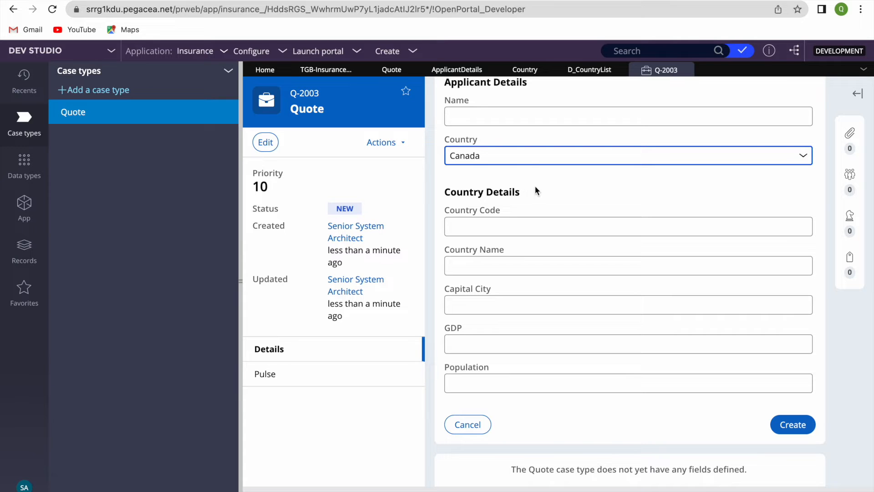
click(521, 153)
click(483, 170)
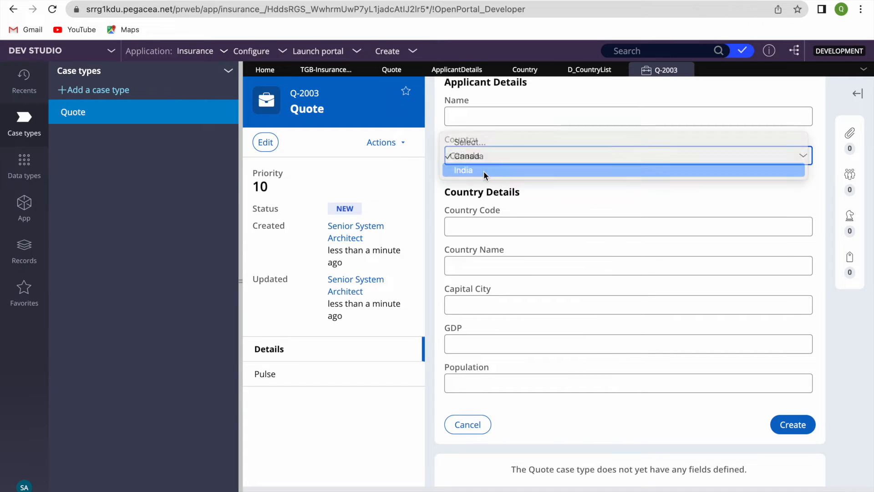
click(501, 154)
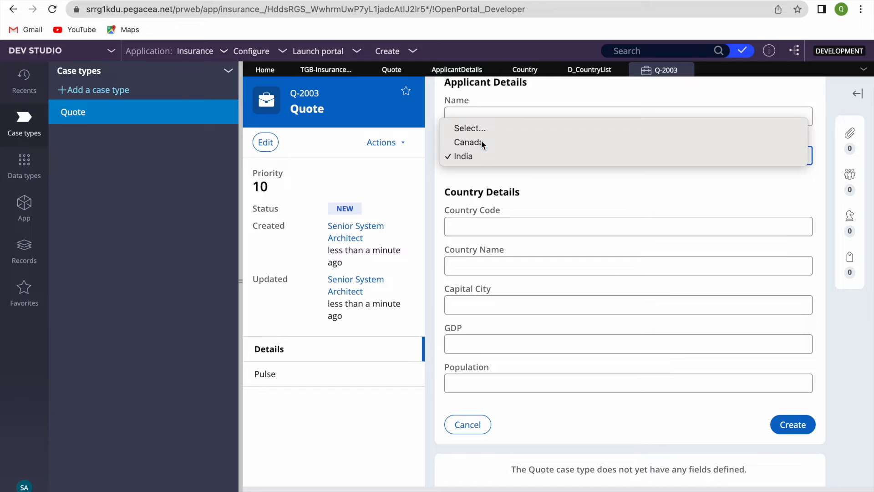
click(482, 141)
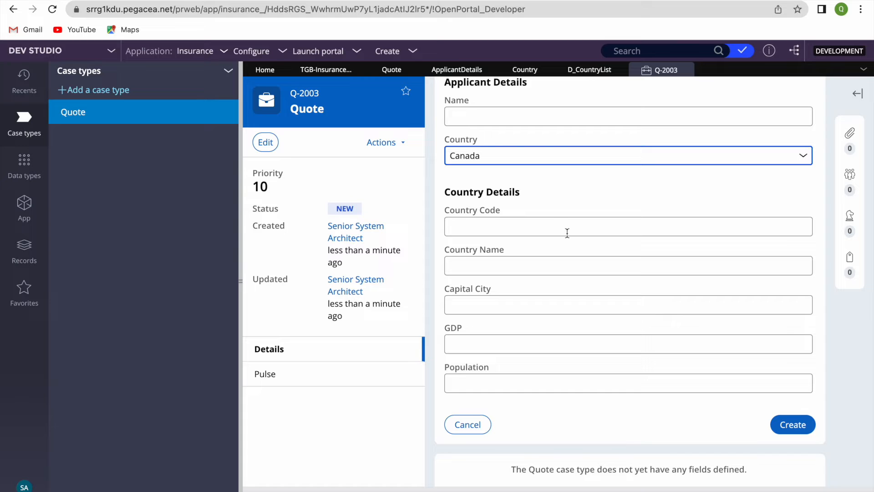
Open the CountryDetails property of TGB-Insurance-Work-Quote from the Data Model property records and collapse the explorer panel.
click(24, 254)
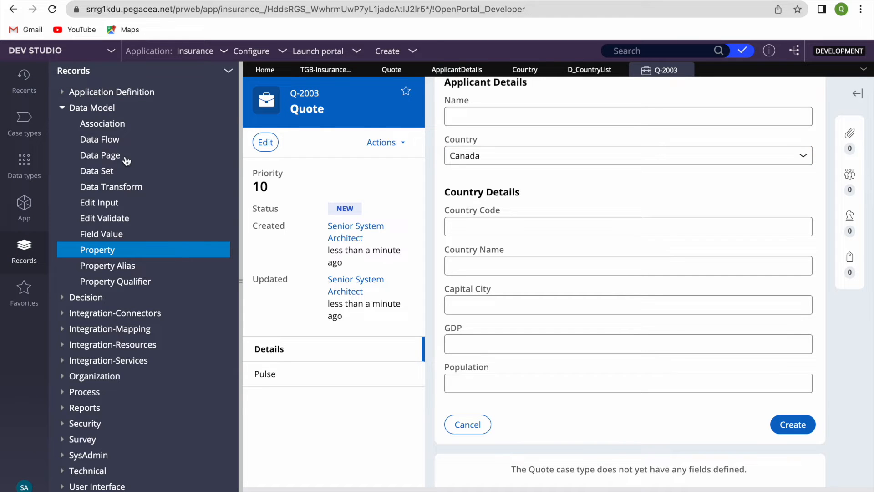
click(98, 250)
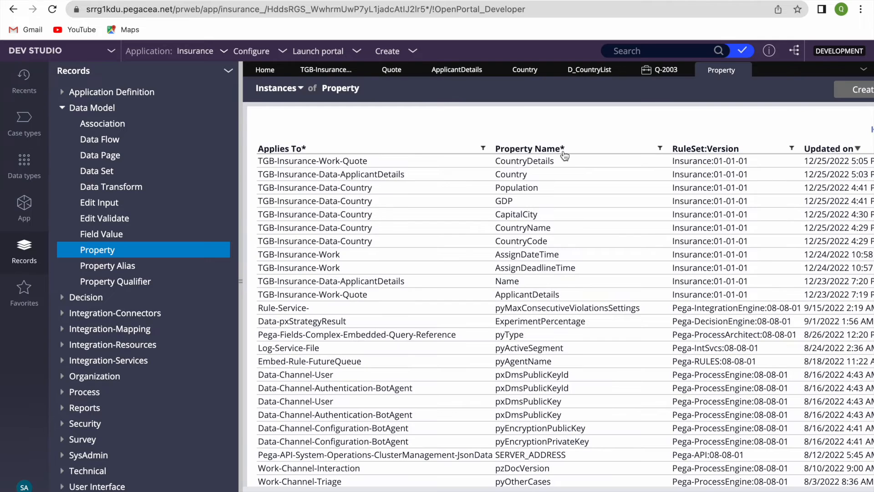
click(518, 161)
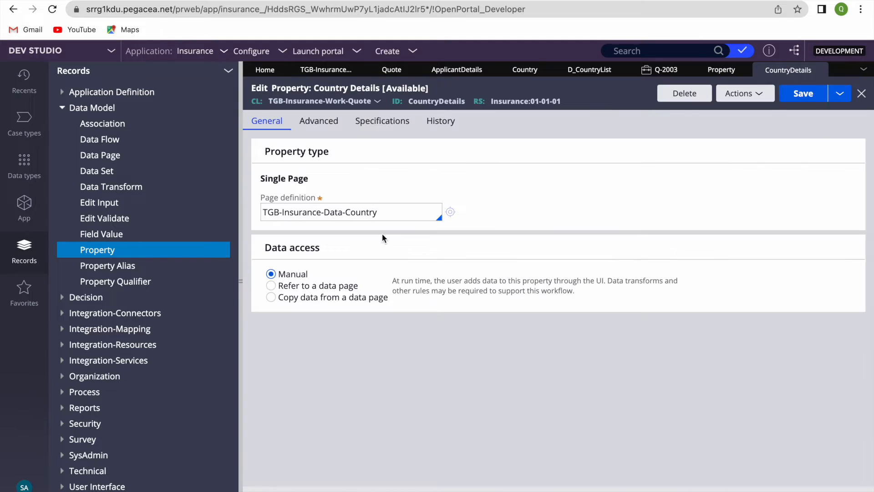
click(240, 280)
click(482, 70)
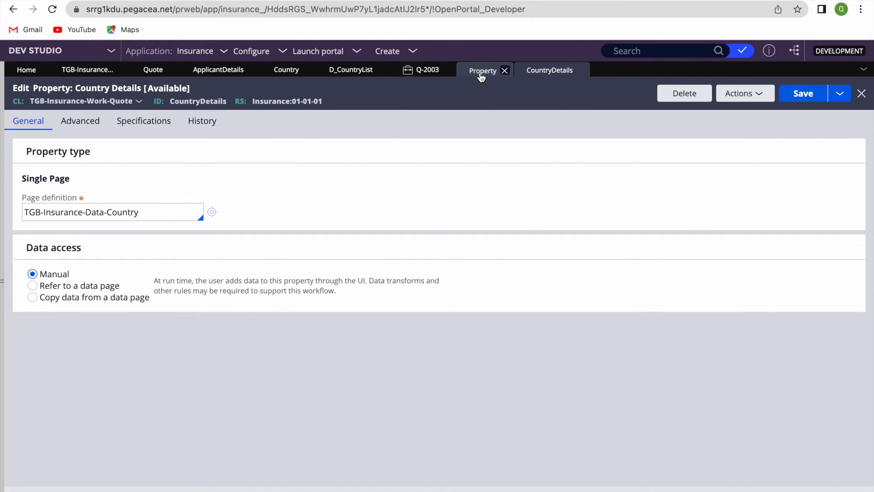
click(551, 70)
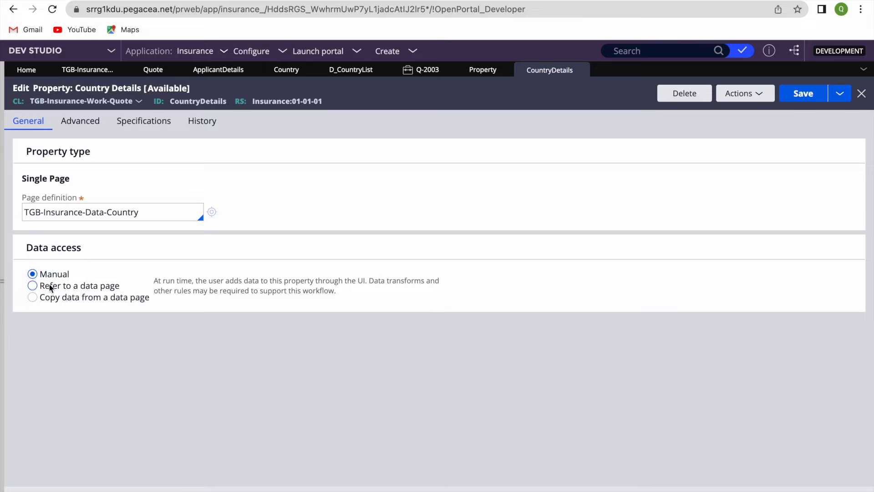
Set the CountryDetails property's data access to Copy data from a data page, using D_CountryList as the data page.
click(29, 299)
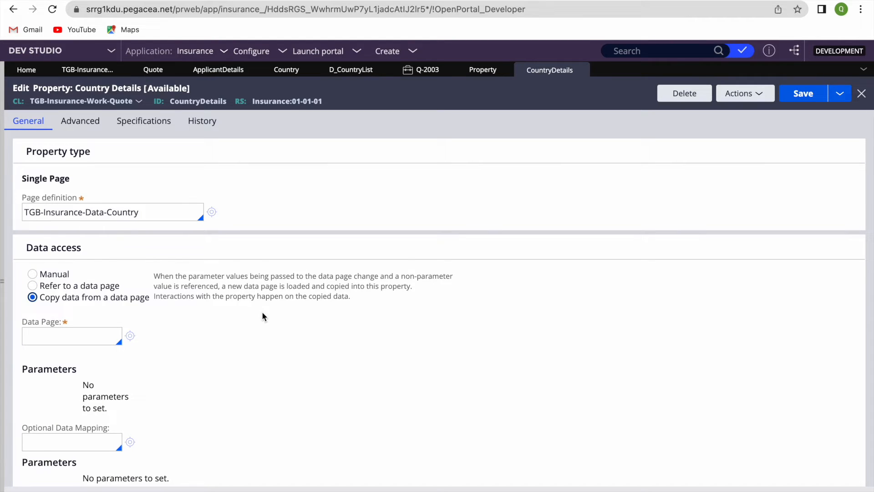
scroll(261, 311, down, 1)
click(71, 331)
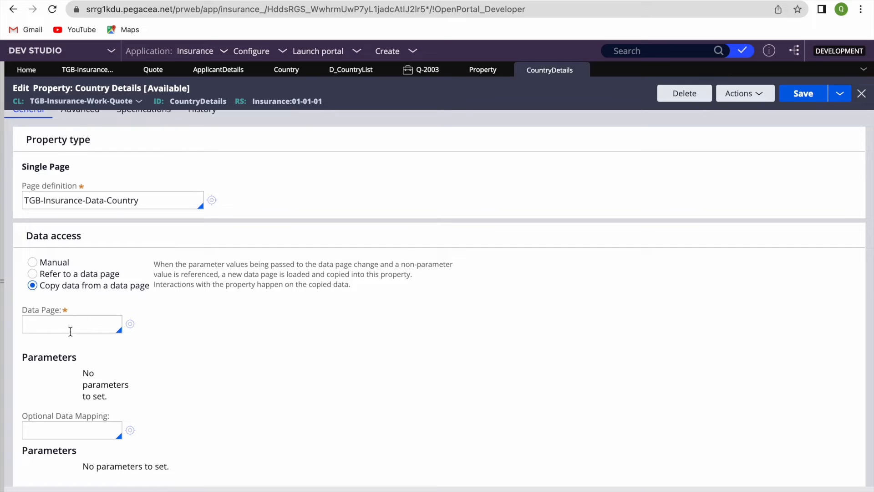
click(345, 76)
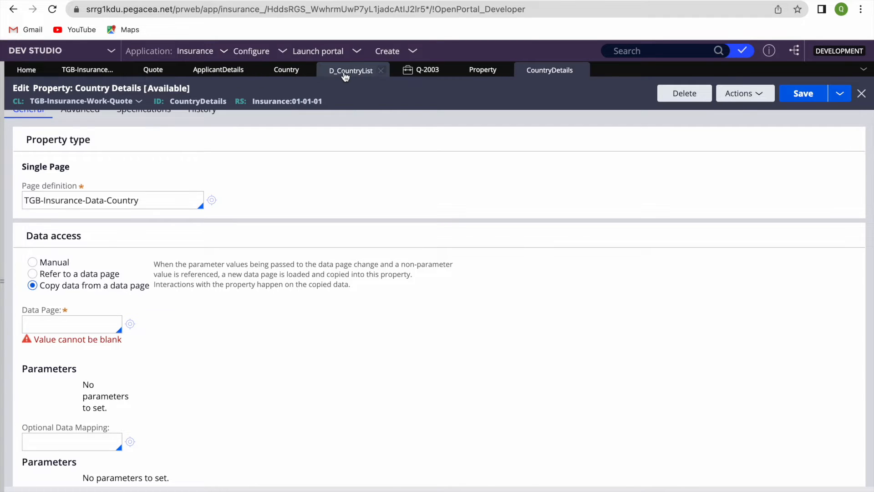
double_click(65, 101)
key(super+c)
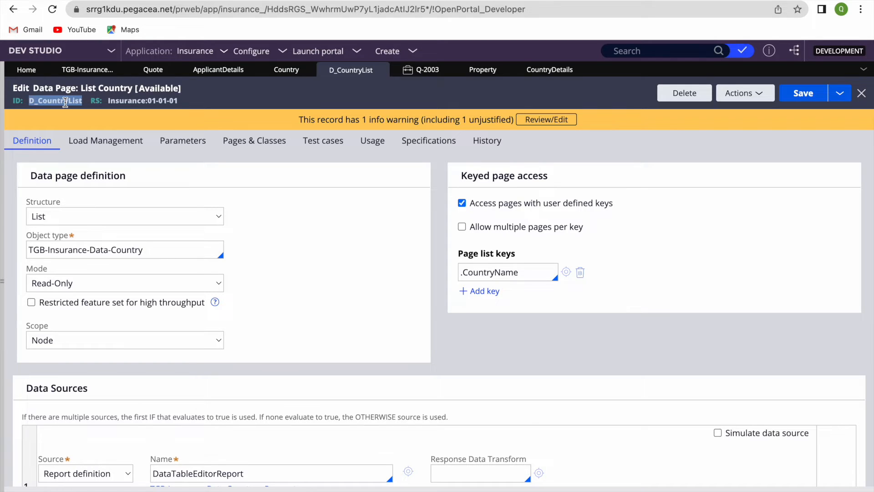
click(540, 76)
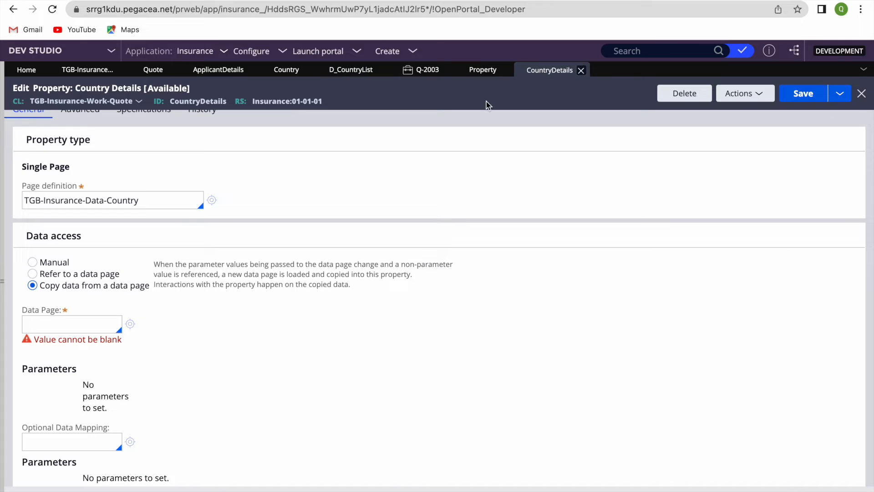
key(super+v)
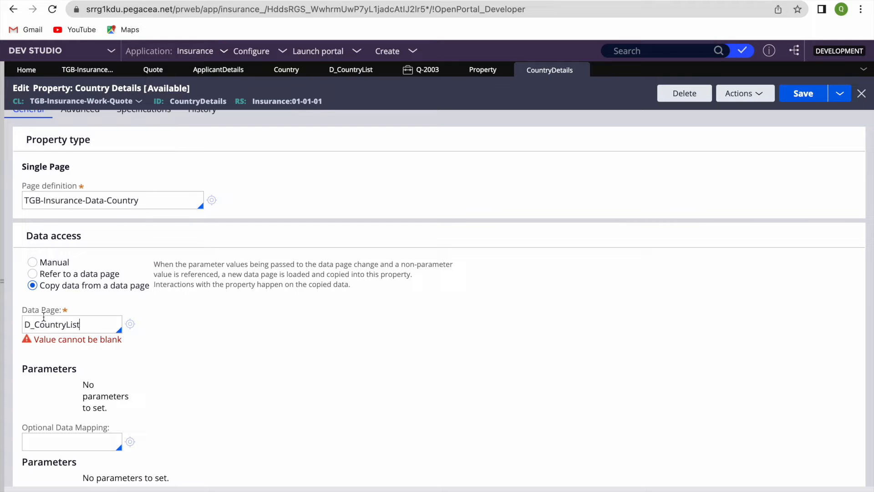
click(270, 388)
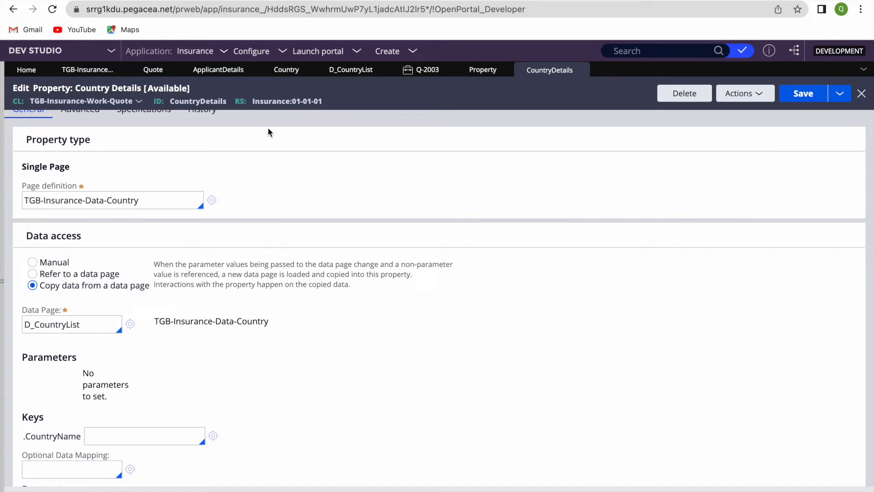
Review the Country property's data page settings and the page list key of D_CountryList, and return to the CountryDetails property.
click(284, 72)
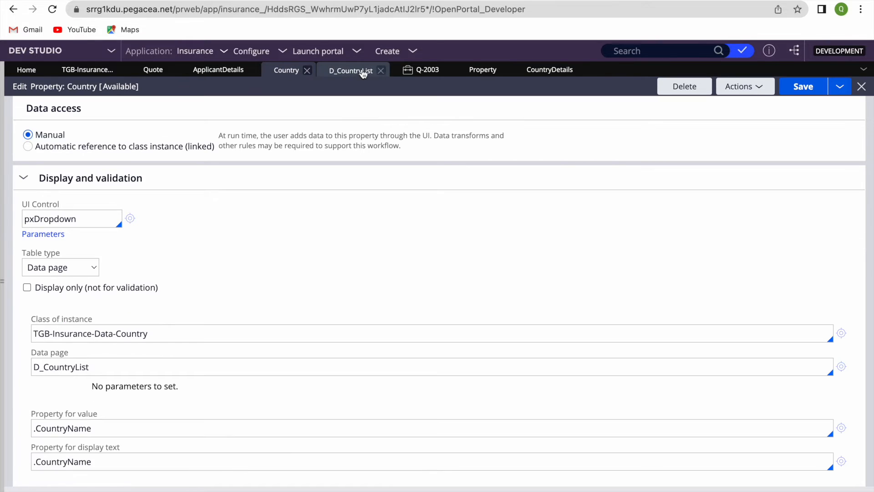
click(363, 73)
double_click(491, 273)
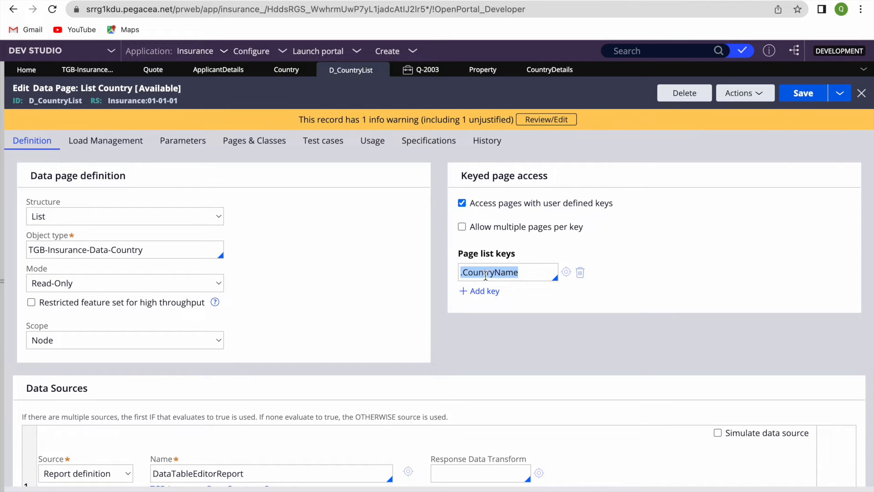
click(551, 70)
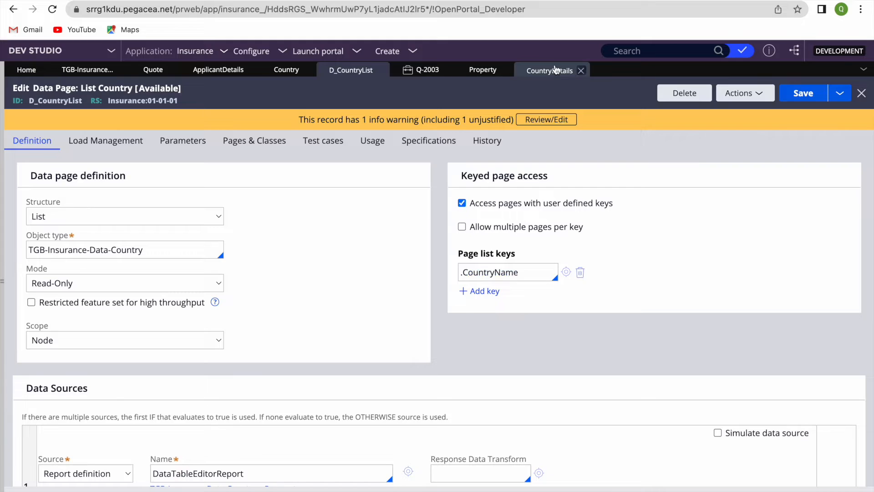
scroll(223, 308, down, 2)
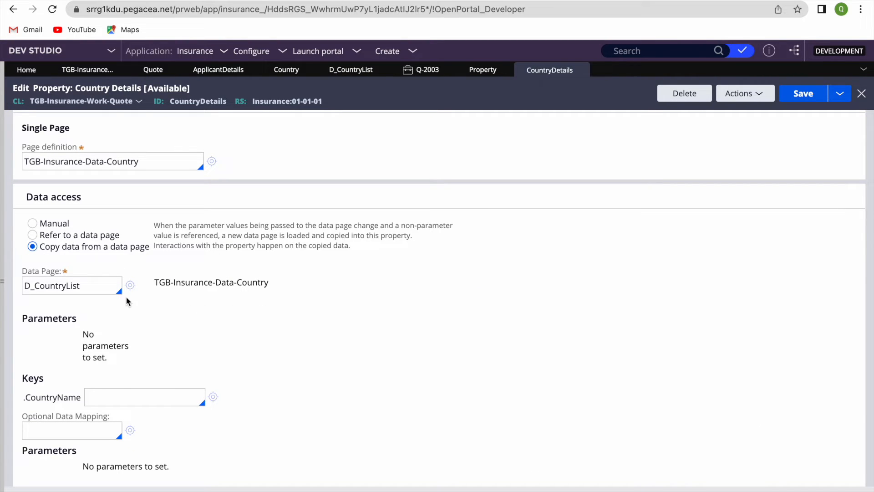
Map the .CountryName key to .ApplicantDetails.Country and save the CountryDetails property.
click(121, 390)
scroll(121, 390, up, 2)
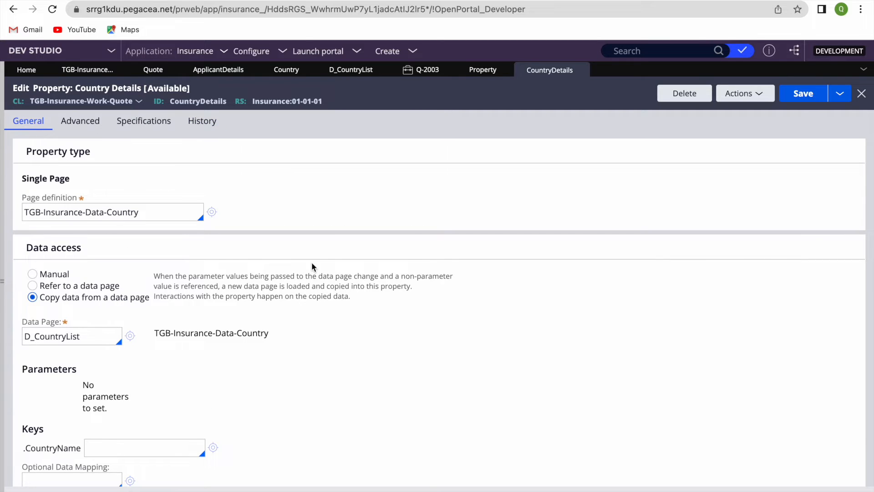
scroll(291, 278, down, 1)
text(.)
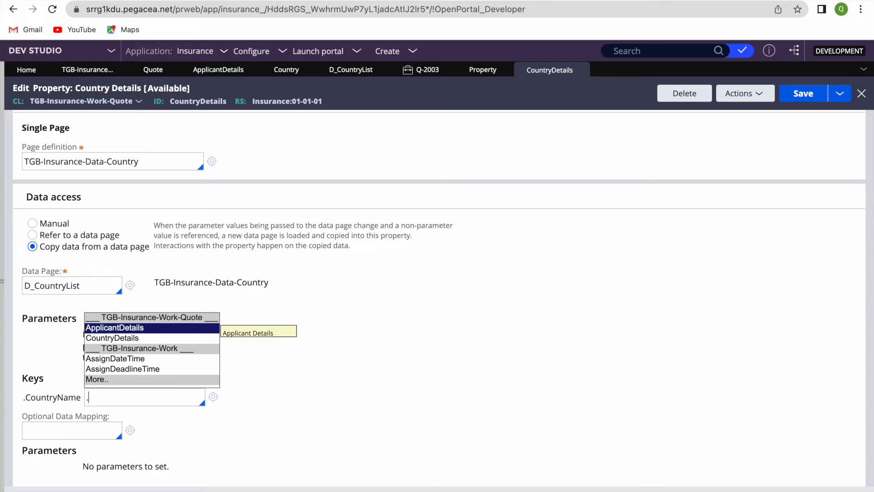
key(Return)
text(.)
key(Down)
key(Return)
click(802, 100)
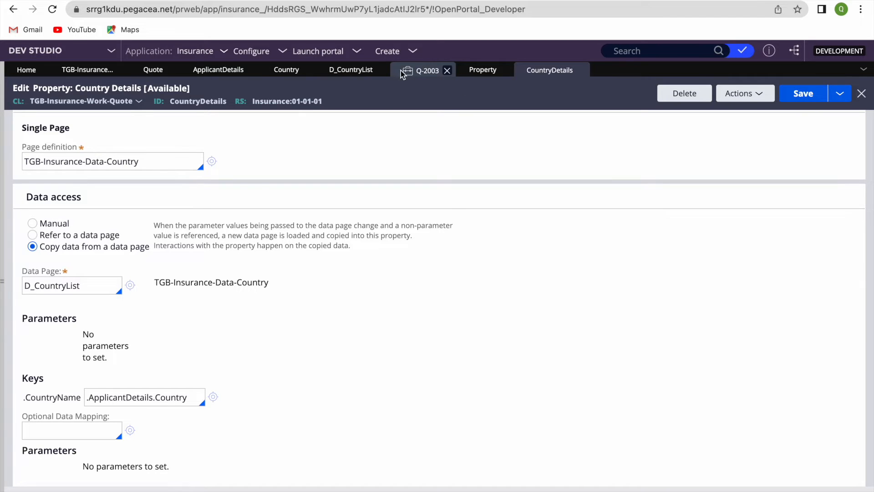
In quote case Q-2003, check the Country options and open the dropdown's ApplicantDetails section rule through live UI inspection.
click(416, 70)
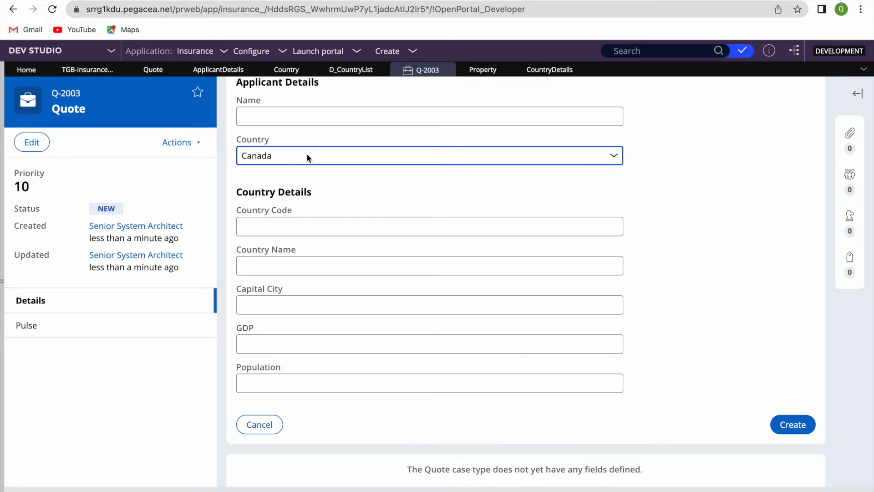
click(282, 156)
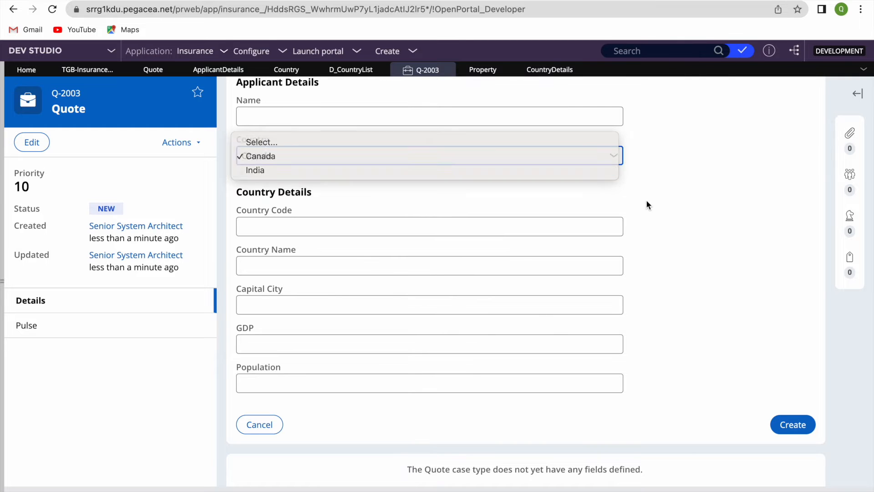
click(647, 205)
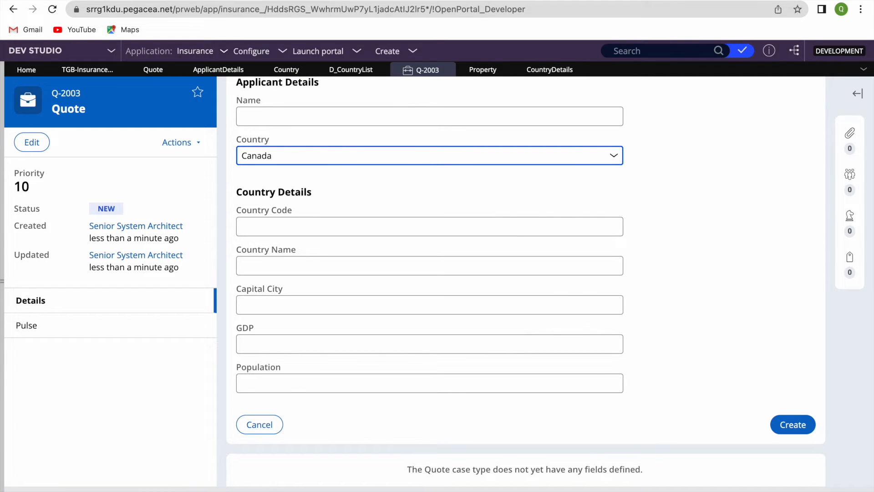
click(574, 490)
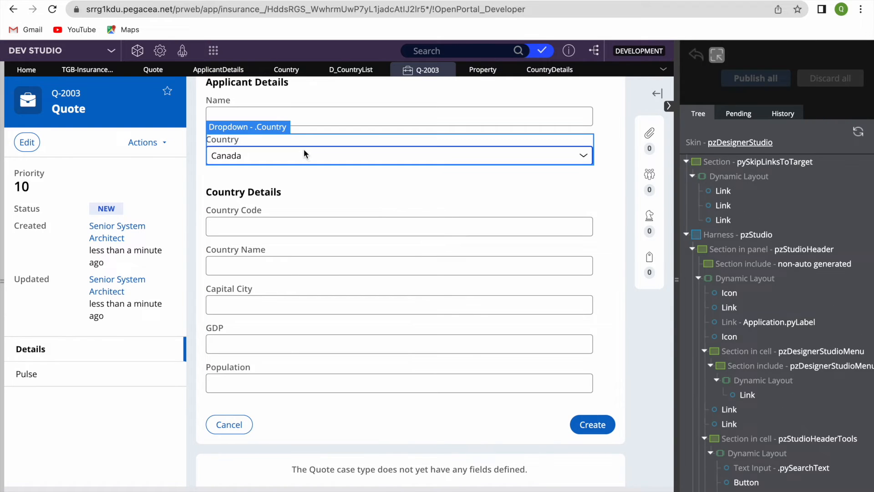
click(303, 149)
click(319, 128)
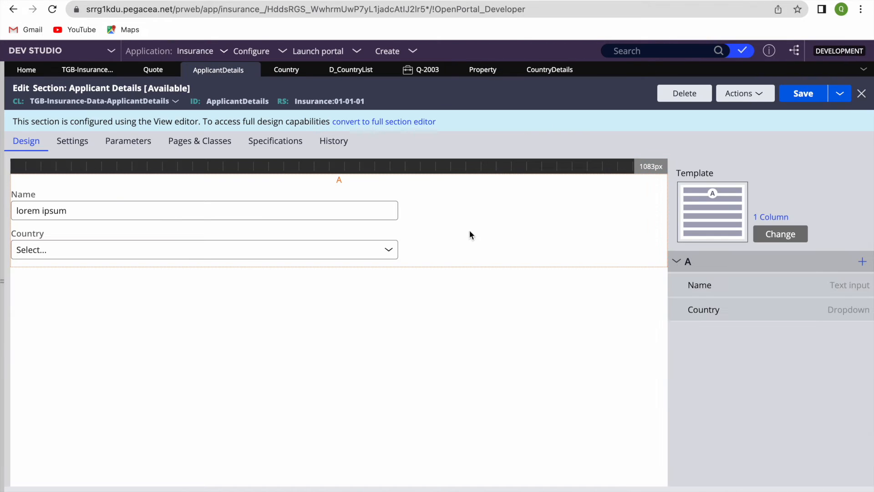
Add a Change event with a Refresh action for this section to the Country dropdown, and save the ApplicantDetails section.
double_click(293, 250)
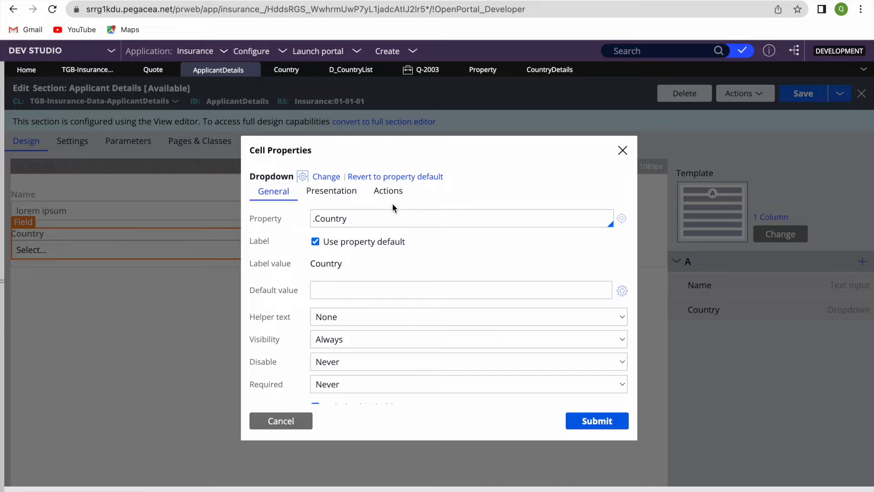
click(383, 191)
click(299, 220)
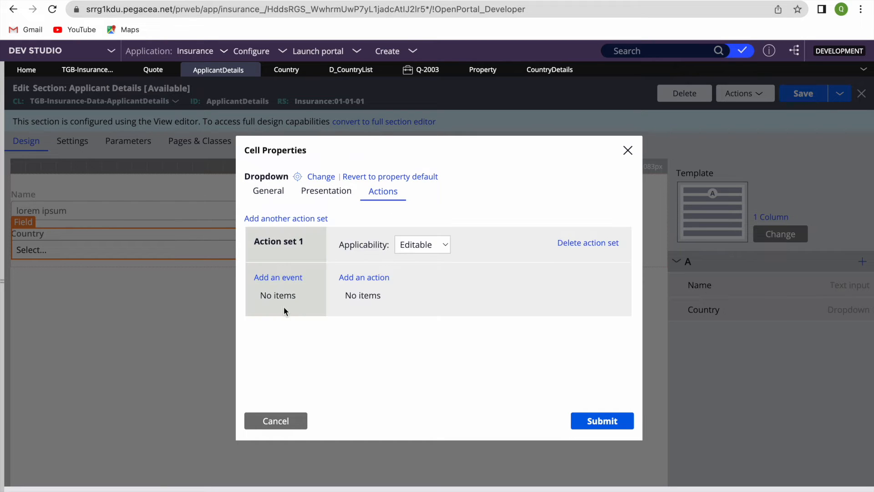
click(281, 276)
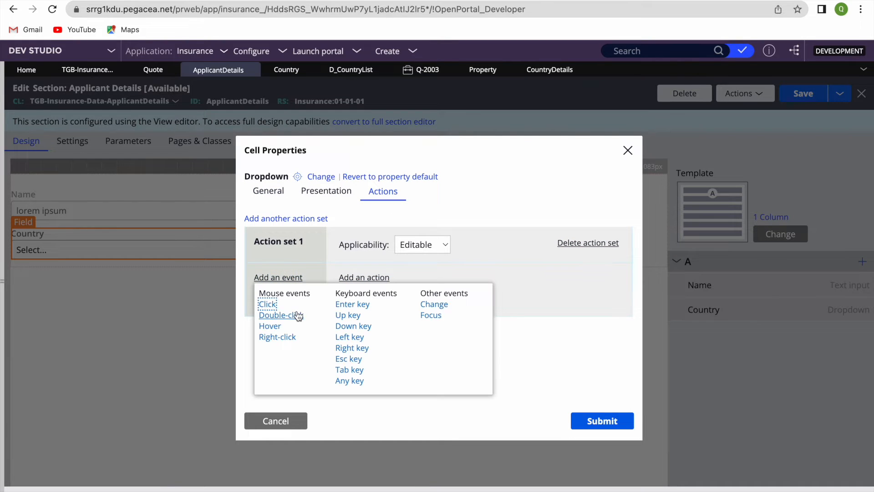
click(434, 304)
click(374, 278)
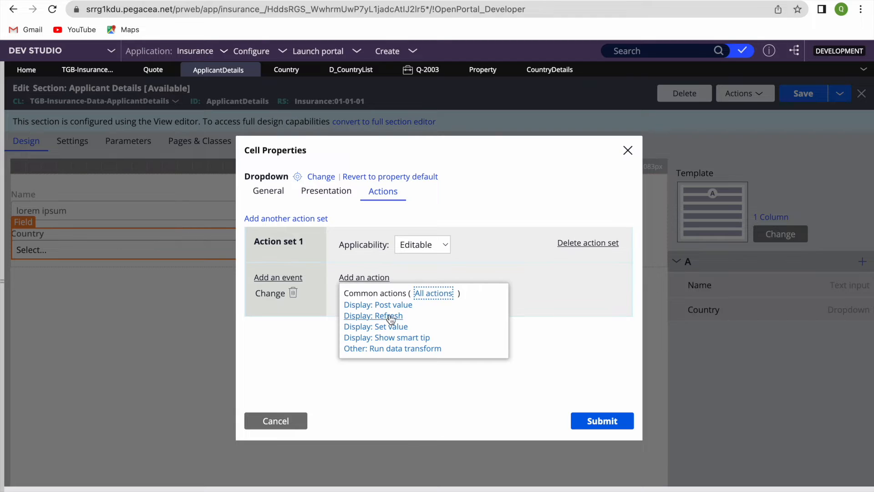
click(604, 422)
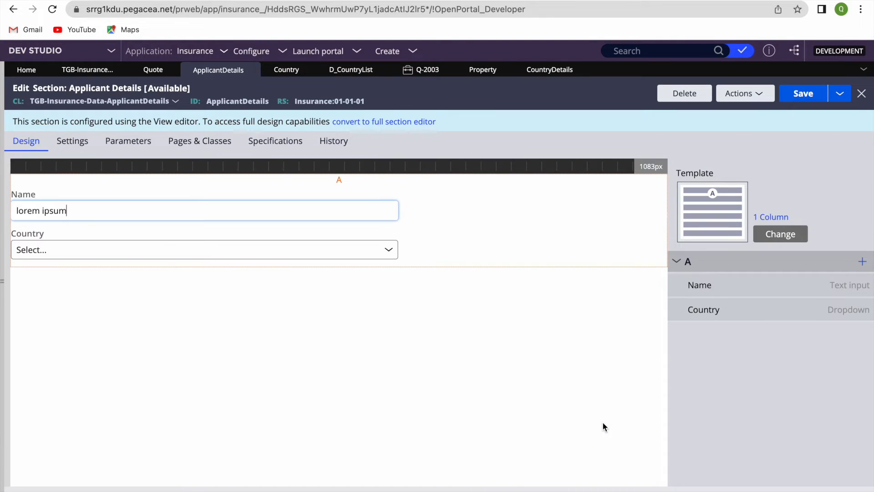
click(803, 93)
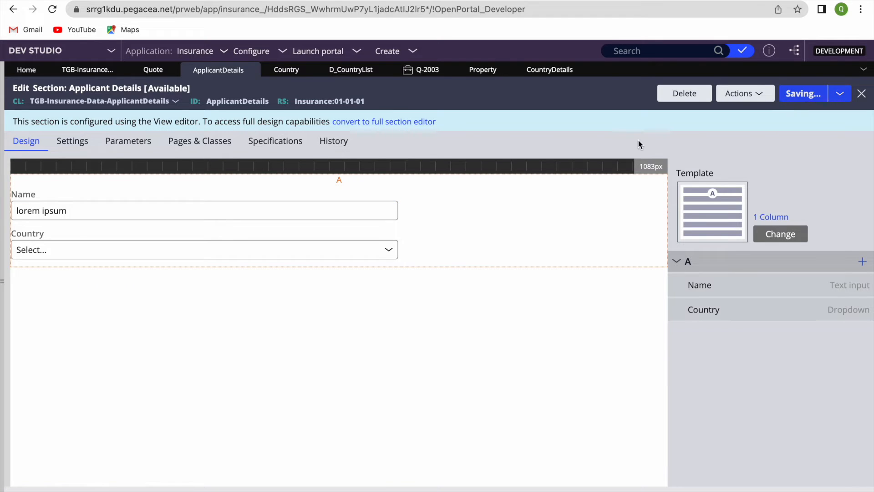
Refresh the Q-2003 quote case, discarding its unsaved changes, and reopen its Create assignment.
click(423, 70)
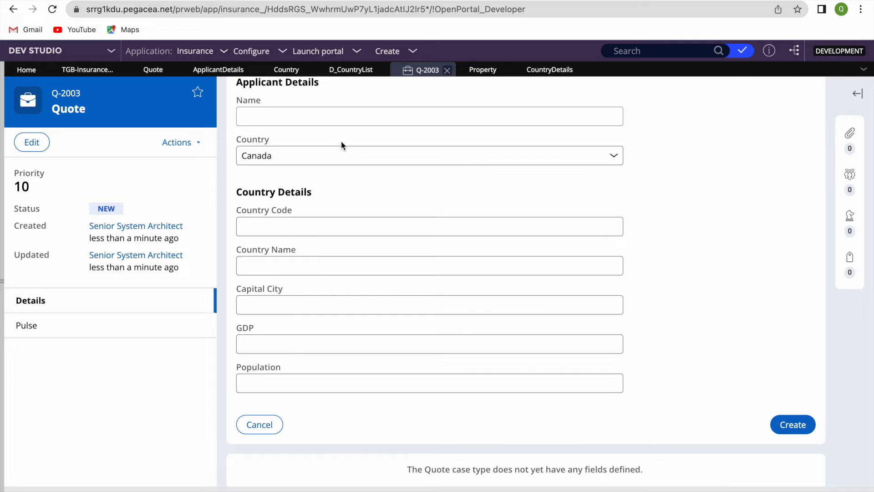
click(194, 146)
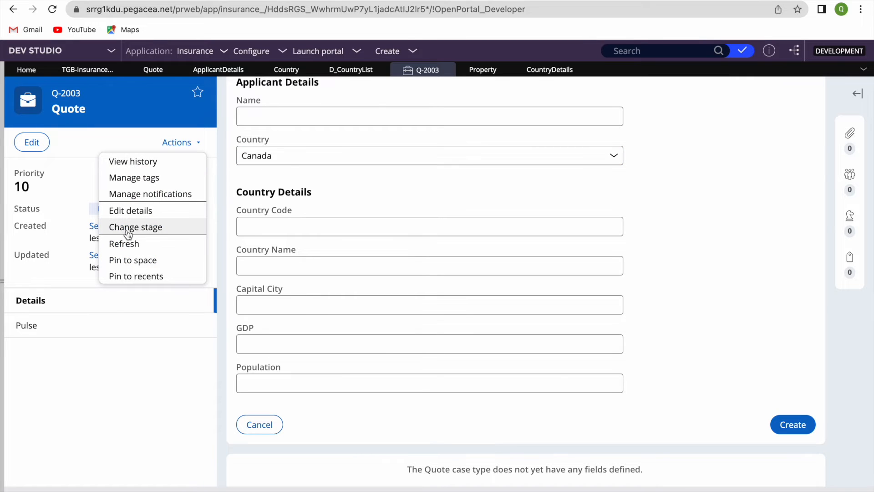
click(124, 245)
click(588, 318)
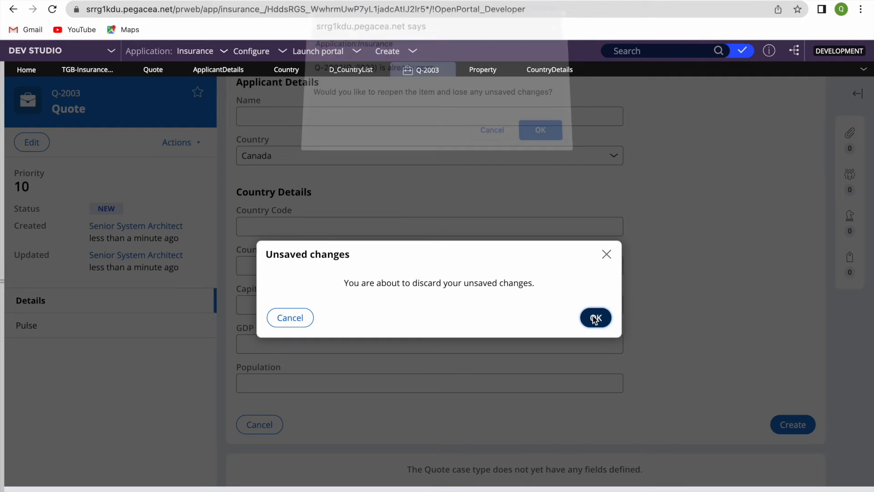
click(540, 137)
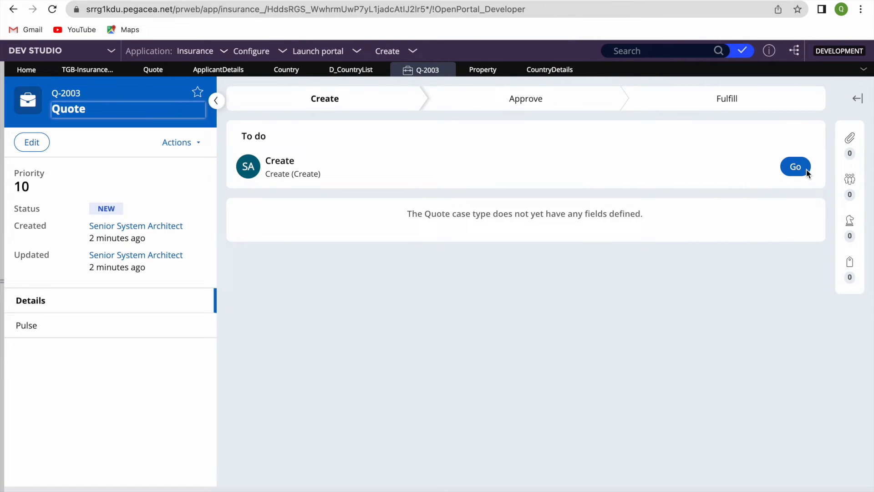
click(805, 171)
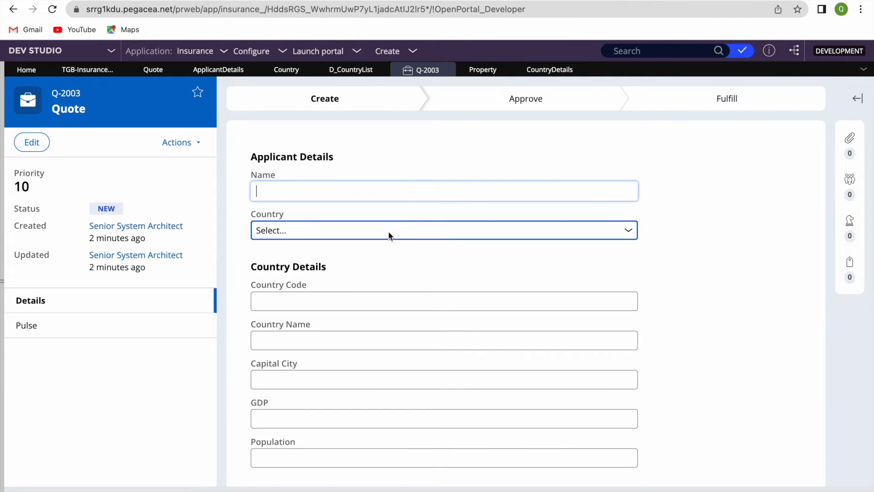
Test the Country selection in the quote form by choosing India, Canada and India again.
click(390, 234)
click(288, 258)
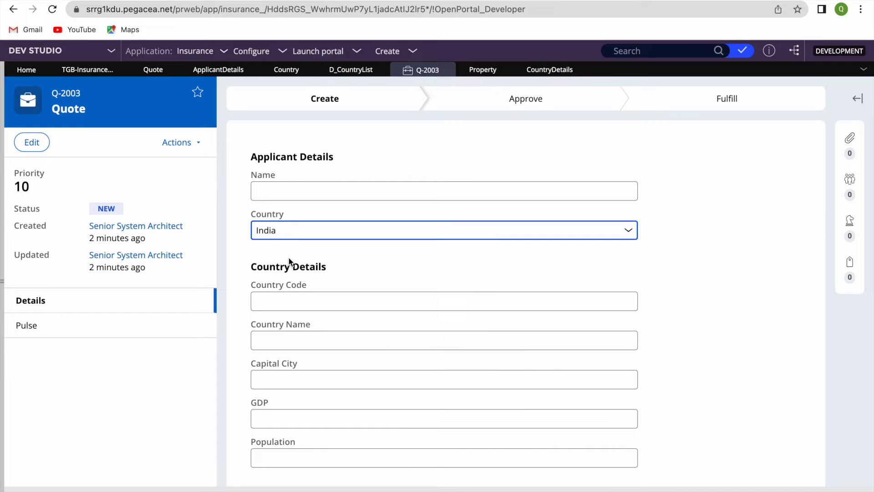
click(344, 188)
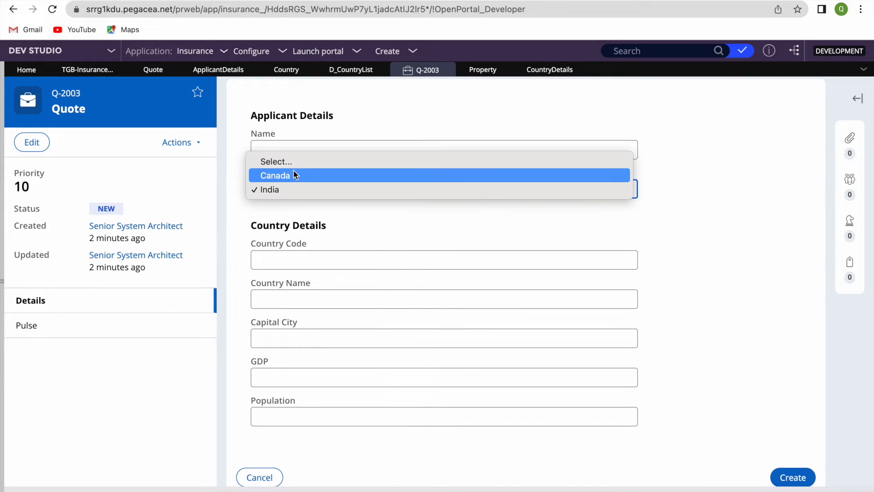
click(294, 173)
click(325, 185)
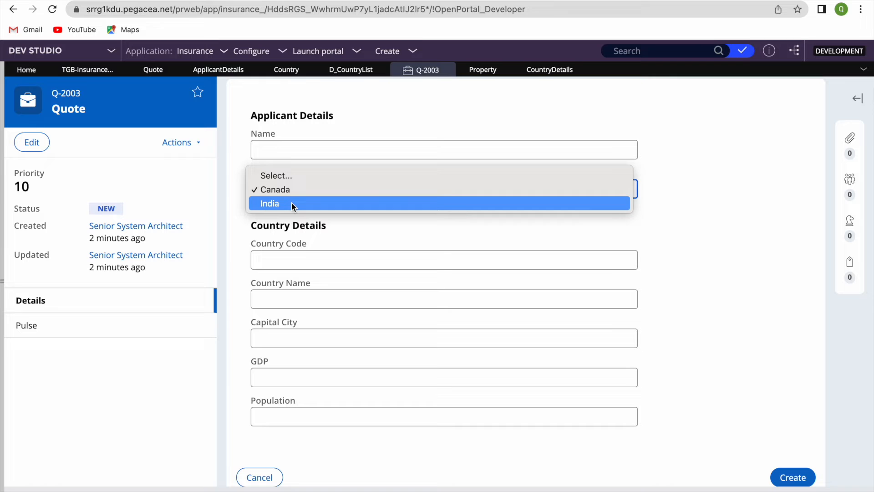
click(290, 204)
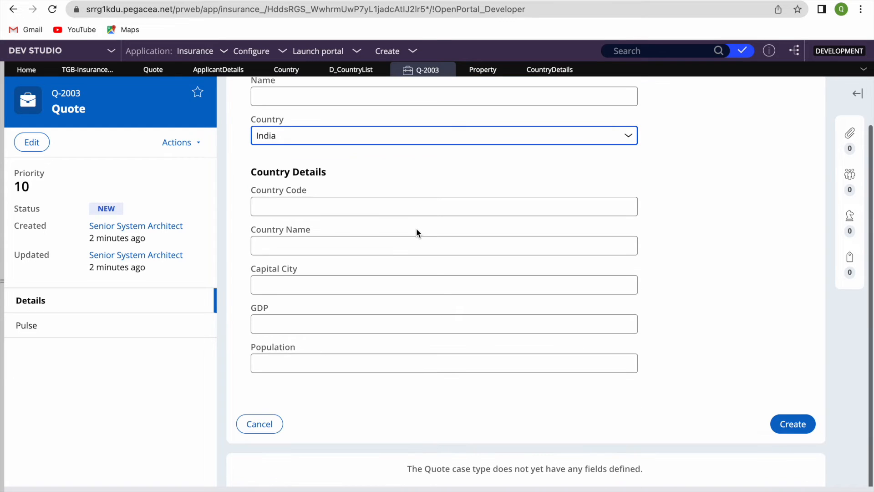
Inspect the ApplicantDetails page under pyWorkPage of TGB-Insurance-Work-Quote in the Pega Clipboard.
click(549, 69)
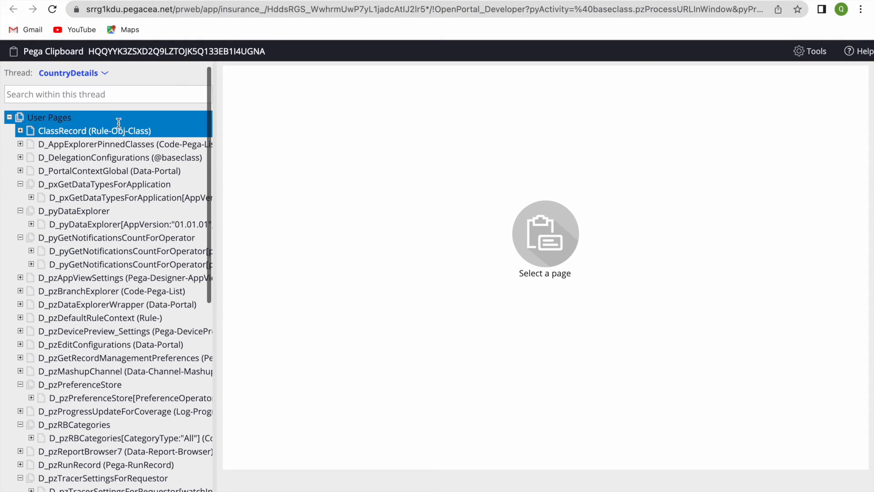
click(105, 74)
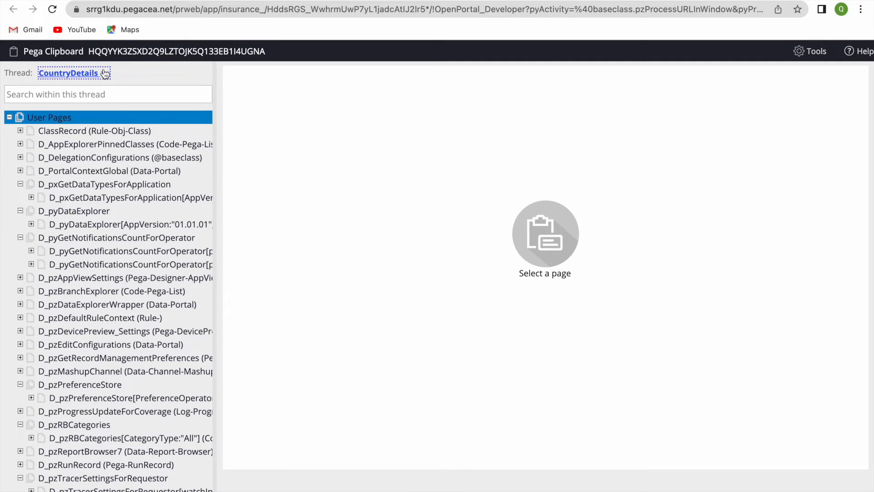
click(126, 303)
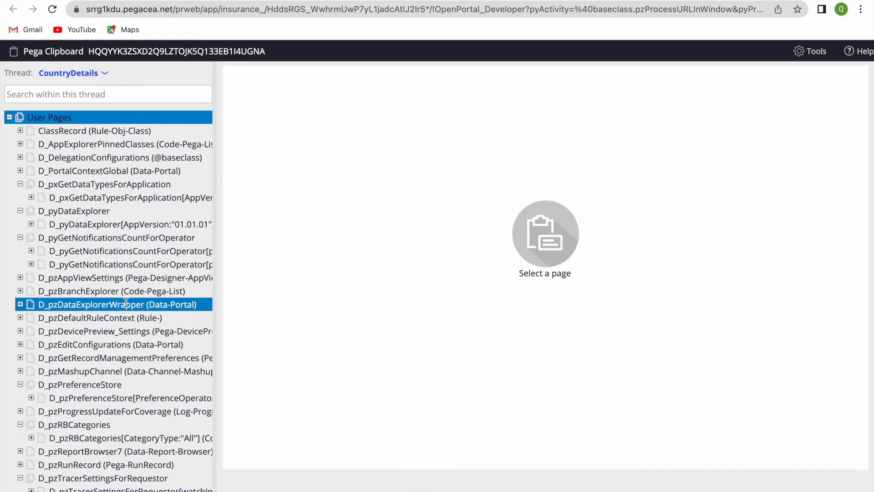
scroll(27, 432, down, 10)
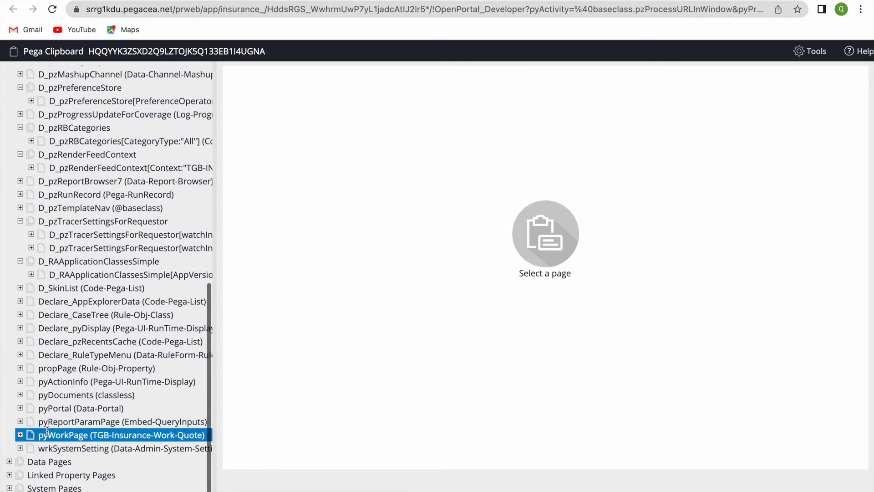
click(20, 436)
click(76, 317)
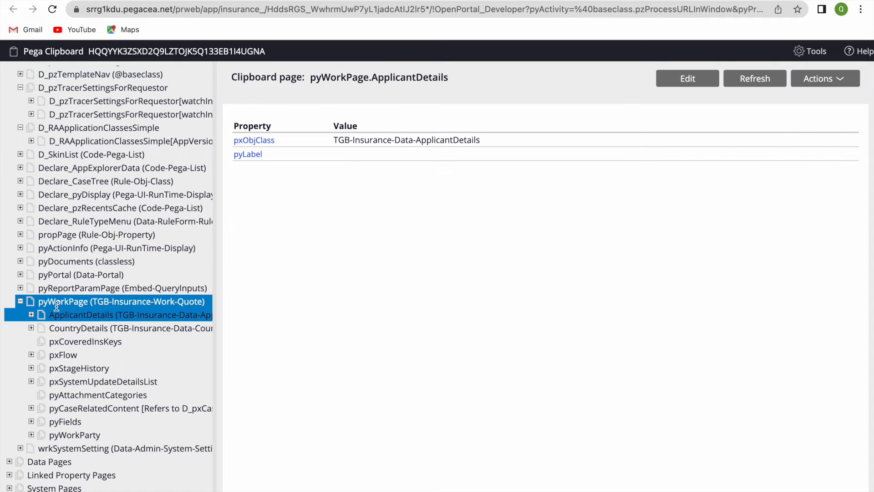
click(98, 315)
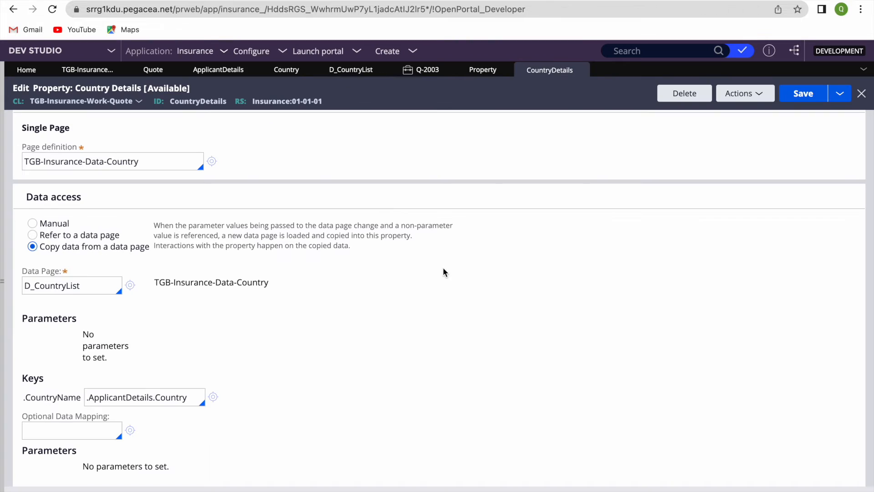
Review the Q-2003 form, the D_CountryList data page definition and the Country property's display and validation settings.
click(426, 70)
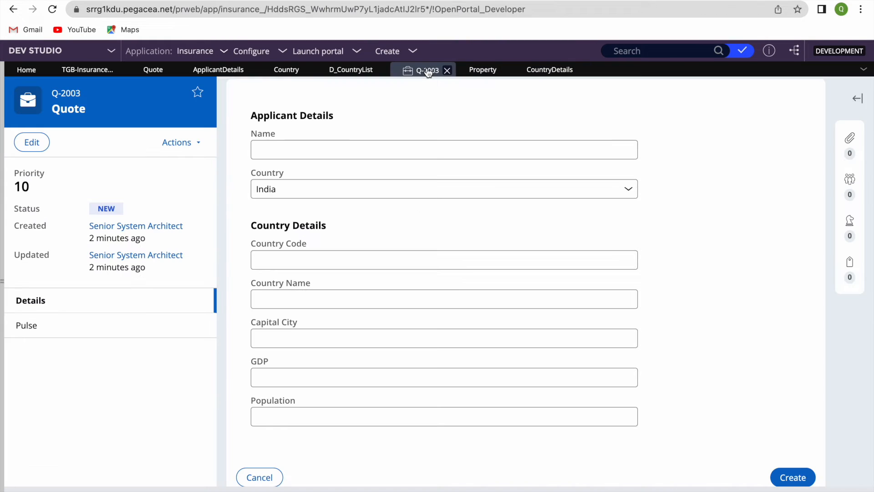
click(351, 71)
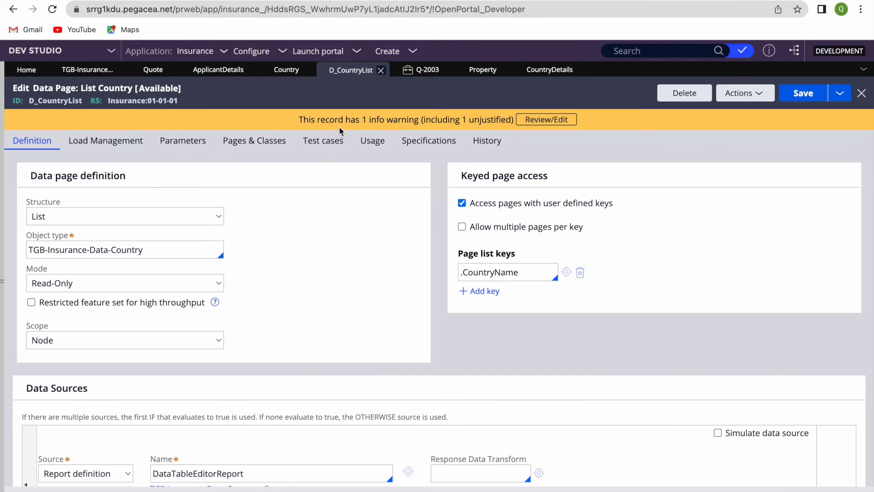
click(286, 70)
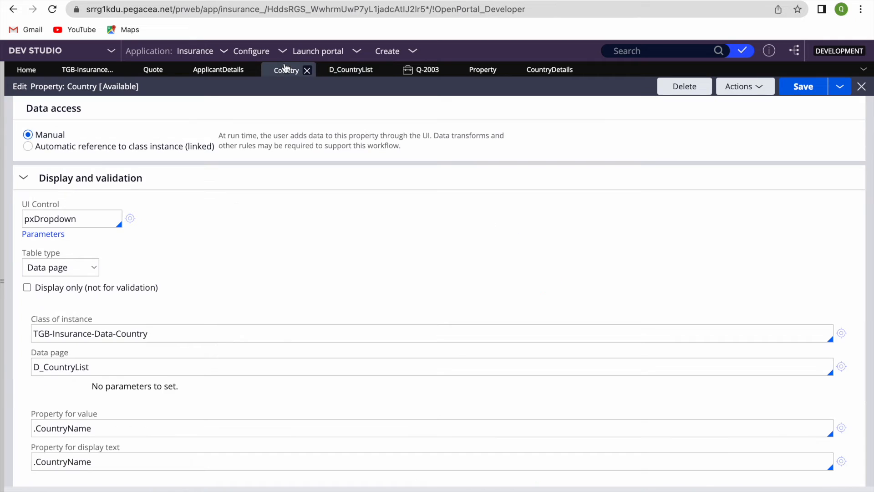
Add a Post value action ahead of Refresh-This section on the Country dropdown's Change event in the ApplicantDetails section, and save the section.
click(215, 71)
click(231, 250)
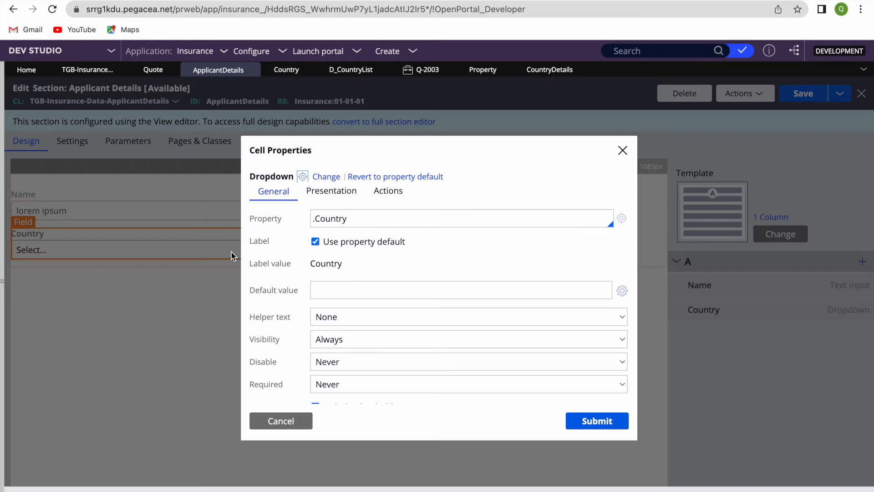
scroll(401, 278, down, 5)
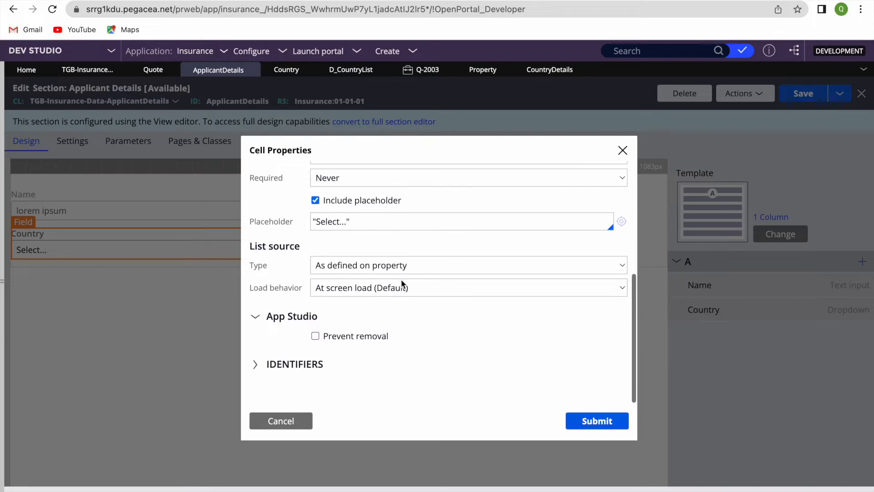
scroll(401, 278, up, 5)
click(394, 200)
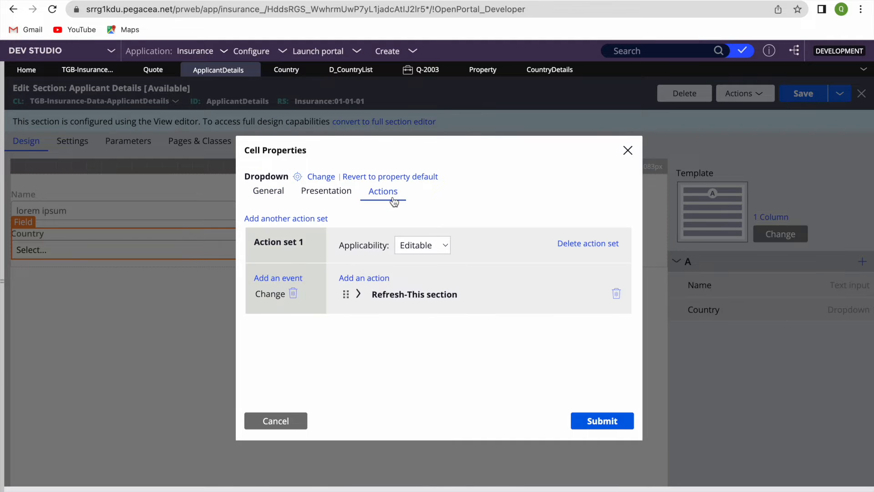
click(381, 279)
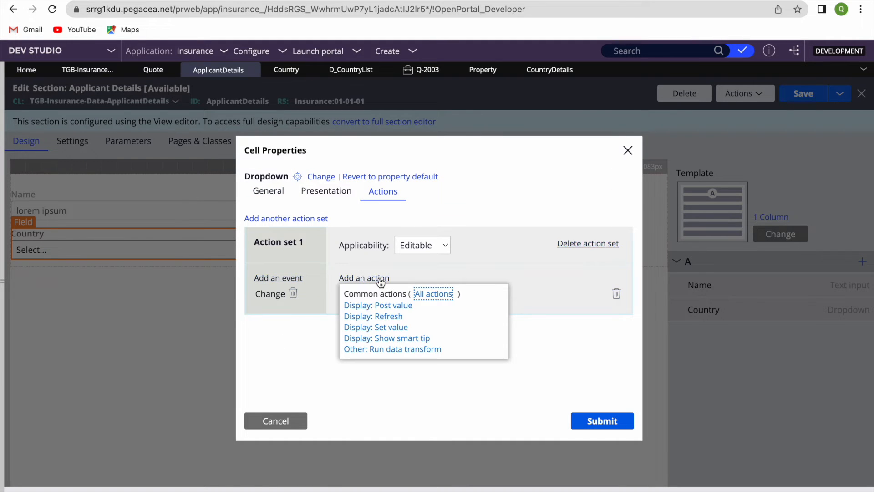
click(397, 306)
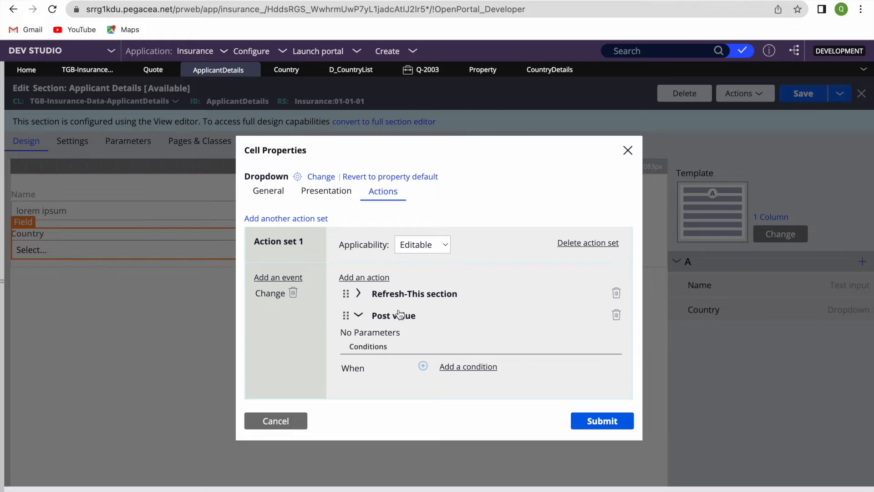
click(360, 317)
drag(346, 315, 349, 280)
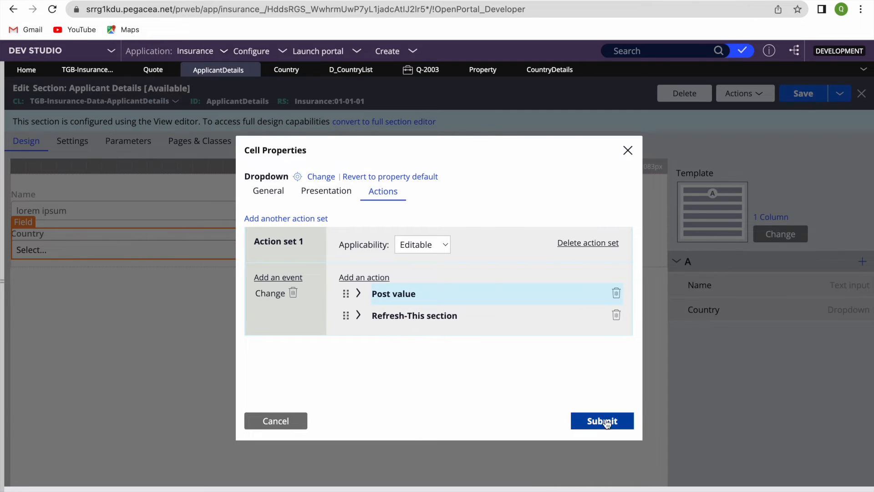
click(602, 421)
click(804, 94)
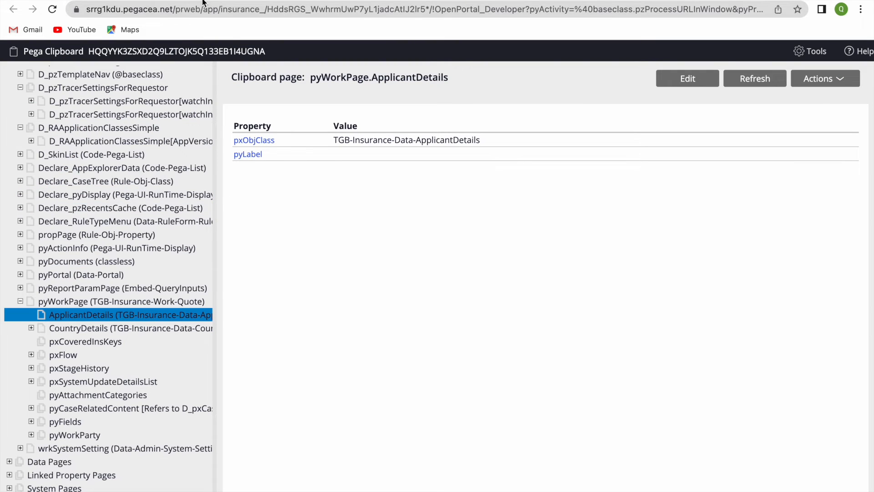
Return to the Q-2003 quote case and submit its Create assignment with India as the Country.
mouse_move(227, 0)
click(201, 20)
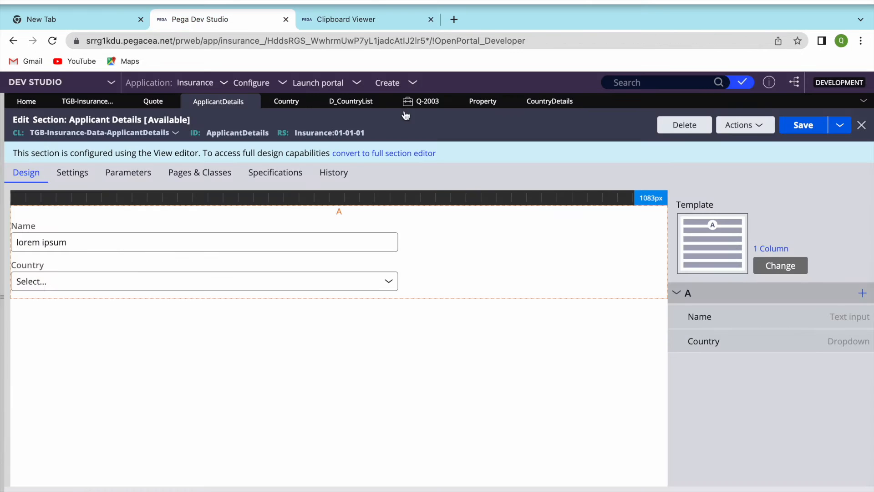
click(427, 70)
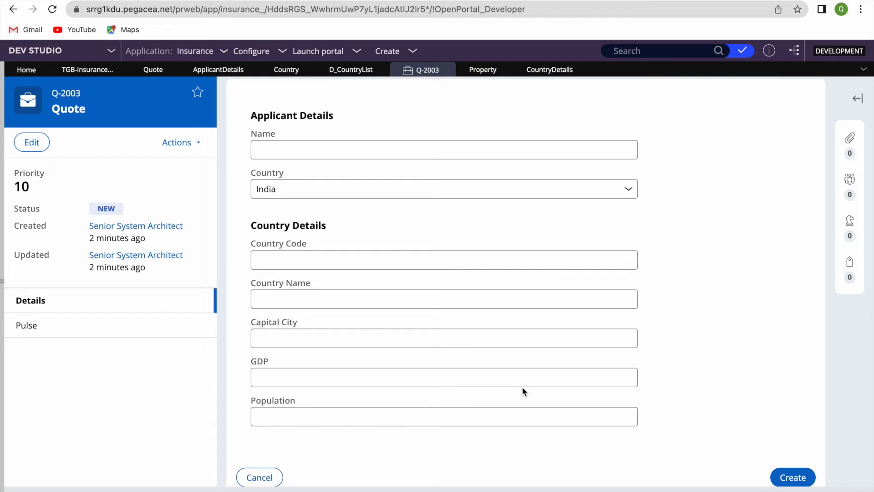
scroll(523, 387, down, 2)
click(789, 424)
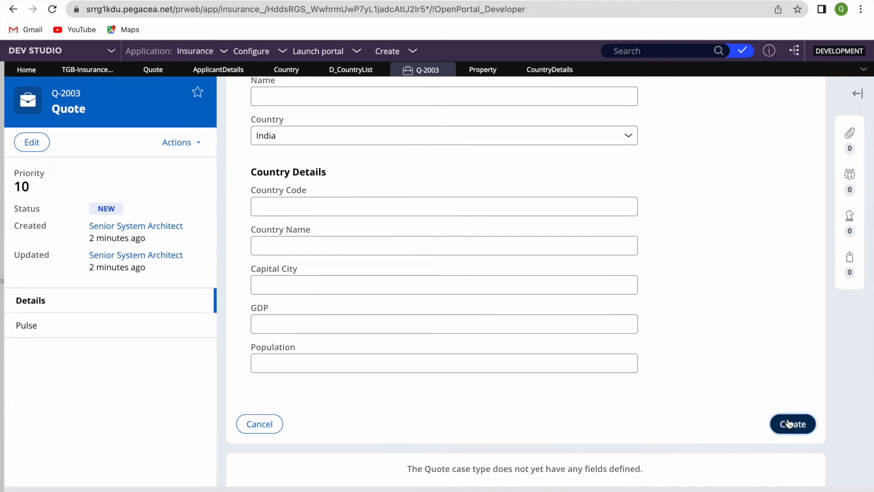
Inspect the ApplicantDetails page under pyWorkPage in the Pega Clipboard for the Q-2003 thread.
click(697, 491)
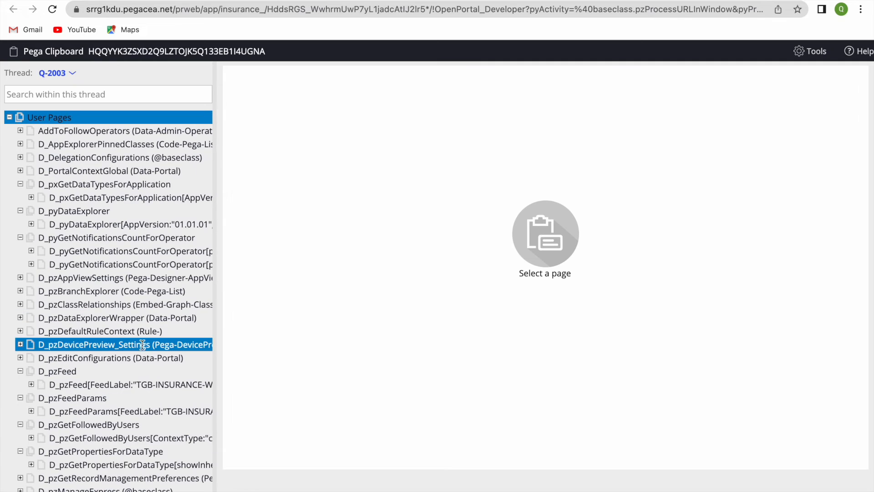
scroll(109, 304, down, 10)
click(20, 434)
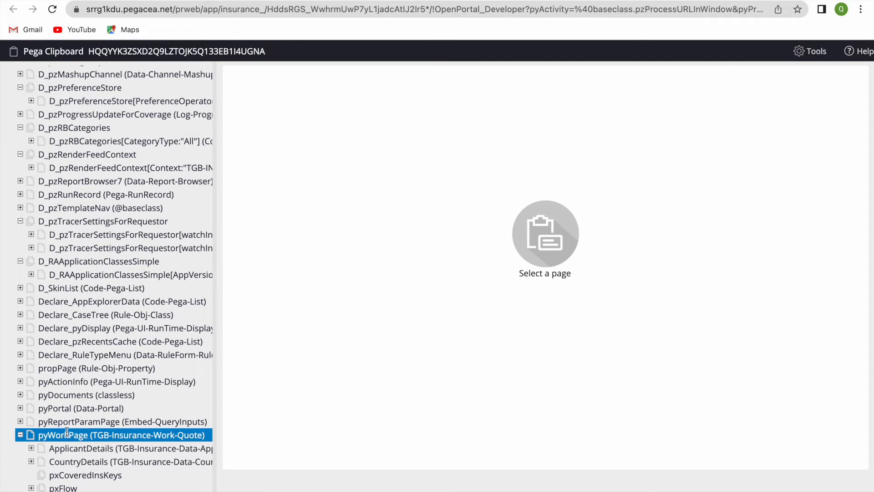
click(70, 449)
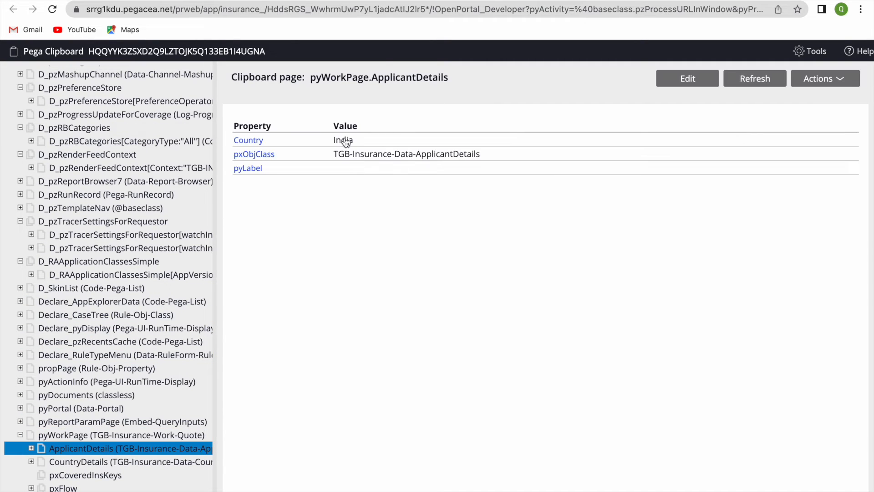
Close the Q-2003 case in Dev Studio and create a new Quote case.
click(431, 1)
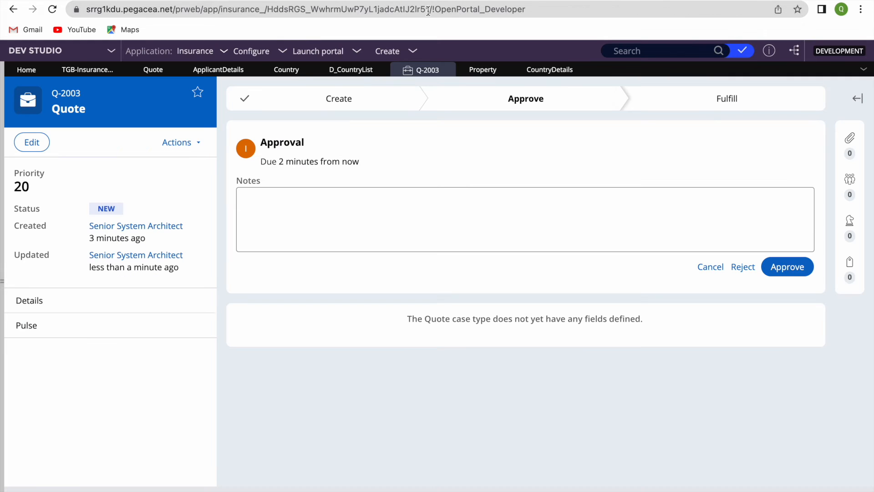
click(446, 70)
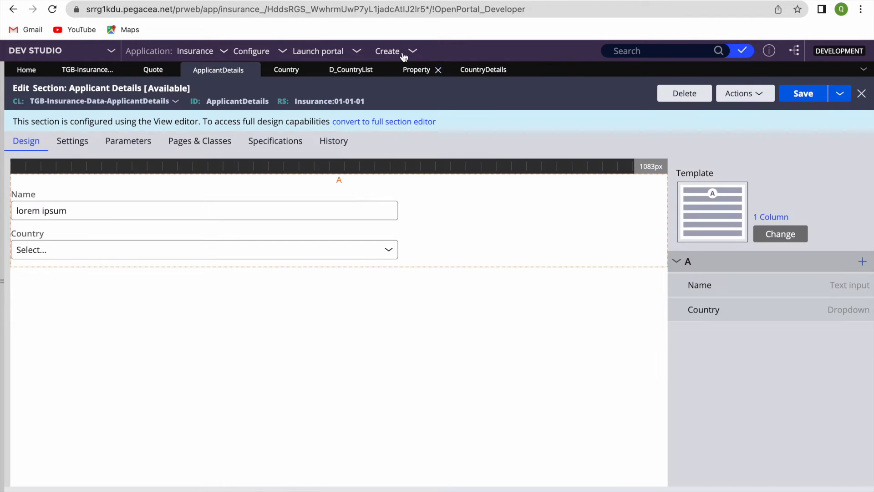
click(409, 54)
click(518, 64)
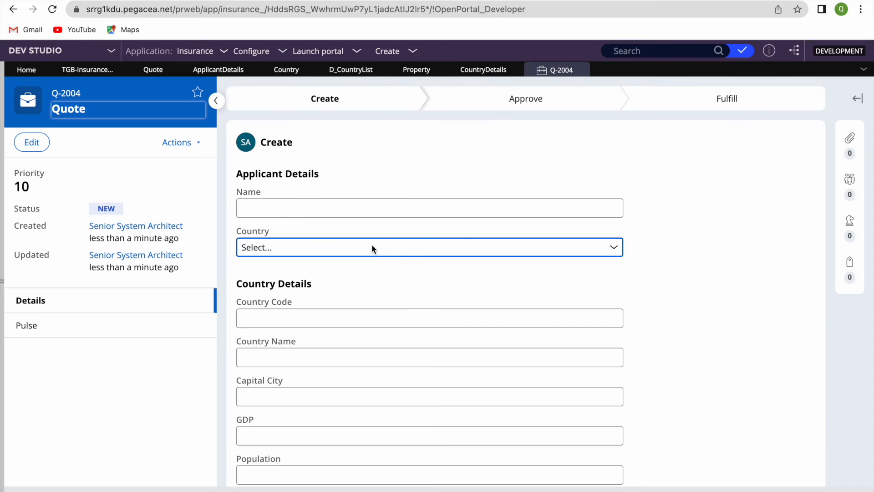
Choose India as the Country under Applicant Details in the new quote's Create form.
click(364, 248)
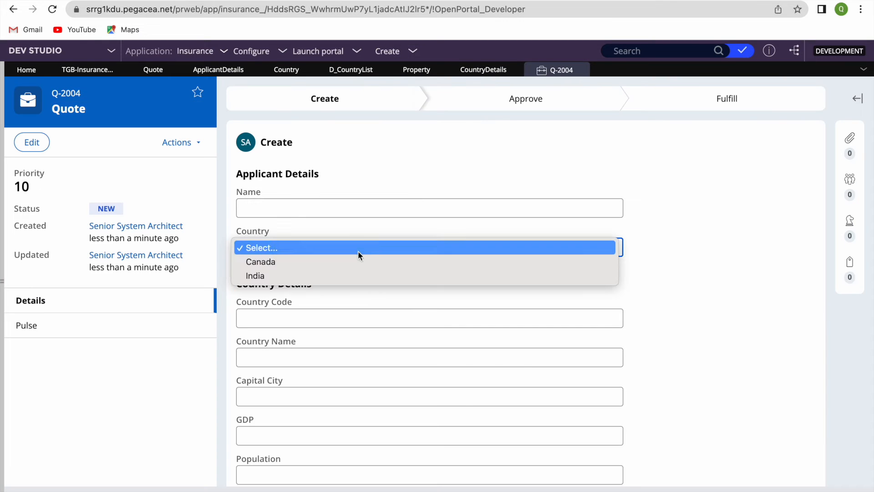
click(314, 274)
scroll(314, 276, down, 2)
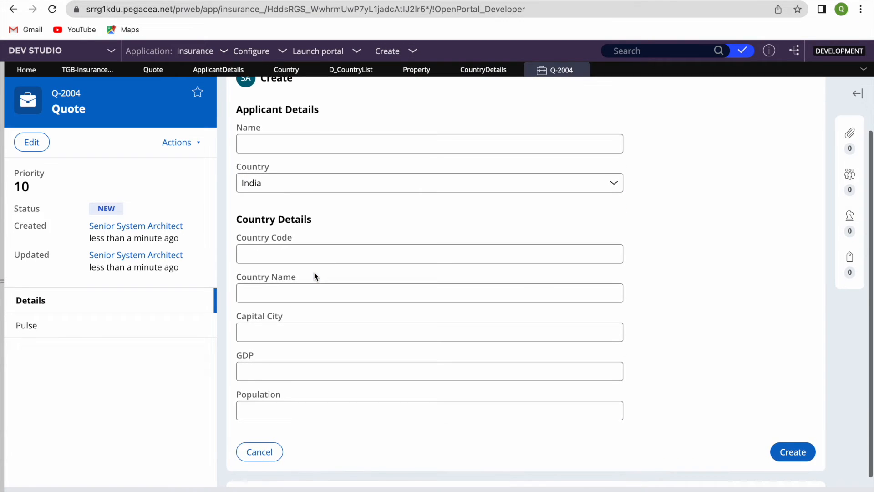
Check the Country value on the ApplicantDetails page under pyWorkPage in the Pega Clipboard for the Q-2004 thread.
click(696, 491)
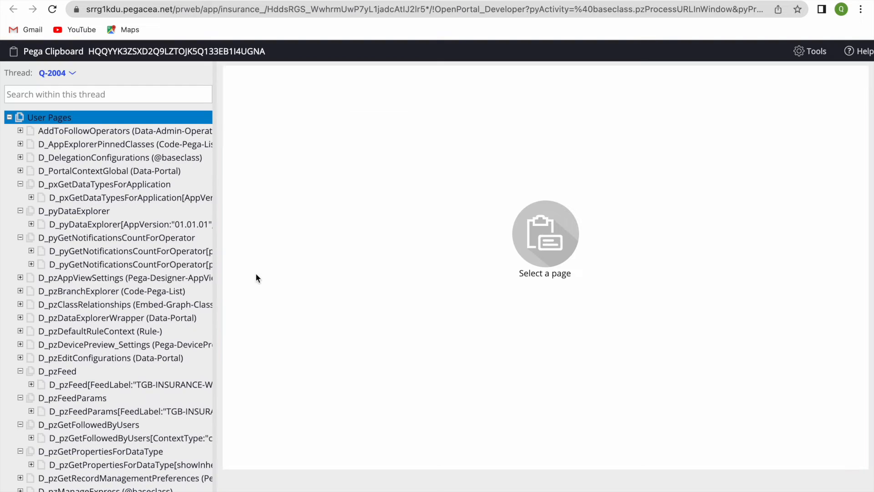
scroll(114, 342, down, 10)
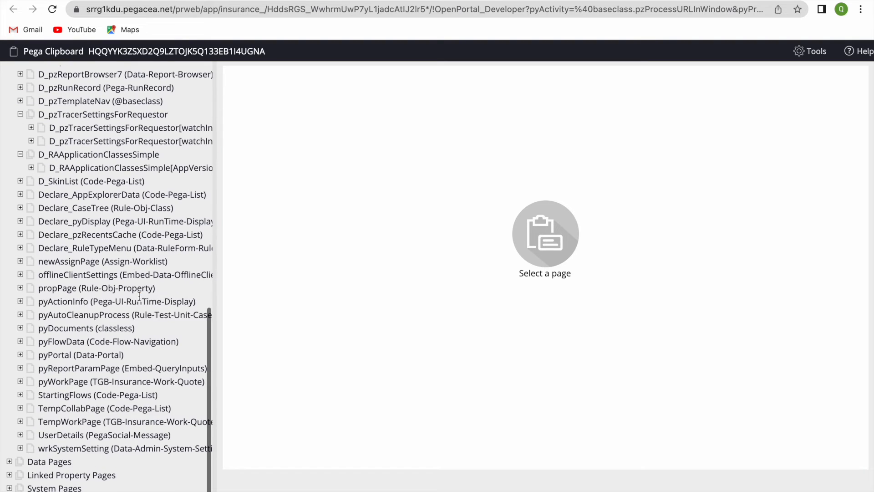
click(21, 382)
click(59, 394)
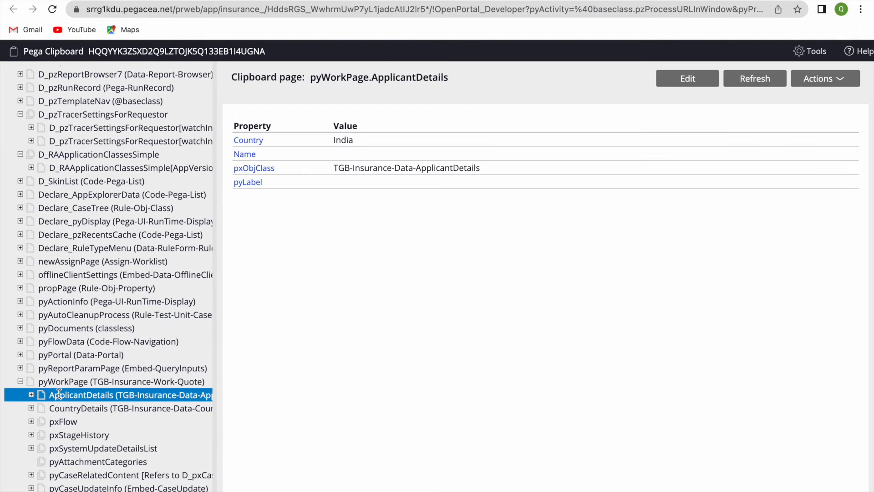
double_click(339, 141)
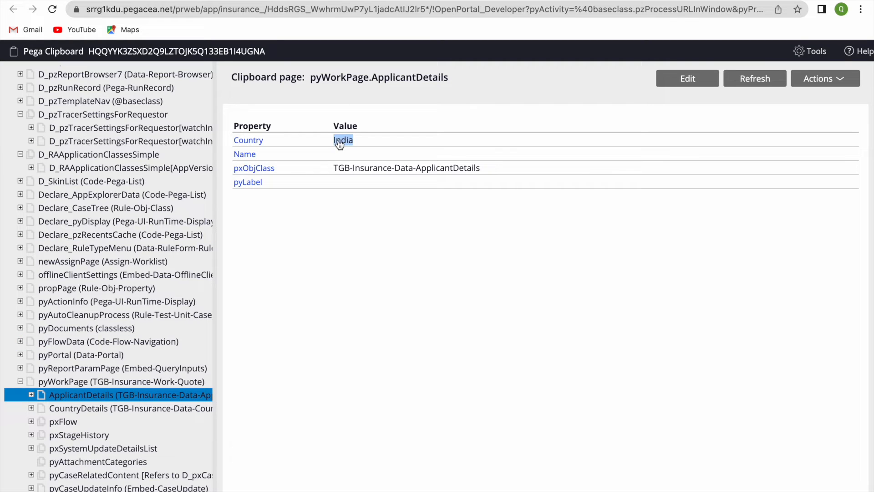
Review the D_CountryList data page in Dev Studio and inspect the CountryDetails page under pyWorkPage in the Pega Clipboard.
click(182, 1)
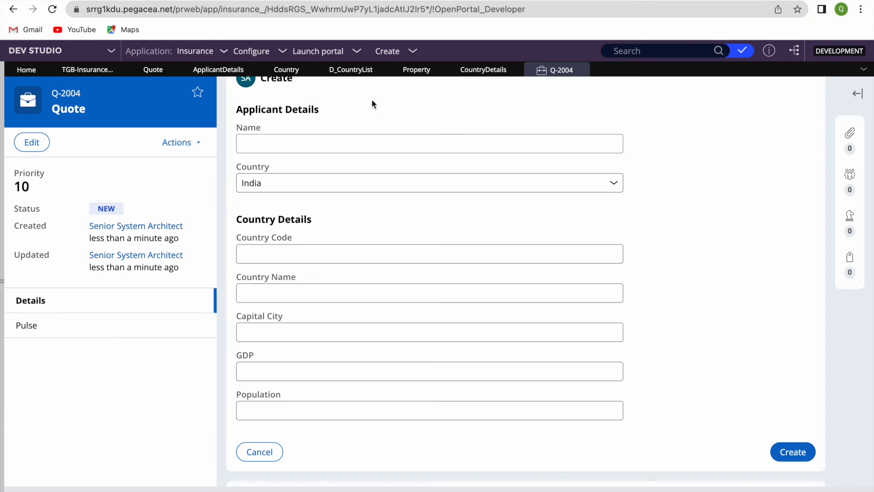
click(351, 70)
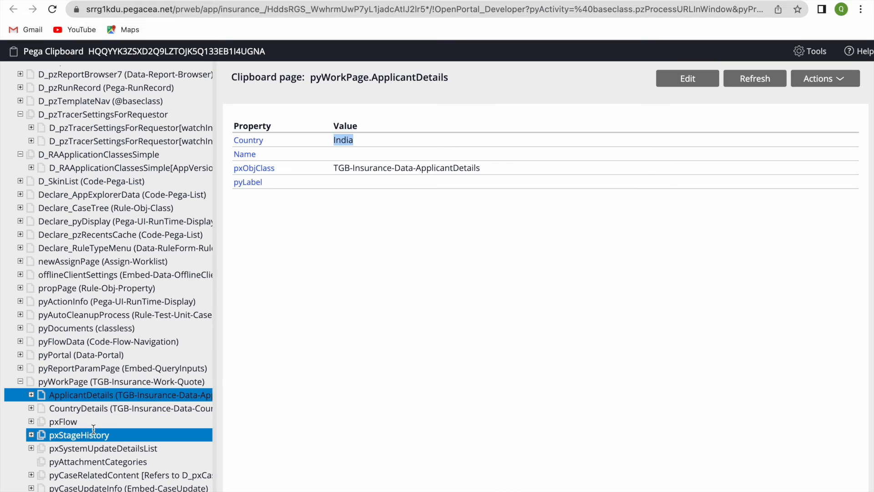
scroll(41, 410, down, 2)
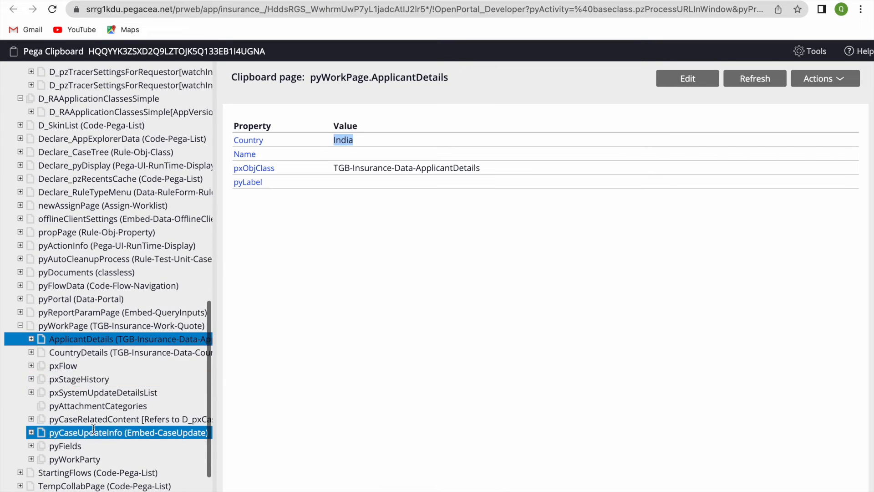
click(76, 355)
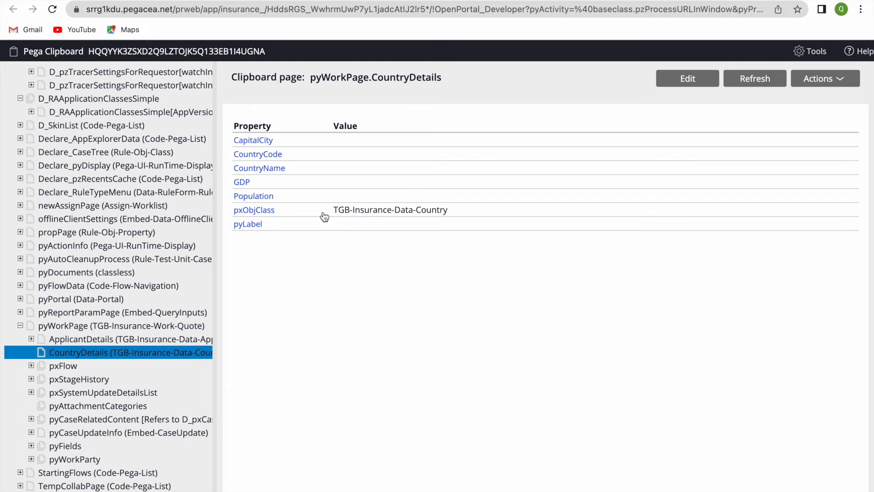
Return to Dev Studio, resave the Country property and review its data page and CountryName display settings.
key(ctrl+shift+Tab)
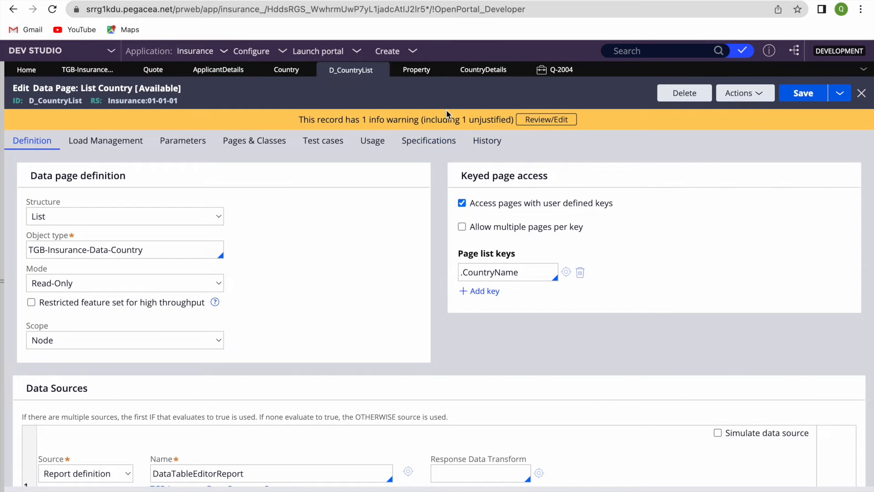
click(420, 70)
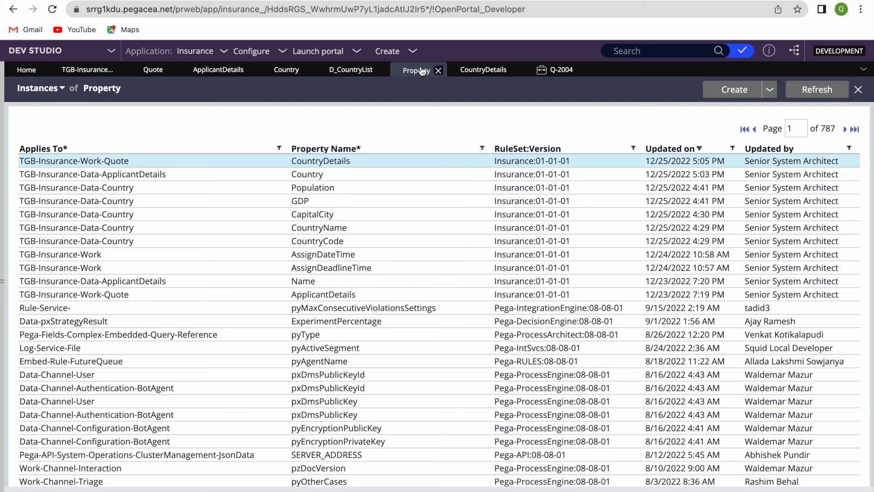
click(288, 71)
click(804, 86)
scroll(422, 341, down, 1)
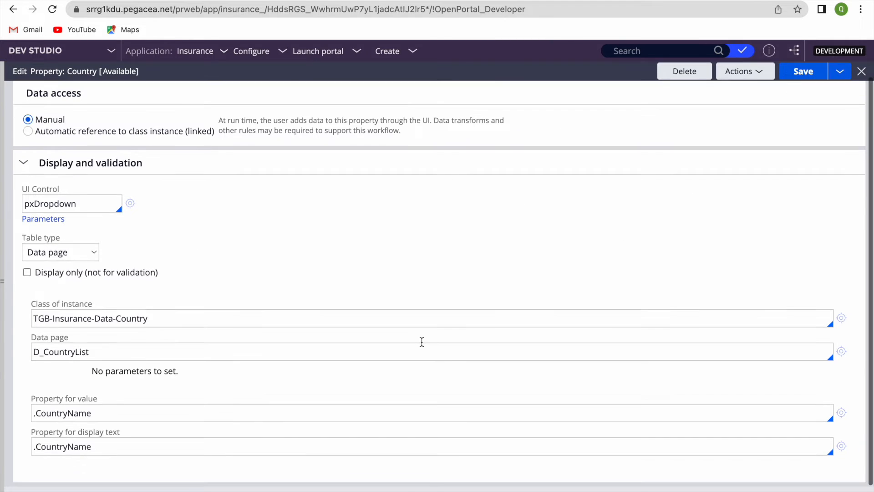
scroll(422, 342, up, 1)
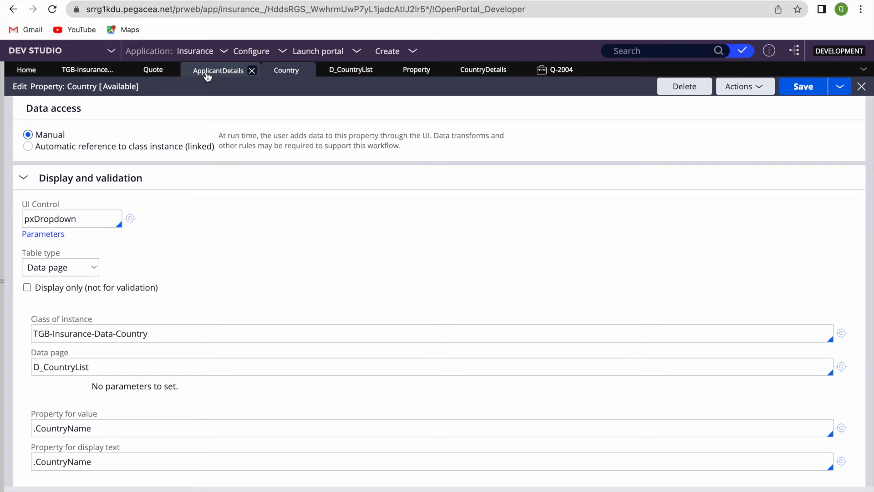
Review and resave the CountryDetails property of TGB-Insurance-Work-Quote, and return to the Q-2004 case.
click(484, 71)
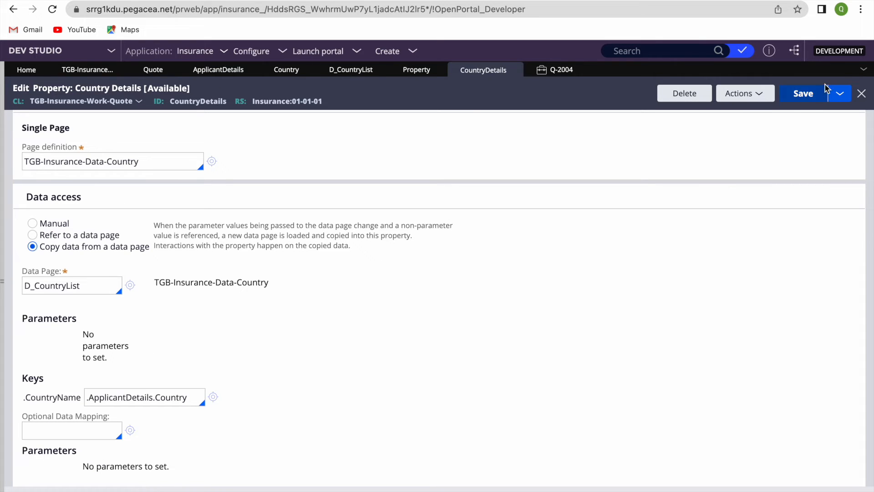
click(804, 93)
scroll(684, 297, down, 1)
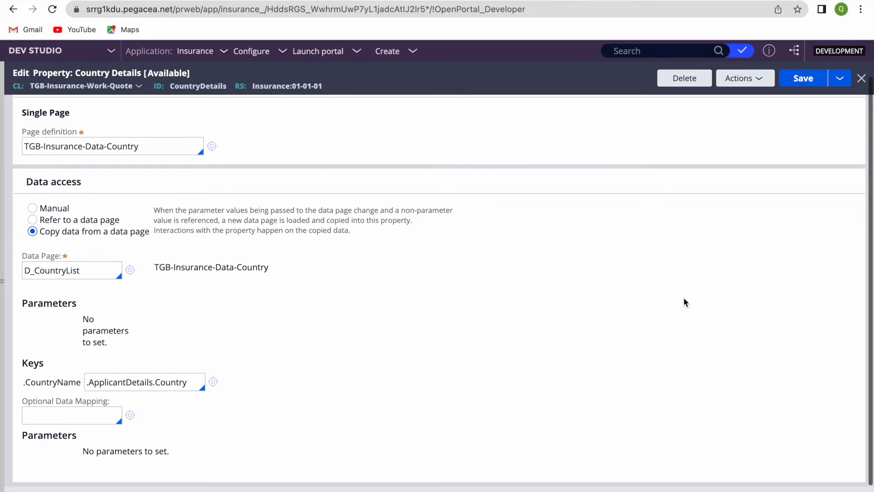
scroll(430, 256, up, 2)
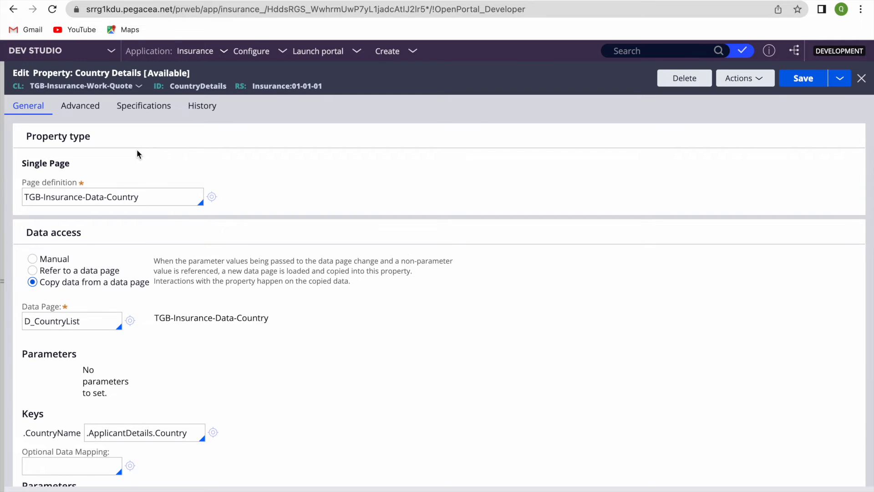
click(803, 94)
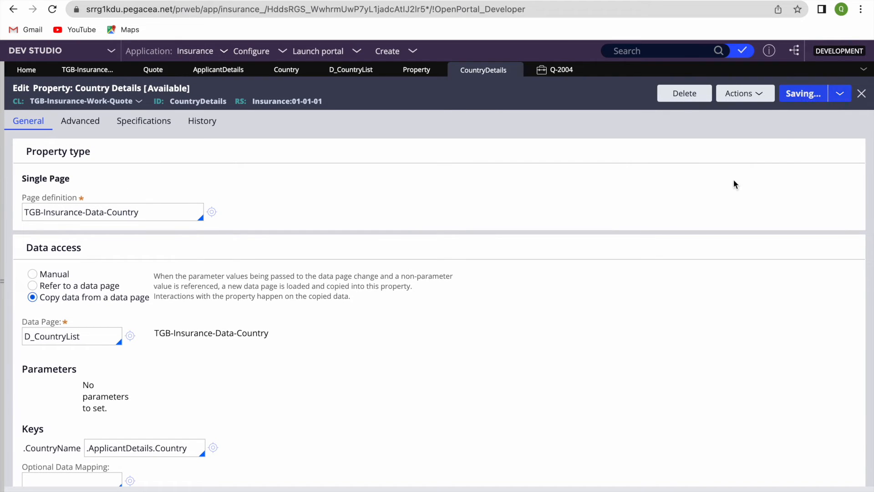
click(556, 72)
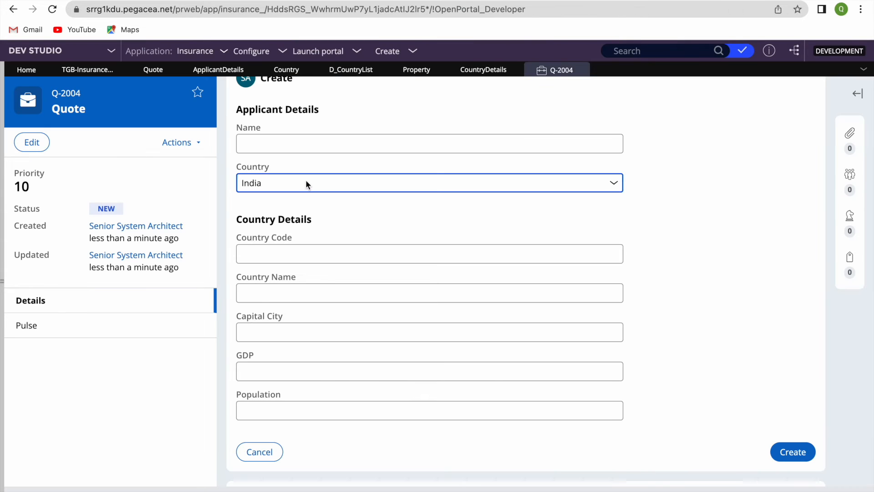
Change the Country selection in the Q-2004 case, stop the trace in Tracer and search its events for "country".
click(305, 180)
click(267, 172)
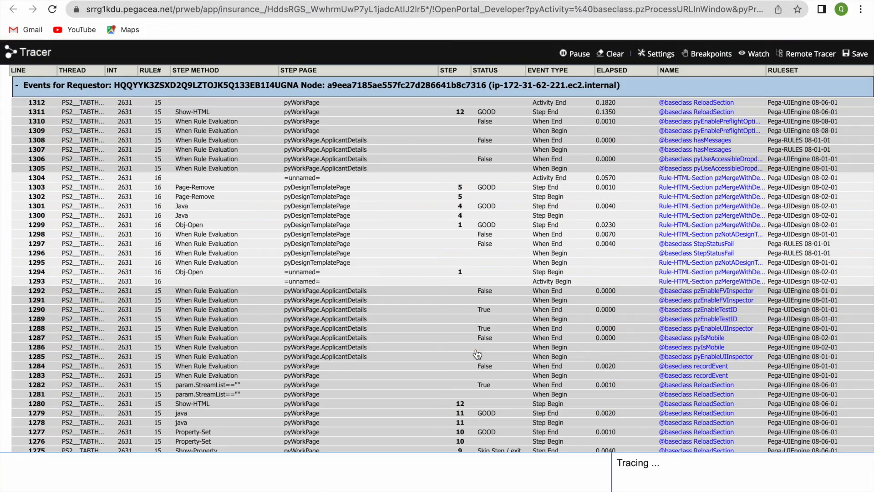
click(577, 53)
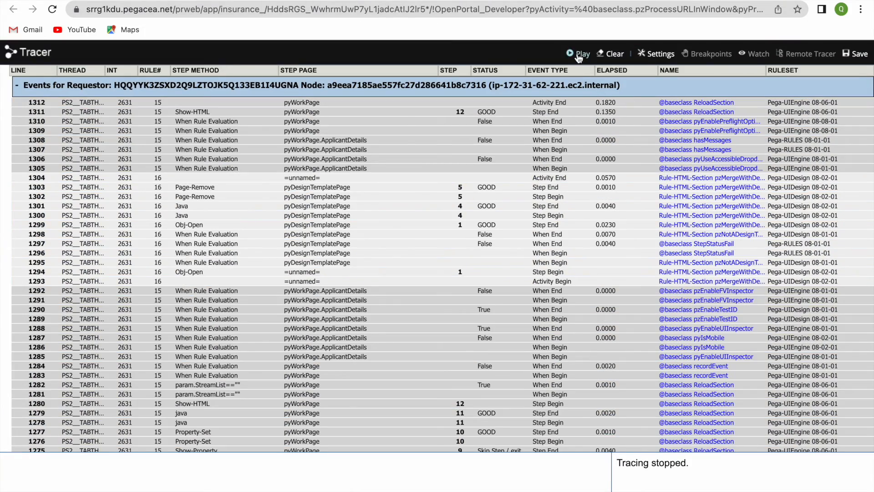
scroll(491, 299, down, 20)
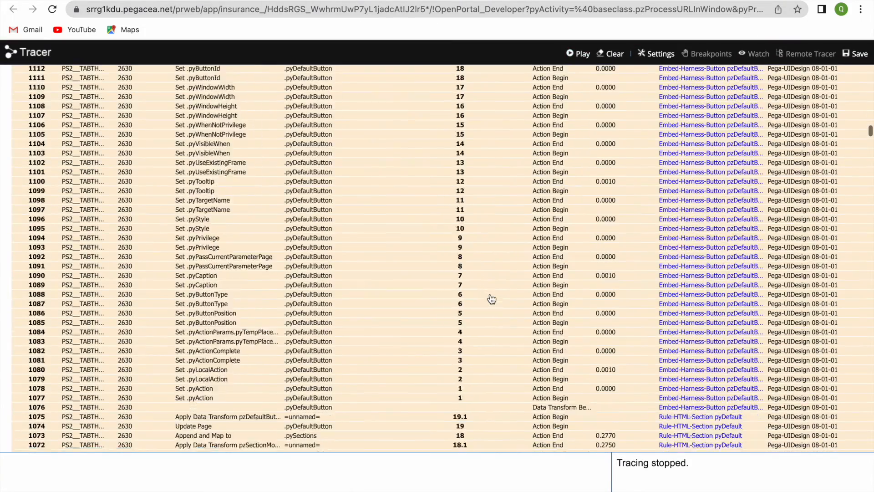
scroll(491, 298, down, 8)
key(ctrl+f)
text(coy)
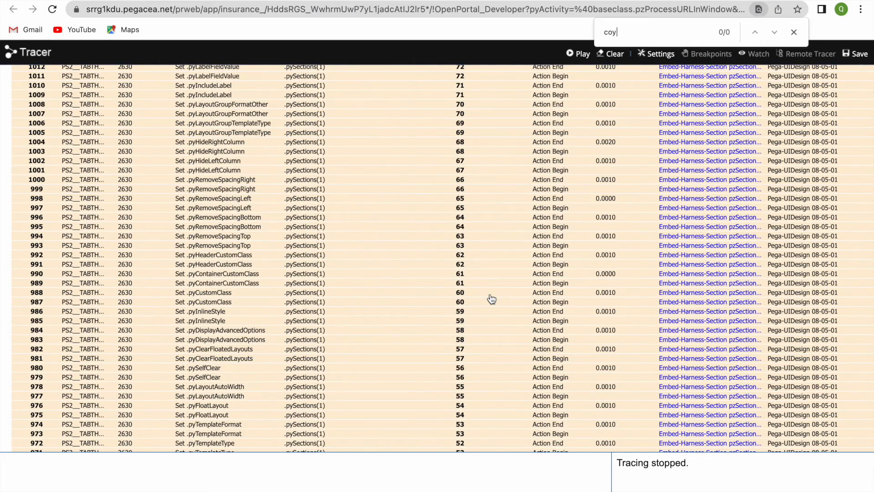
key(BackSpace)
text(untry)
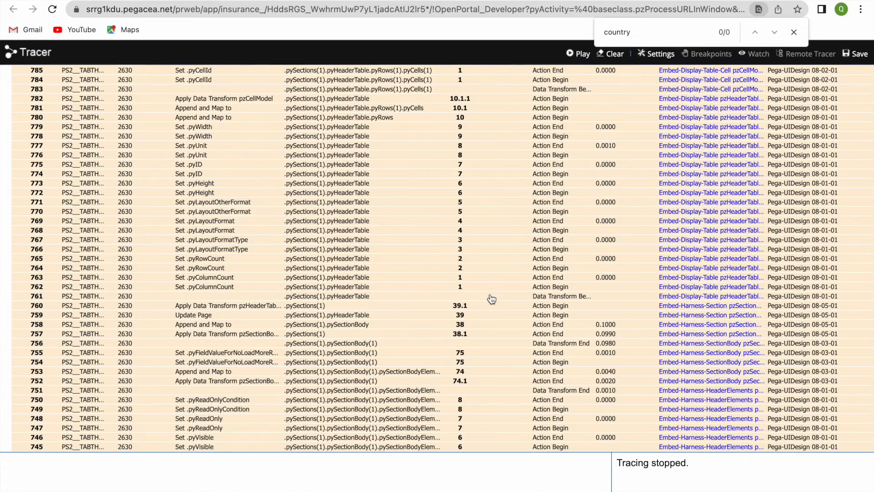
key(BackSpace)
text(y)
Switch to the Q-2006 quote in the user portal and set its Country to India.
mouse_move(601, 1)
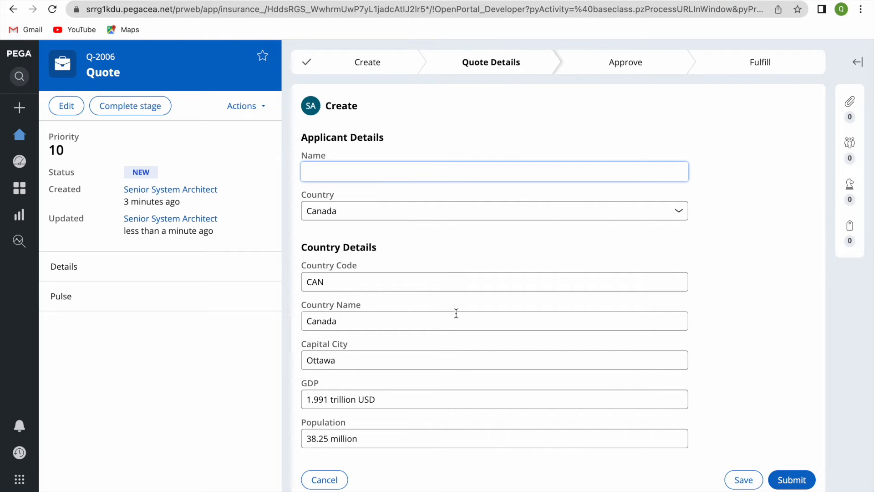
click(368, 209)
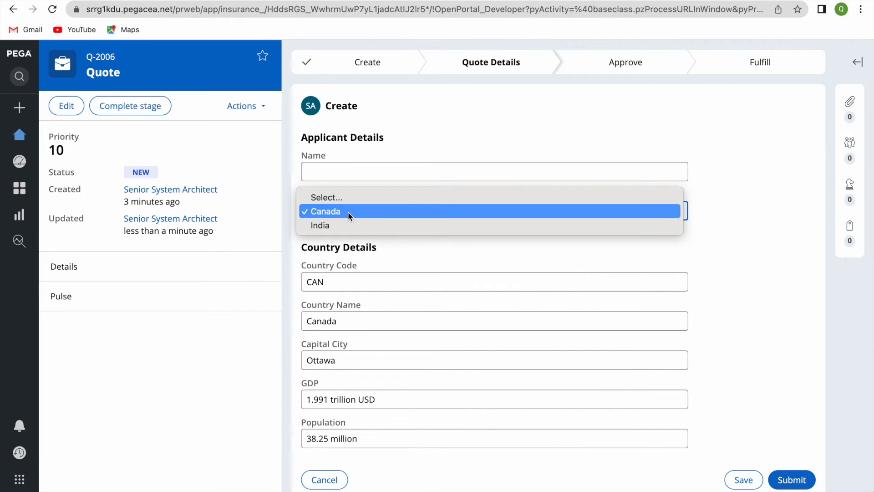
click(320, 227)
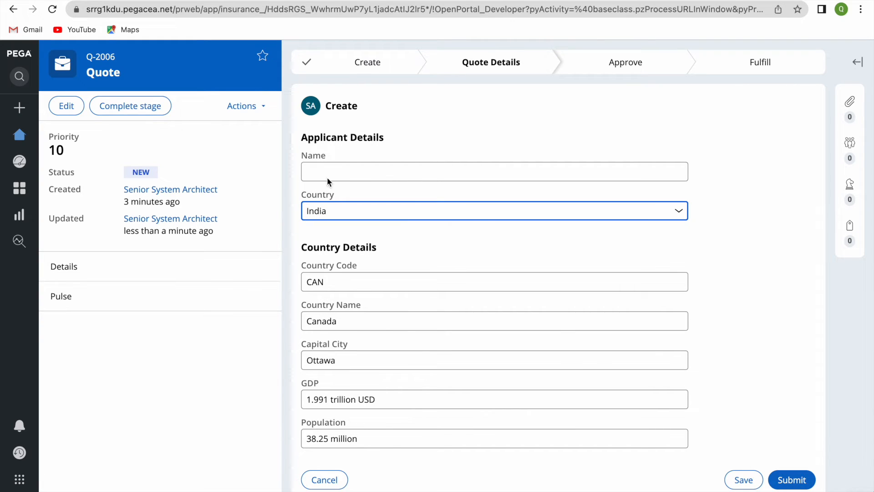
Review the Refresh-This section action on the Country dropdown in the ApplicantDetails section in Dev Studio, without changing it.
click(224, 0)
double_click(143, 254)
click(384, 191)
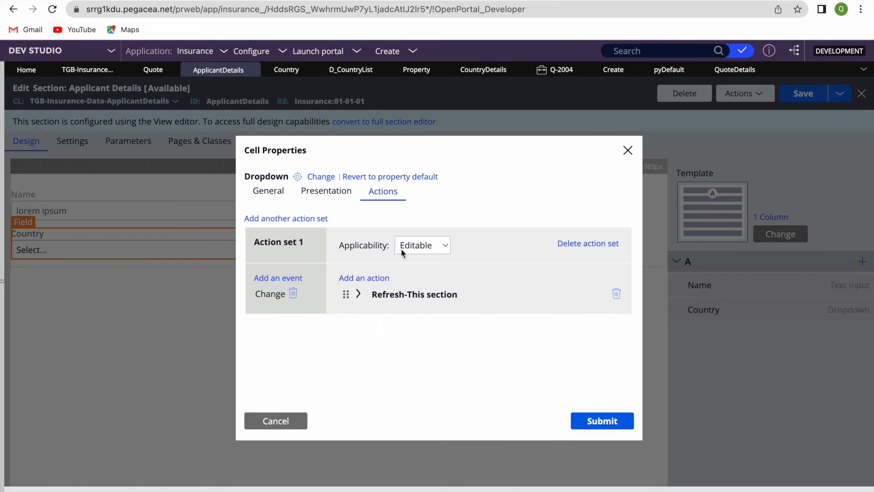
click(358, 294)
scroll(411, 372, down, 2)
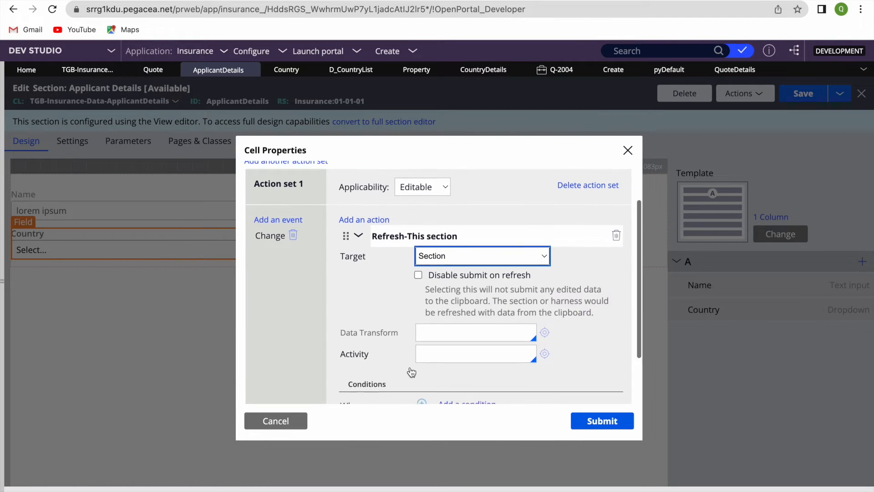
click(363, 228)
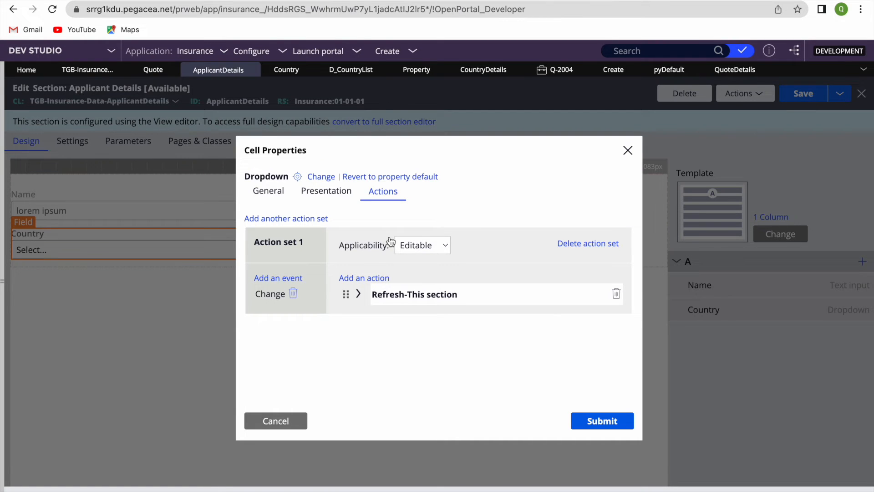
click(267, 423)
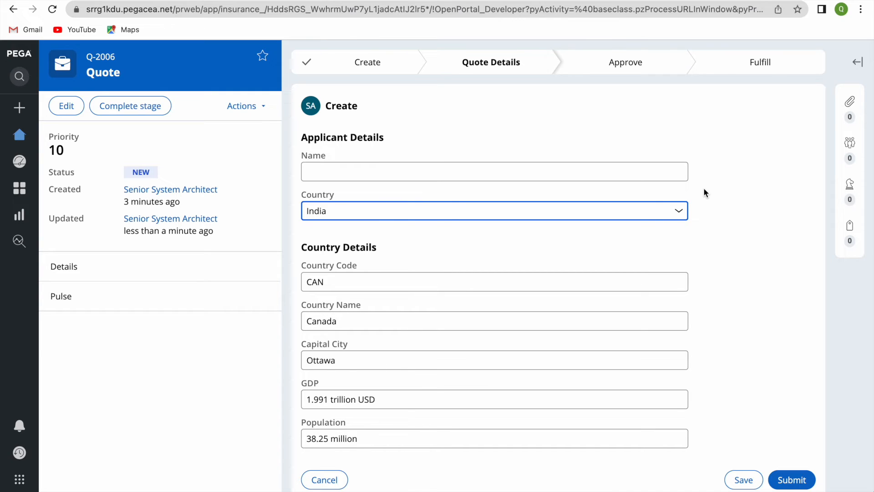
Switch the Q-2006 Country to Canada and back to India, and inspect ApplicantDetails under pyWorkPage in the Pega Clipboard.
click(409, 214)
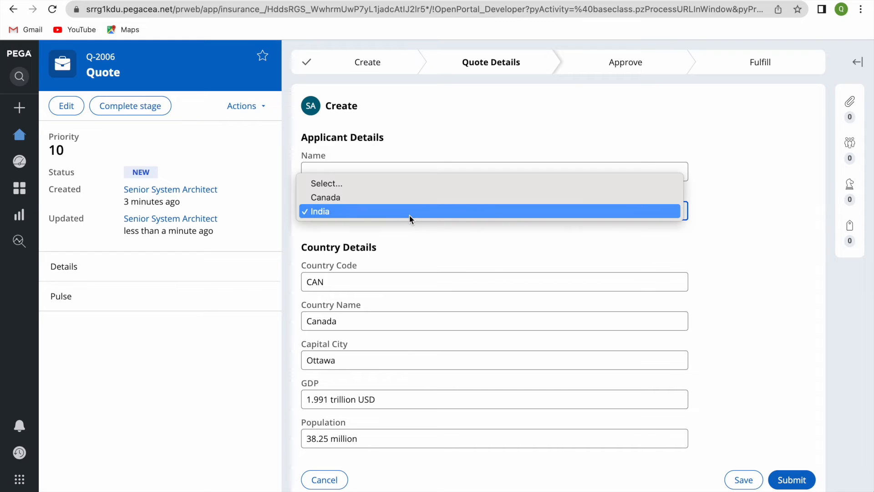
click(361, 195)
click(351, 211)
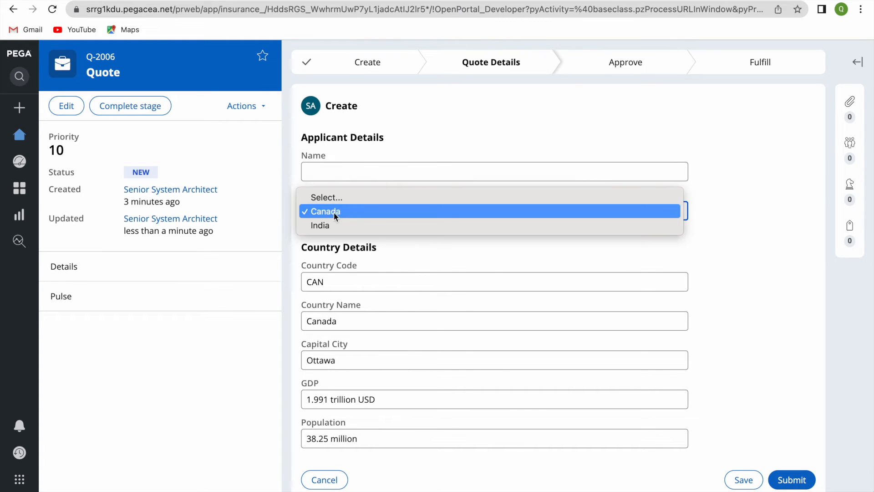
click(327, 225)
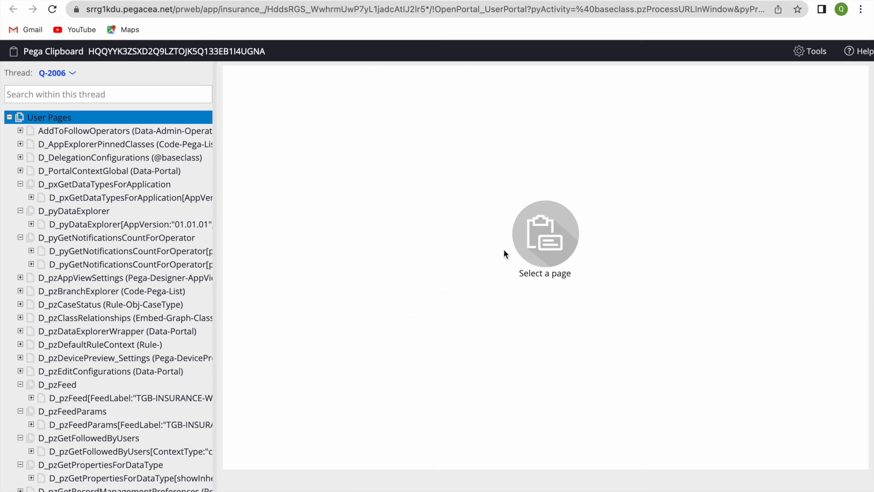
scroll(20, 436, down, 10)
click(20, 435)
click(68, 449)
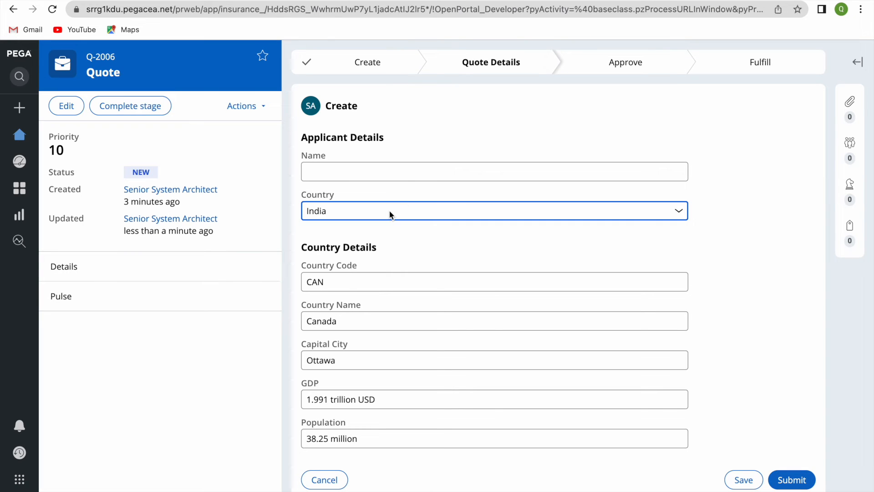
Change the Q-2006 Country to Canada and then India, refreshing the ApplicantDetails page in the Clipboard after each change.
click(383, 212)
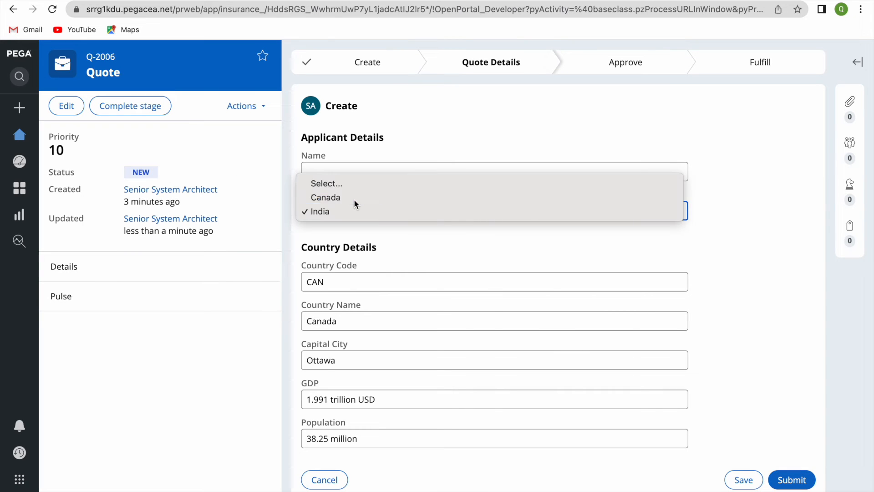
click(354, 199)
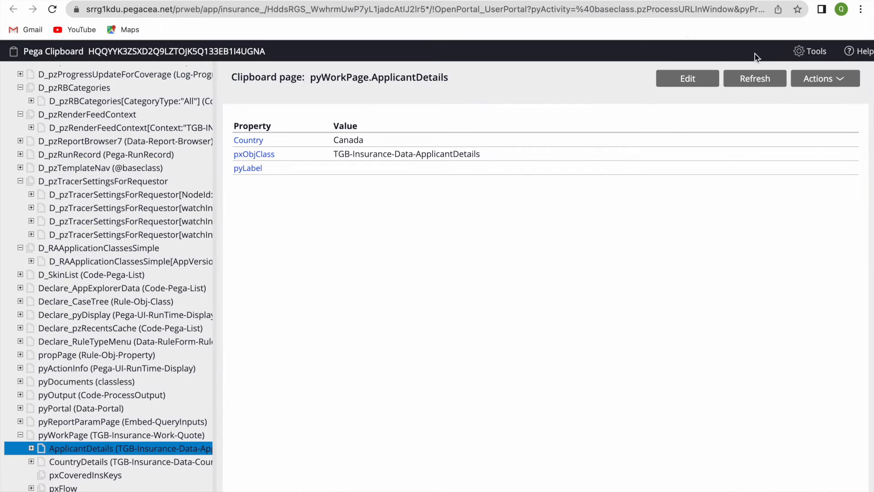
click(734, 82)
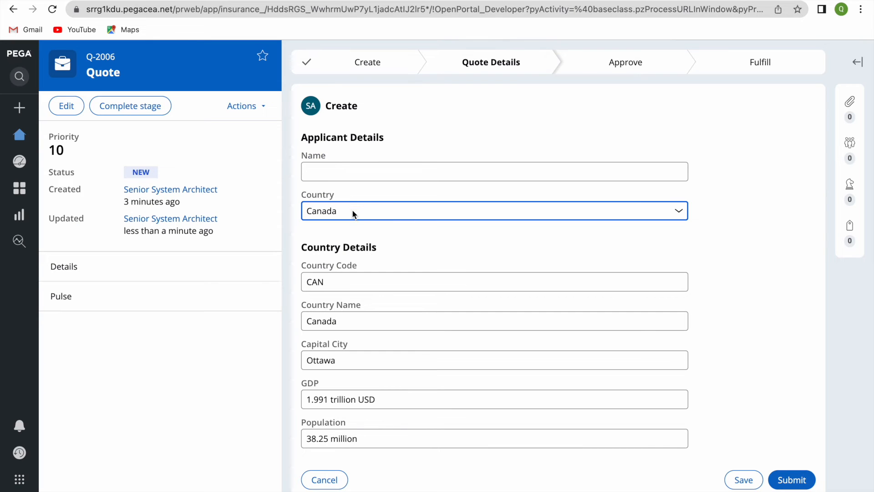
click(354, 214)
click(332, 224)
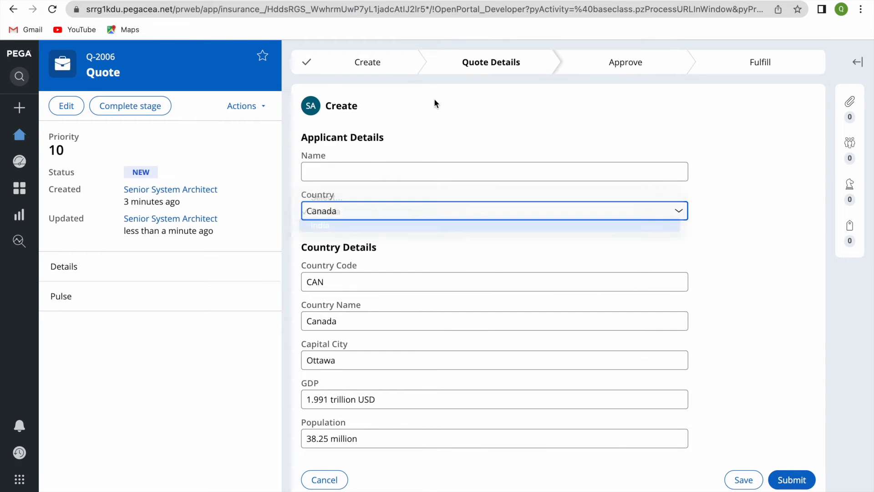
click(542, 1)
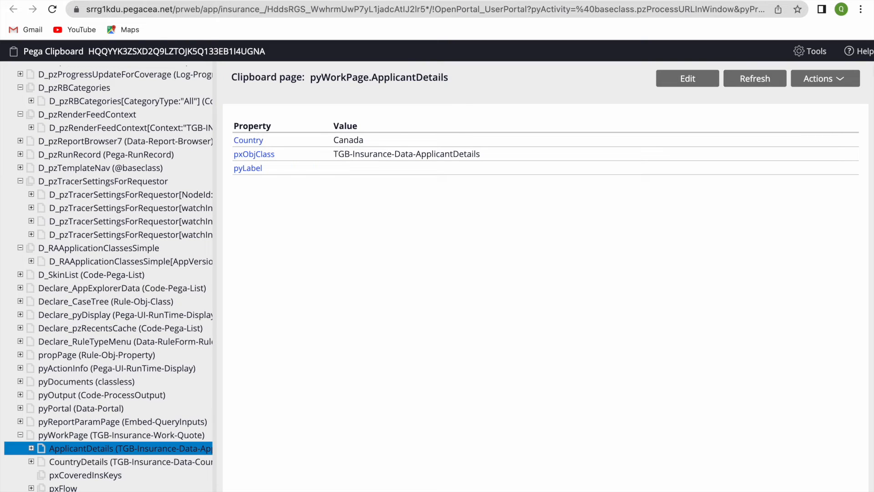
click(775, 81)
Recheck the Country dropdown's action set in the ApplicantDetails section in Dev Studio and close the open Property rule.
click(364, 2)
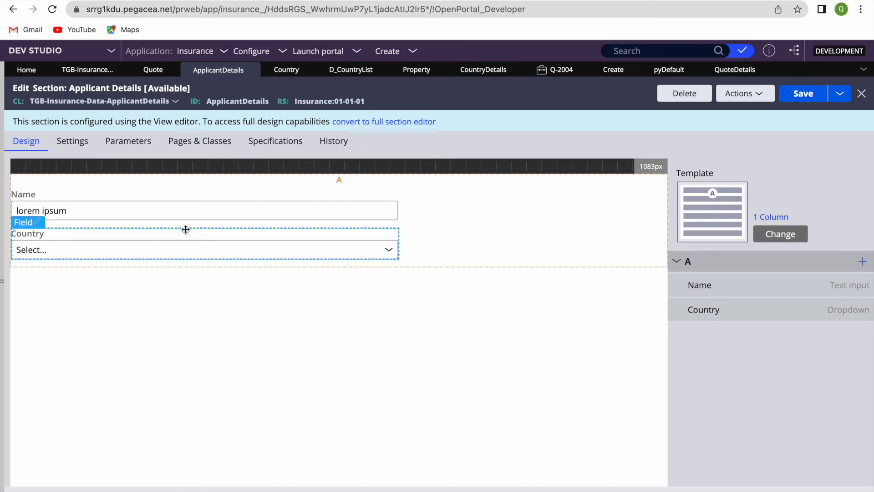
double_click(152, 245)
click(386, 193)
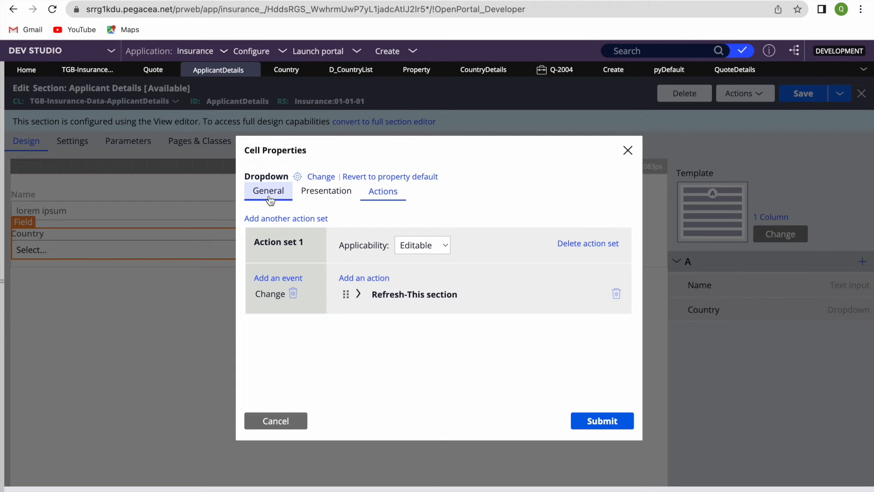
click(267, 420)
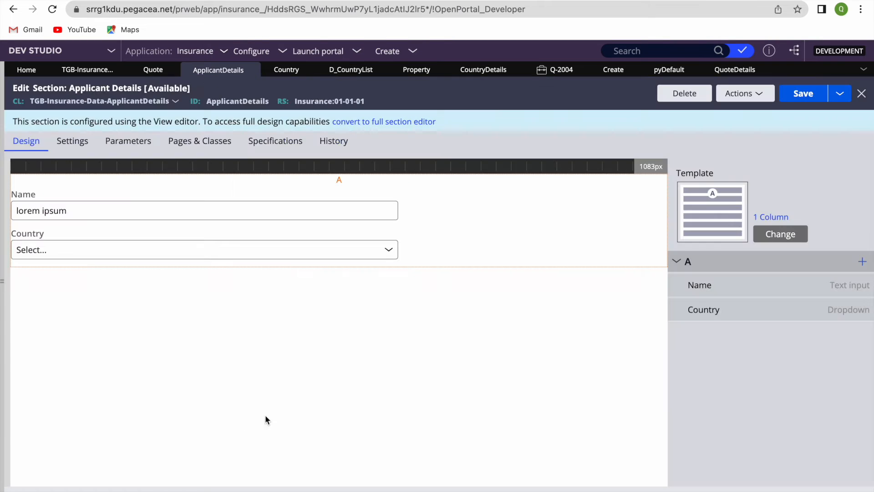
click(417, 71)
click(439, 69)
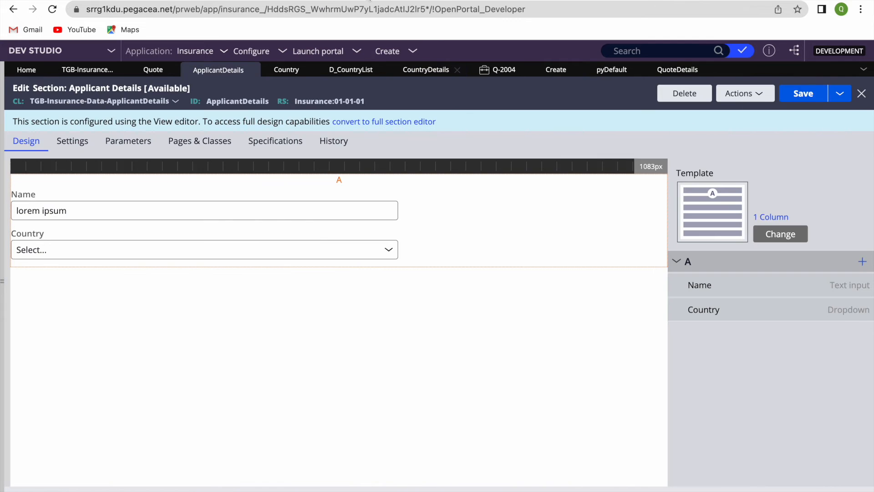
Return to Q-2006, set Country to Canada and back to India, and save the case.
click(355, 0)
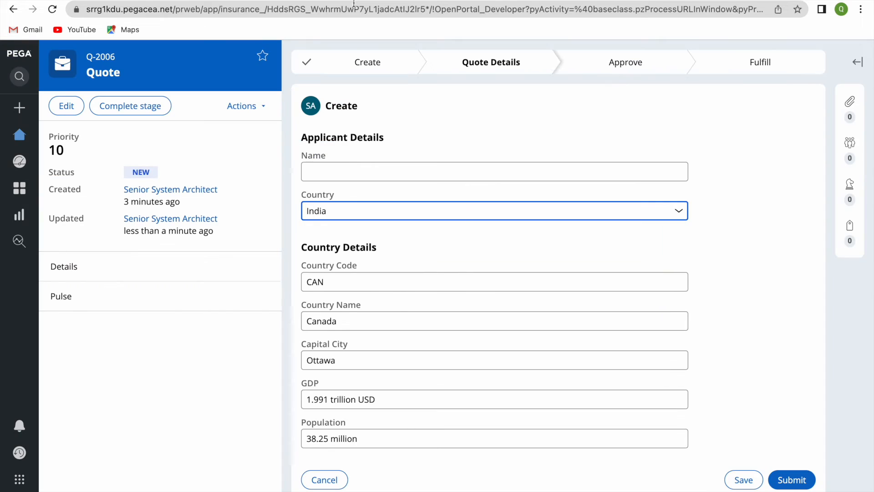
click(335, 211)
click(331, 198)
mouse_move(497, 491)
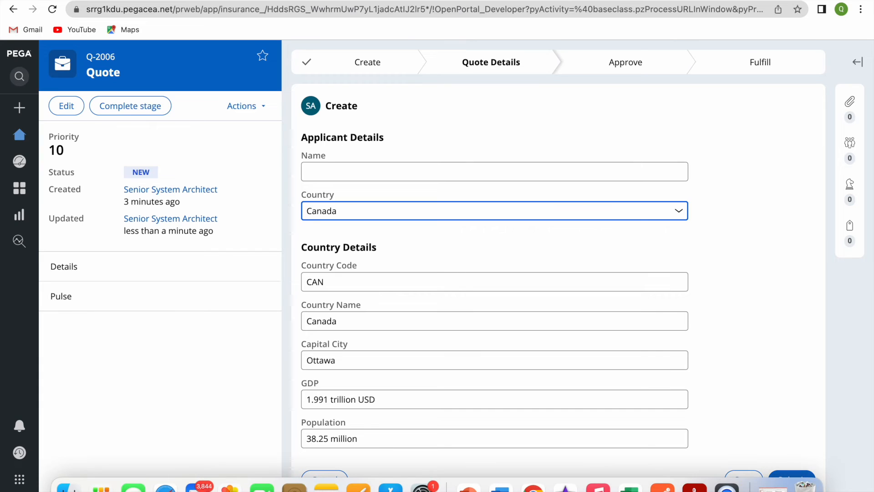
click(454, 218)
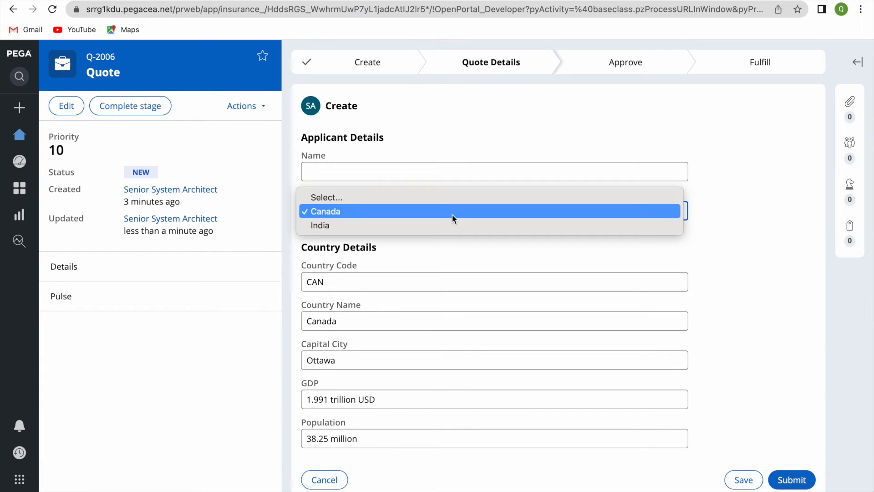
click(357, 225)
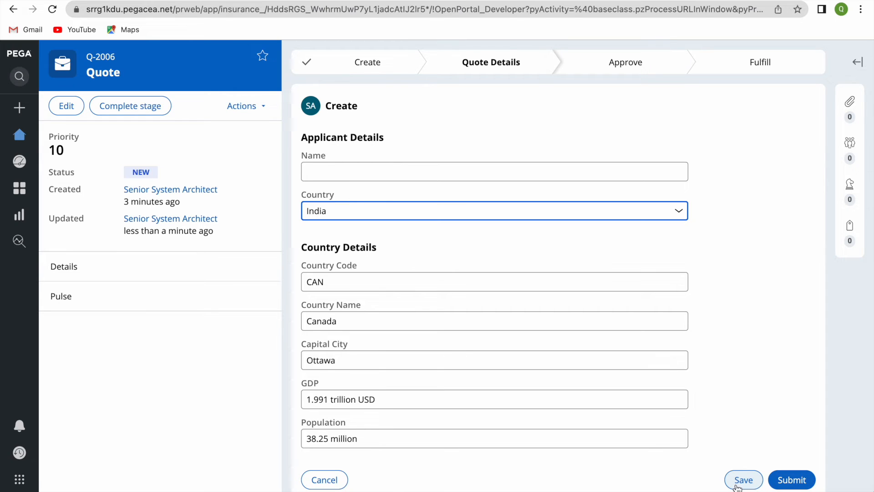
click(737, 486)
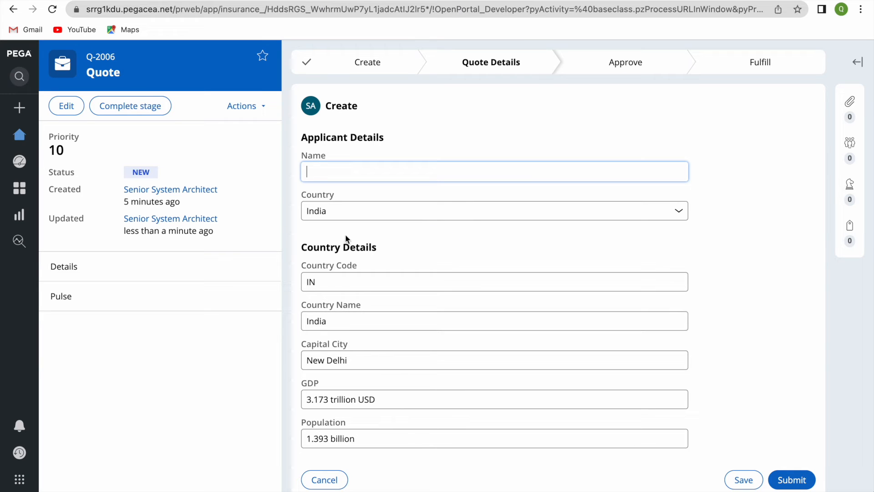
Set the Q-2006 Country to Canada and check the refreshed Country value of ApplicantDetails in the Clipboard.
click(341, 212)
click(324, 198)
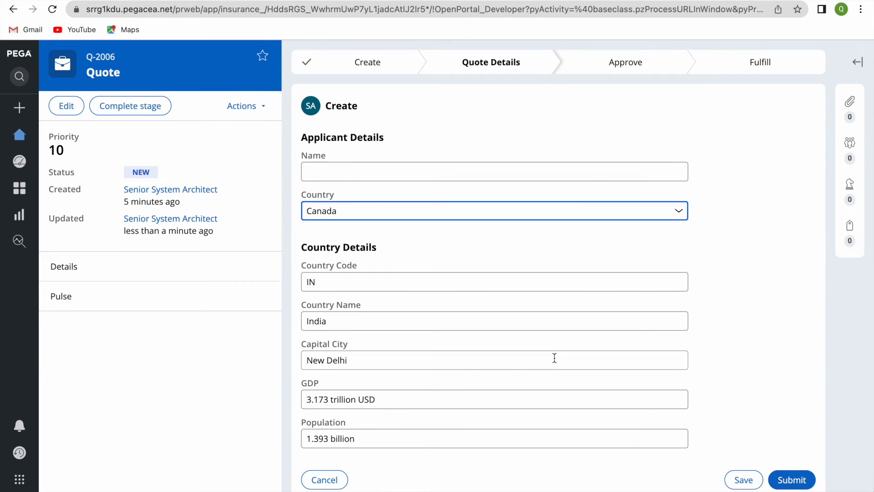
key(alt+Tab)
click(755, 81)
double_click(342, 142)
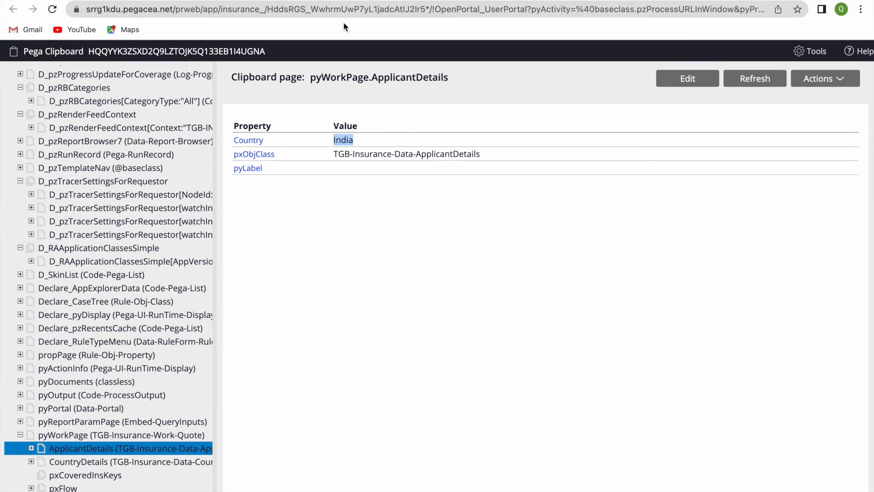
Return to the Q-2006 quote, set its Country to India and save the case.
key(alt+Tab)
click(376, 210)
click(332, 226)
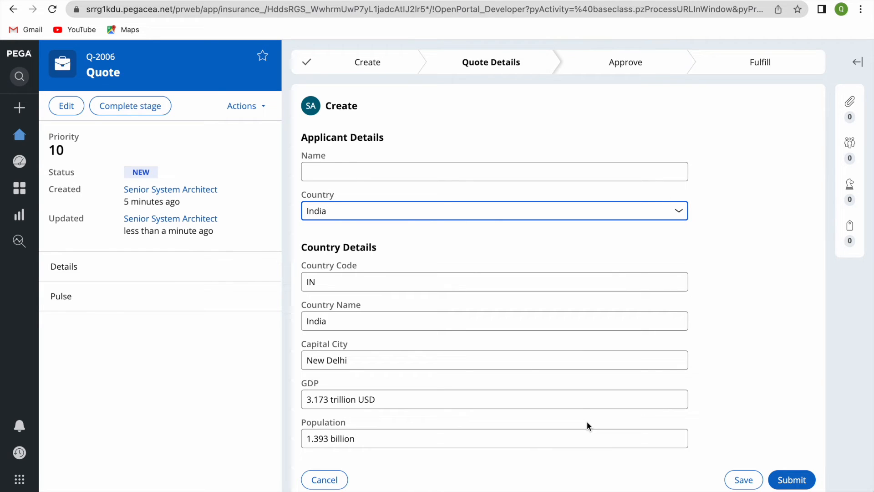
click(743, 479)
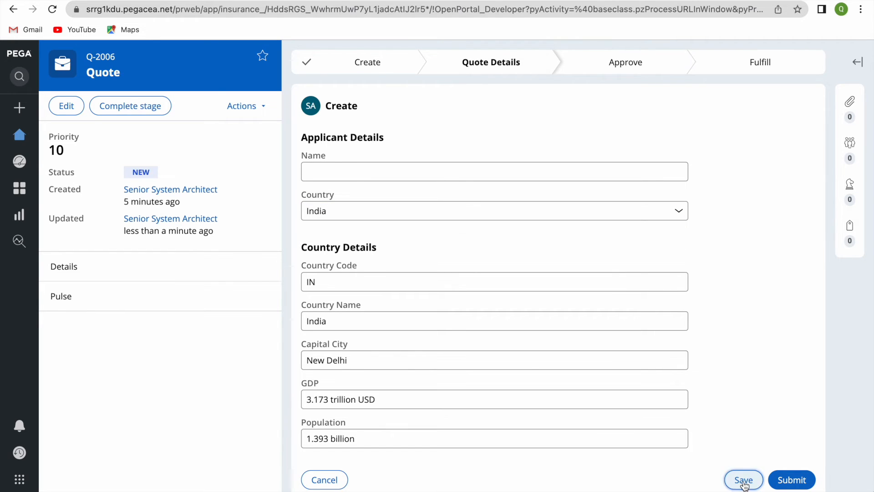
Set the Country of the Q-2006 quote to Canada and save the case.
click(372, 215)
click(345, 198)
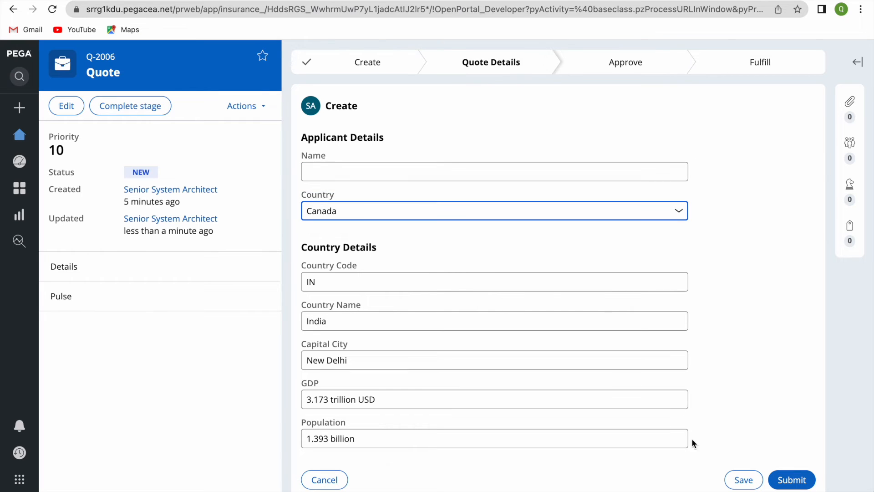
click(744, 479)
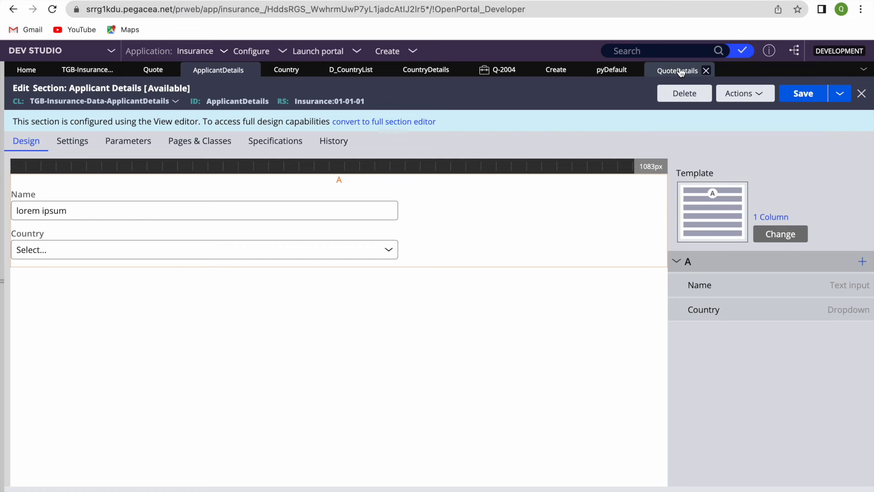
Open the TGB-Insurance-Data-Country class from the Country data type in Dev Studio, check its key definition, and close the class.
click(92, 73)
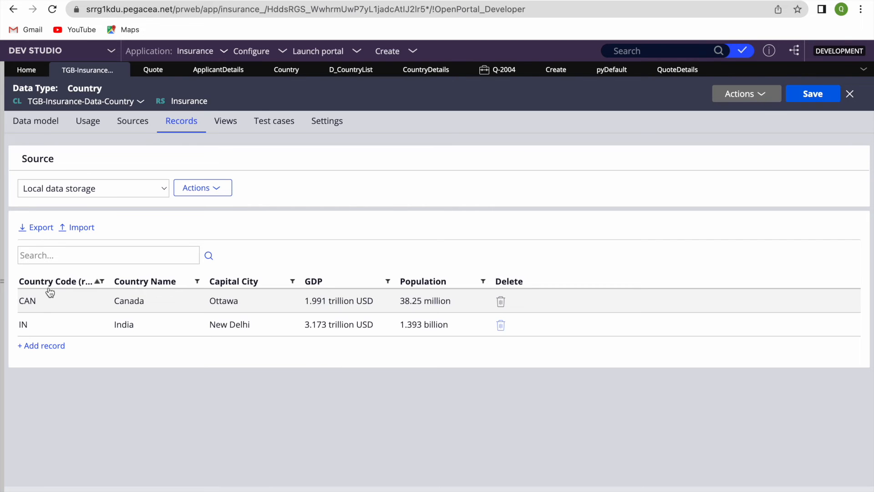
click(138, 102)
click(72, 131)
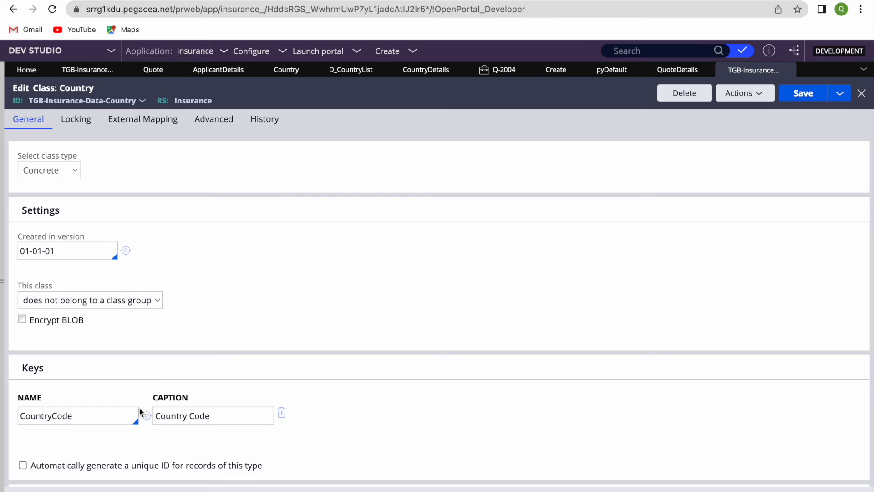
scroll(139, 407, down, 3)
double_click(54, 289)
scroll(669, 172, up, 4)
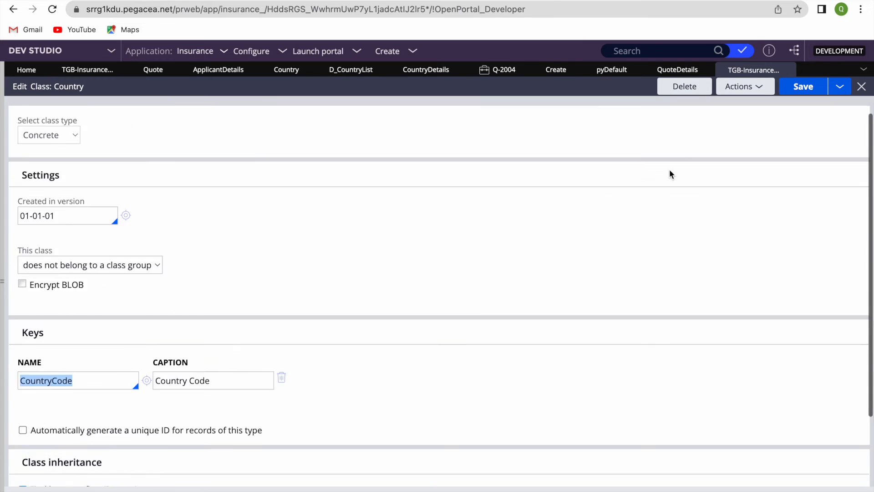
click(788, 70)
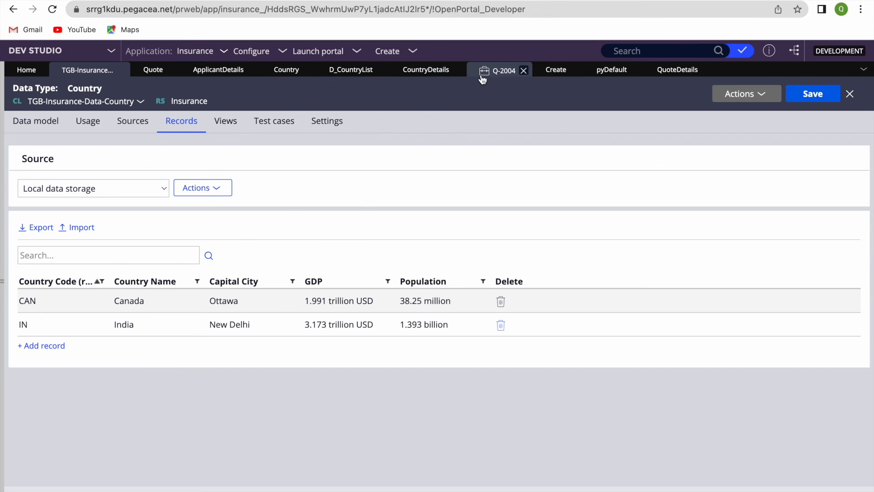
Close the Country property rule and open the Country dropdown's list source settings in the ApplicantDetails section.
click(290, 70)
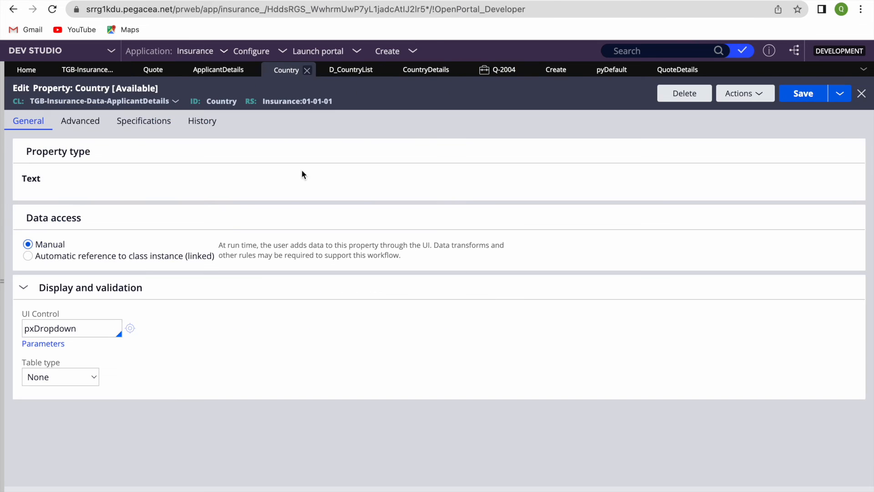
click(307, 70)
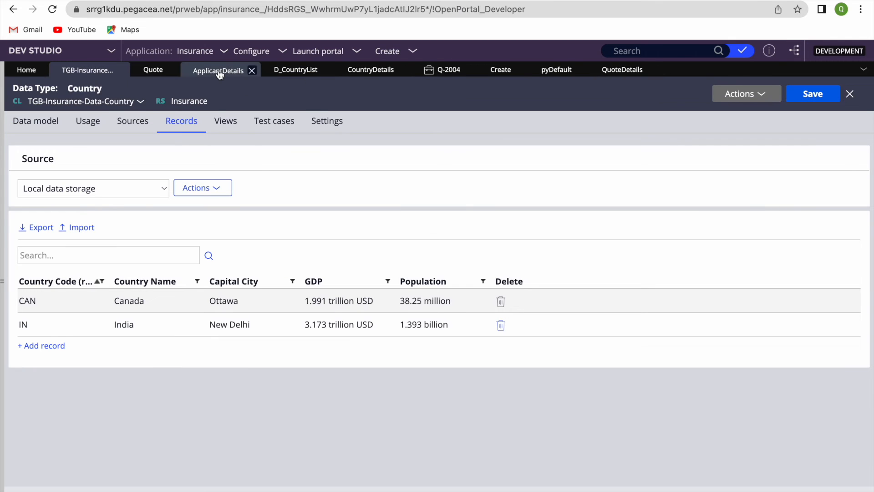
click(218, 70)
double_click(109, 247)
scroll(255, 264, down, 5)
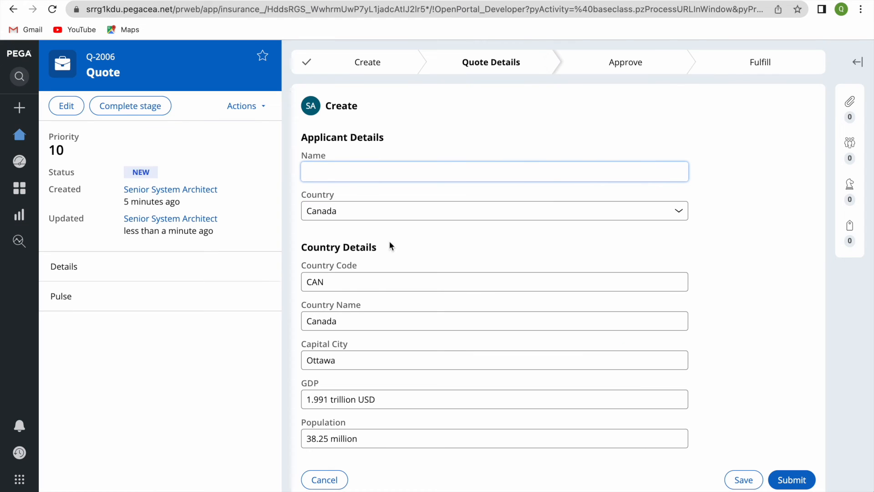
On the Q-2006 quote, change the Country to India, back to Canada, and again to India.
click(357, 211)
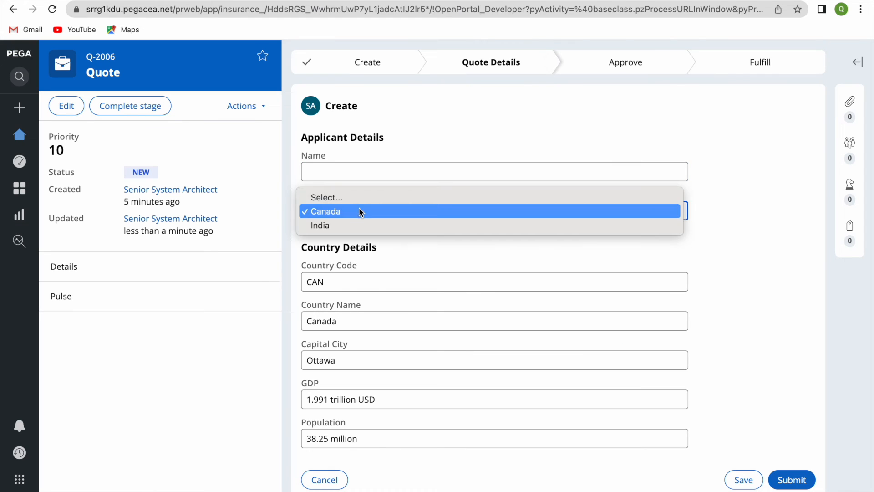
click(364, 250)
click(336, 213)
click(320, 226)
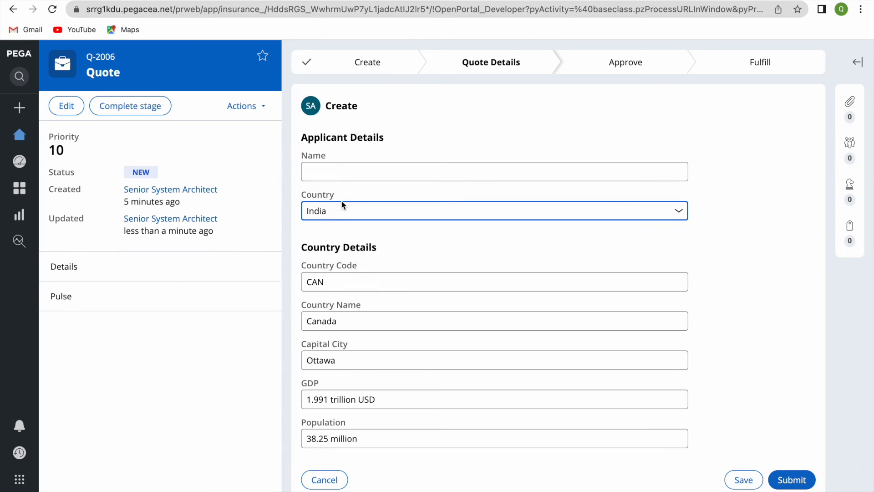
click(335, 209)
click(331, 197)
click(324, 216)
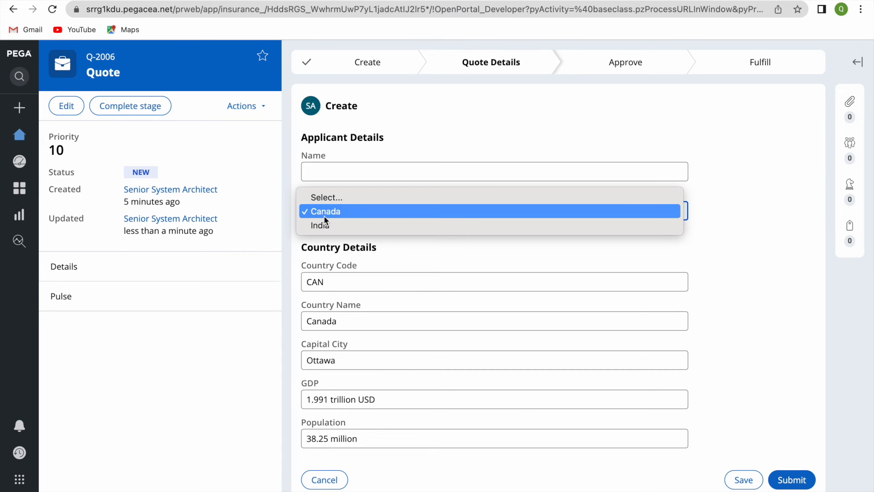
click(318, 226)
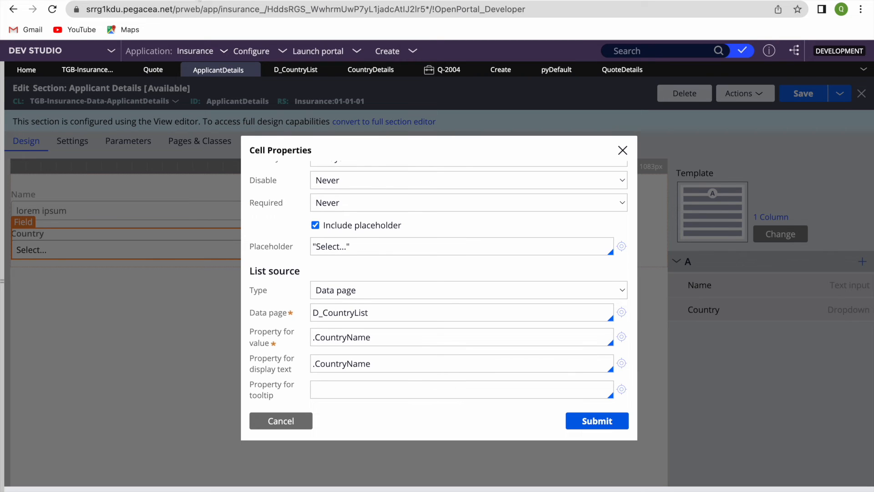
Review the keyed page access settings and the page list key of the D_CountryList data page in Dev Studio.
click(283, 71)
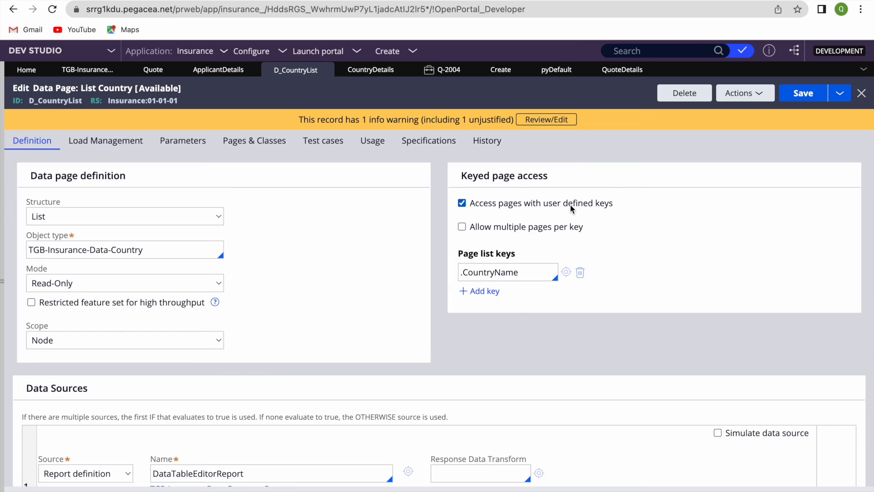
double_click(480, 272)
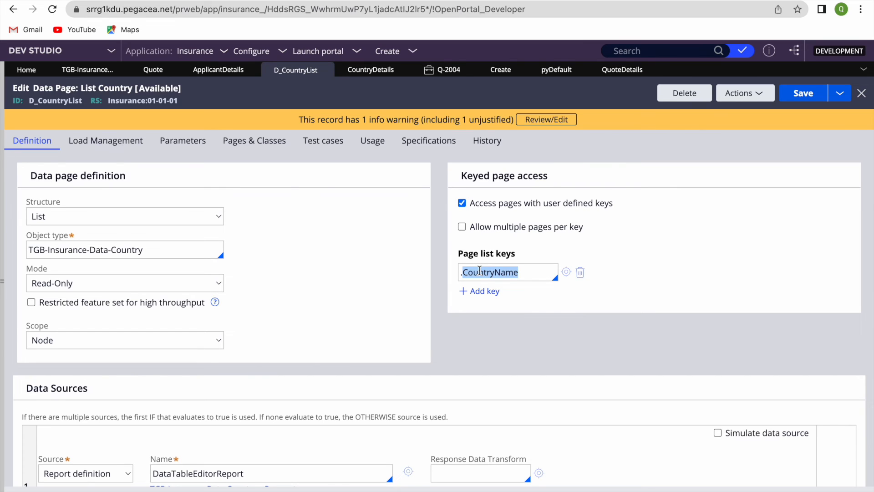
click(329, 246)
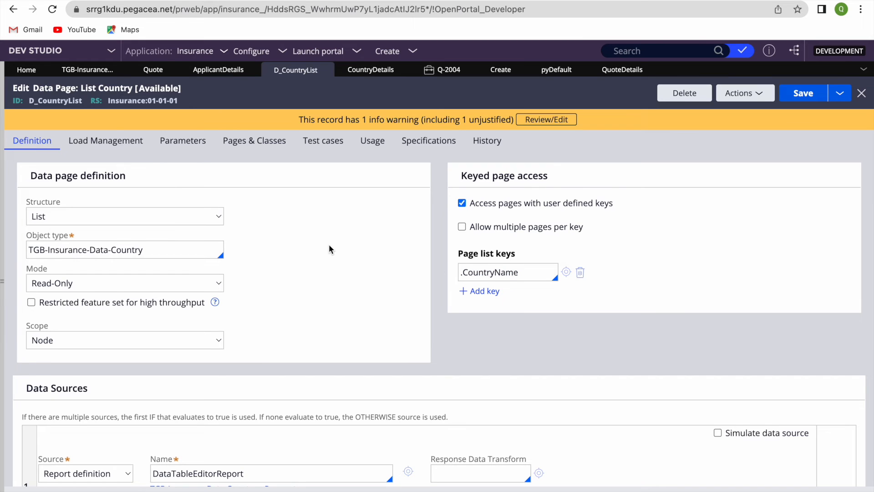
Open the cell properties of the Country Details section inside the Create section and check its page context and context value.
click(360, 73)
click(633, 70)
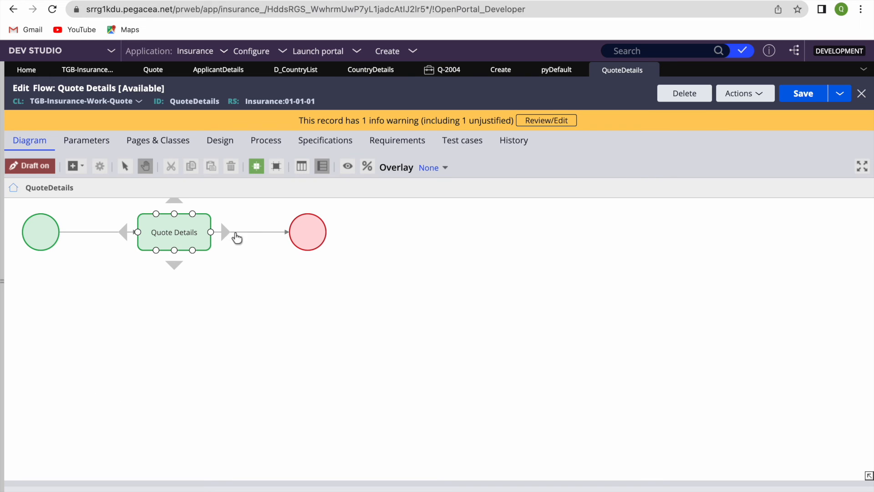
click(510, 70)
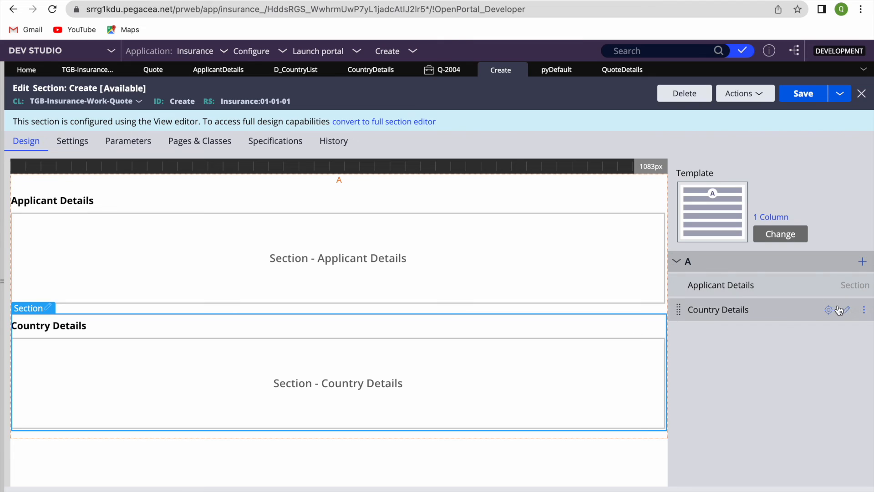
click(846, 309)
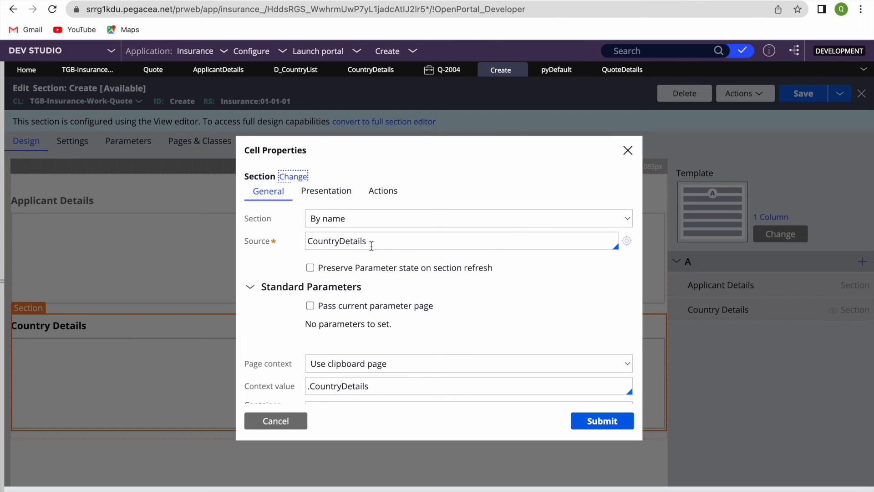
scroll(373, 341, down, 3)
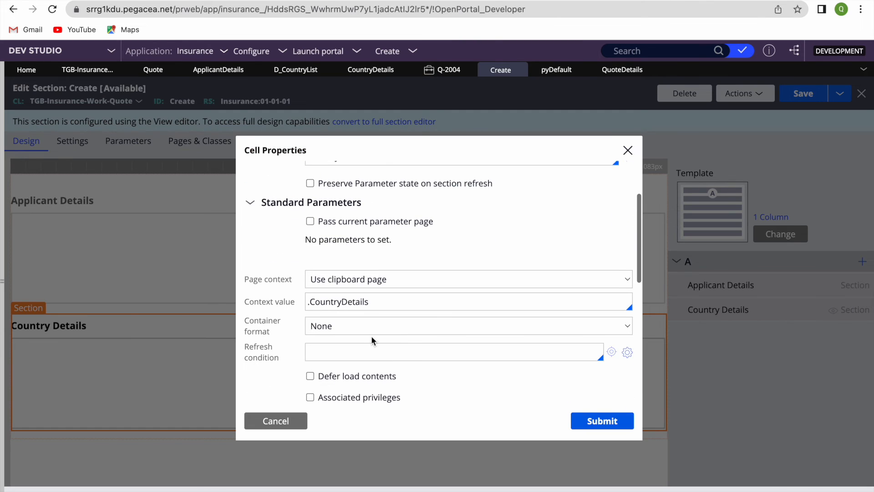
double_click(390, 295)
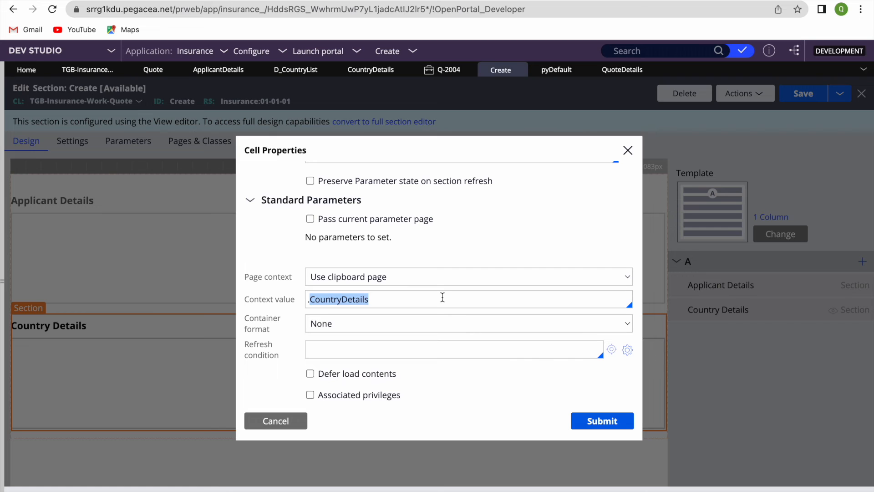
Examine the CountryDetails property's data access, checking its source data page and the reference mapped to the .CountryName key.
click(362, 71)
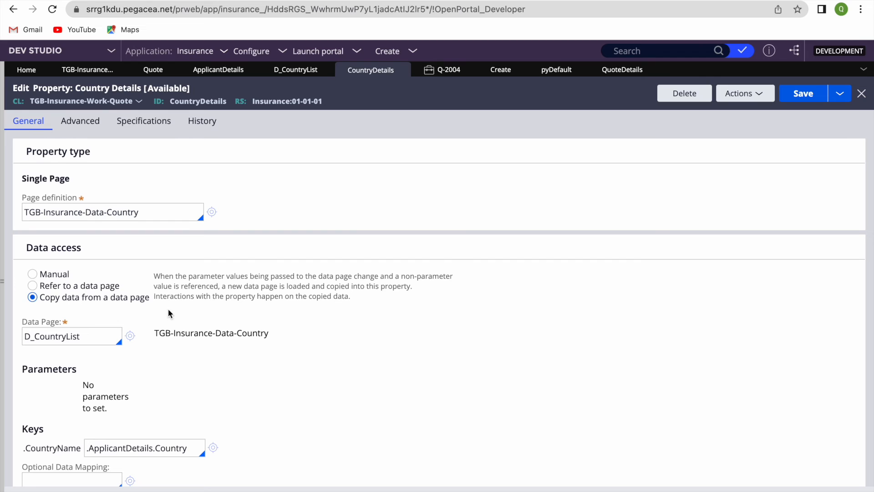
scroll(168, 309, down, 1)
double_click(50, 331)
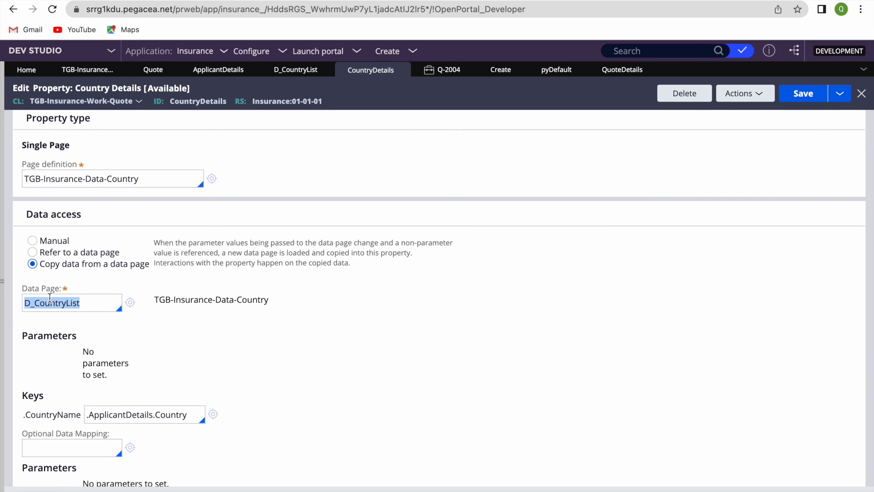
scroll(91, 328, down, 1)
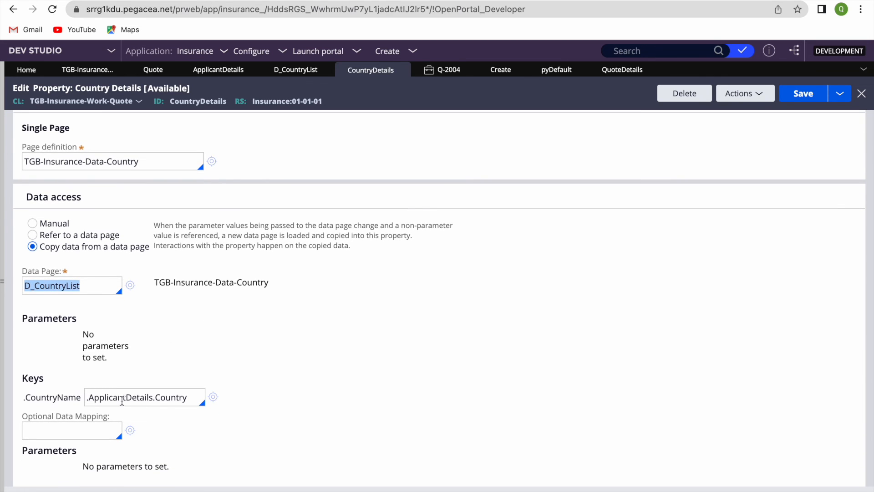
triple_click(154, 399)
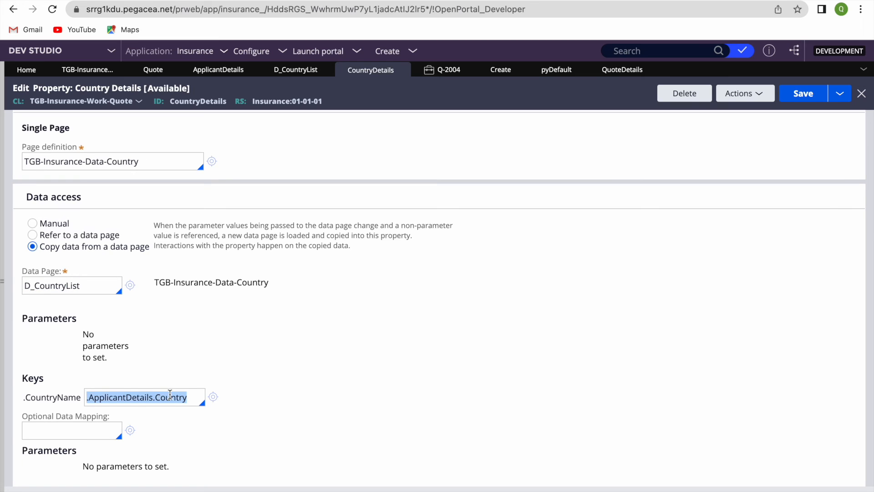
click(154, 400)
double_click(116, 394)
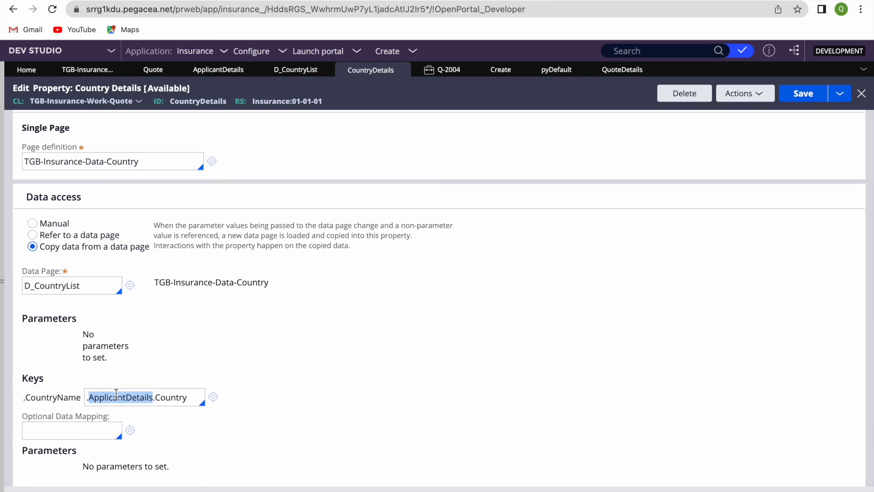
double_click(177, 396)
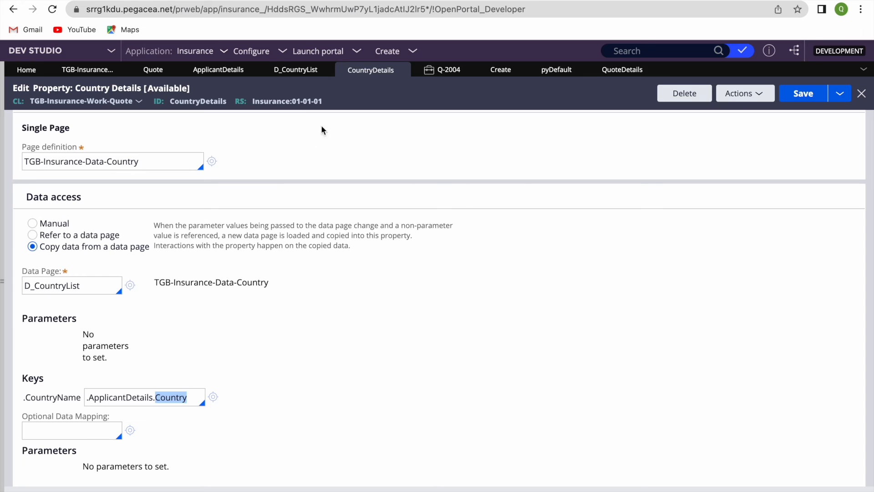
Run the D_CountryList data page with all instances flushed before execution, expand pxResults in the results, and return to the rule.
click(296, 70)
click(734, 96)
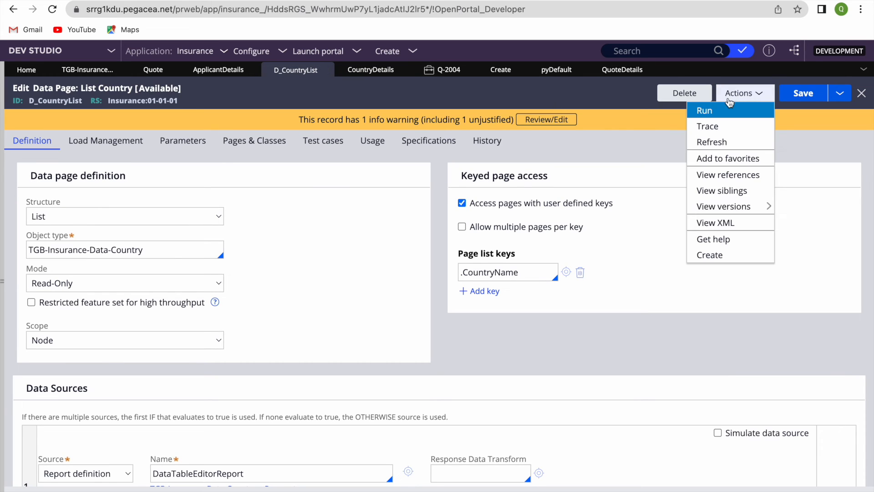
click(705, 110)
click(244, 135)
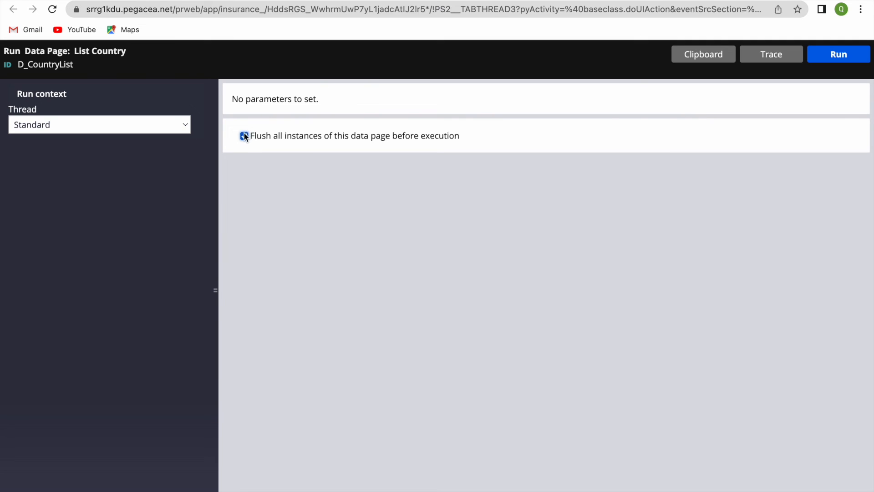
click(829, 57)
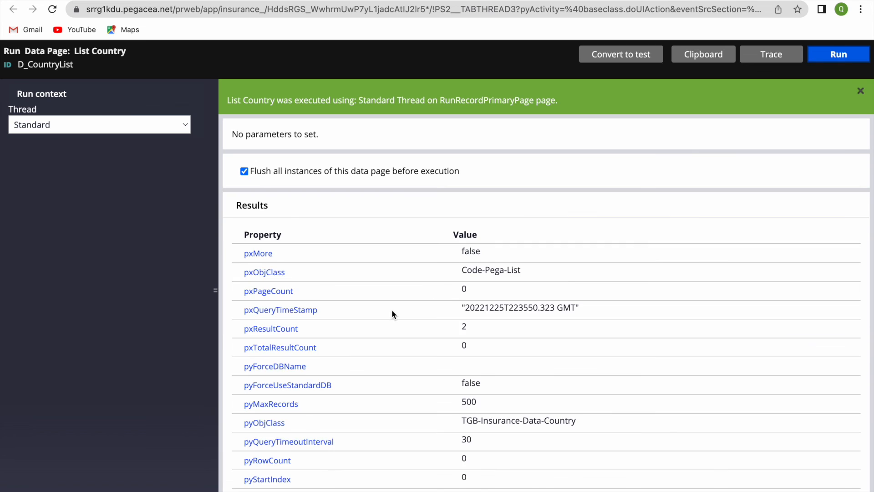
scroll(392, 315, down, 4)
click(237, 489)
scroll(319, 358, down, 1)
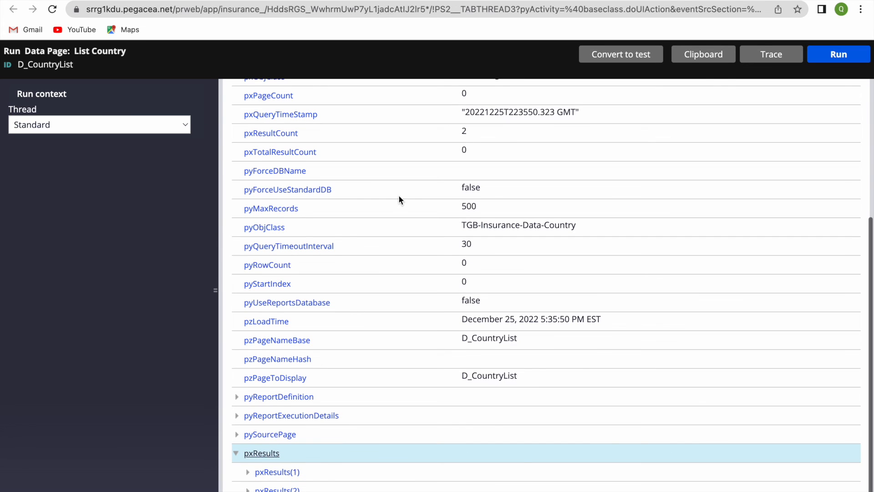
click(214, 0)
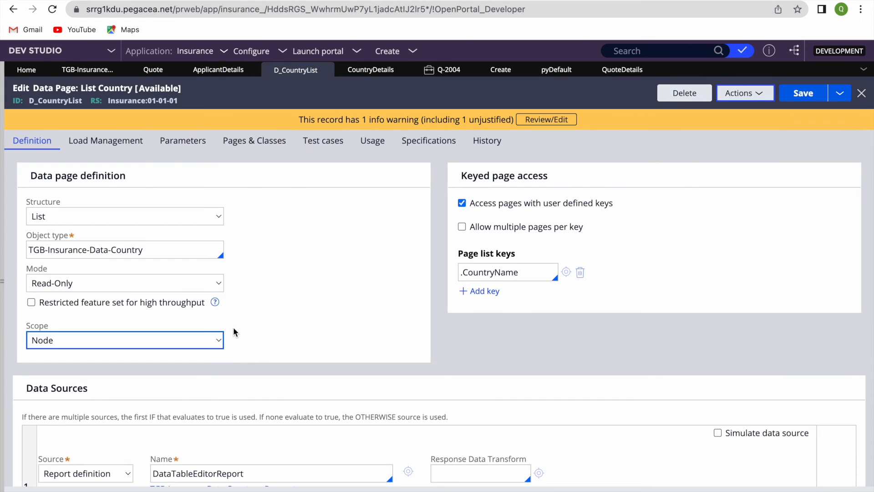
Compare the Country dropdown's list source in ApplicantDetails with the key mapping of the CountryDetails property.
click(218, 72)
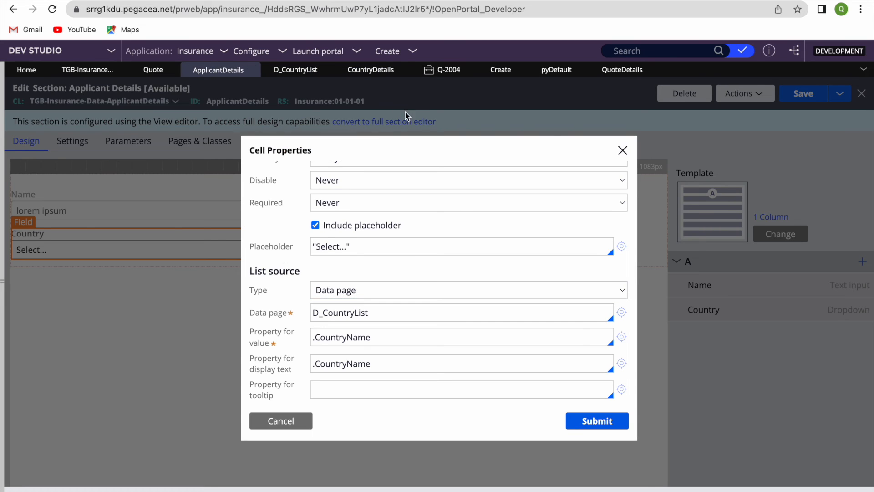
click(371, 69)
scroll(313, 303, down, 1)
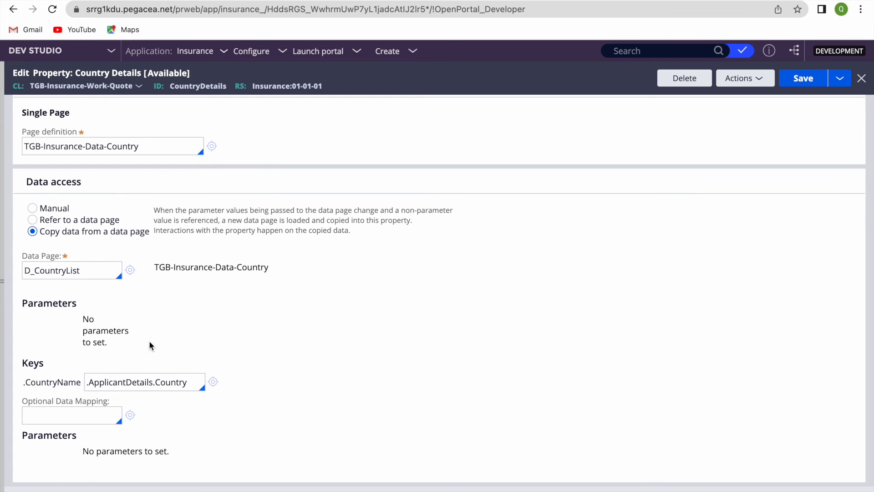
scroll(317, 240, up, 3)
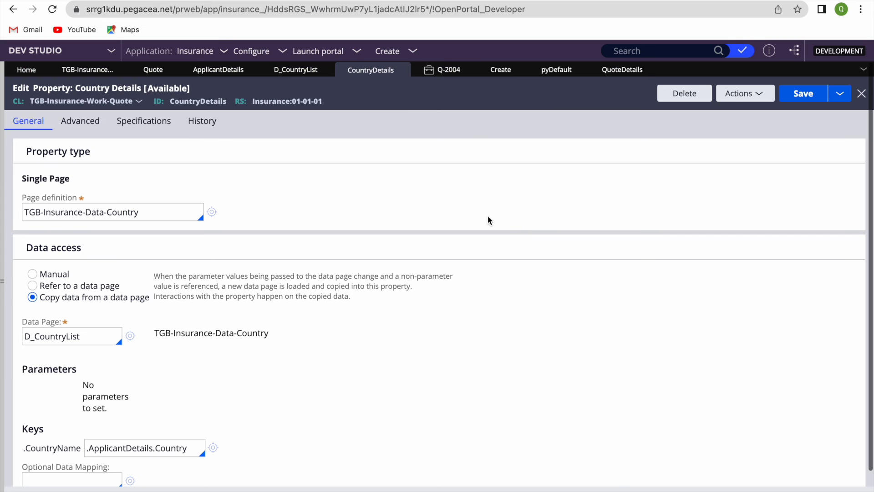
Check the QuoteDetails flow and open the CountryDetails section rule referenced in the Create section's cell properties.
click(618, 70)
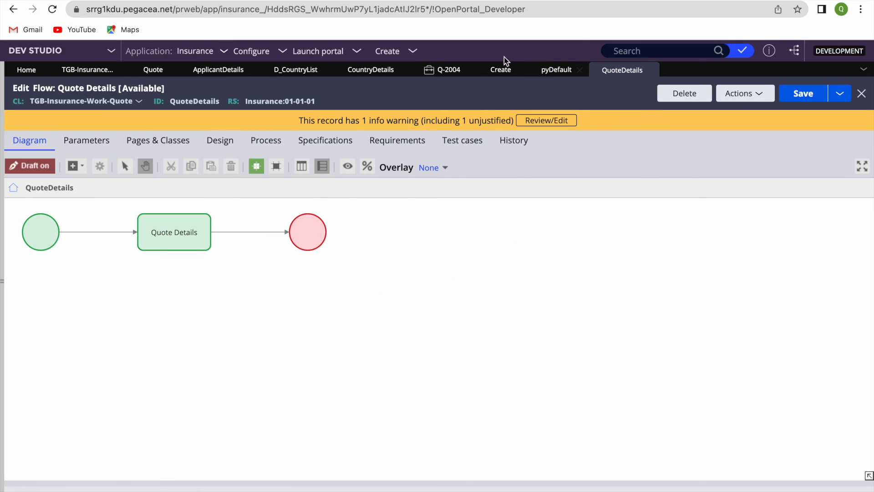
click(495, 71)
scroll(432, 298, up, 3)
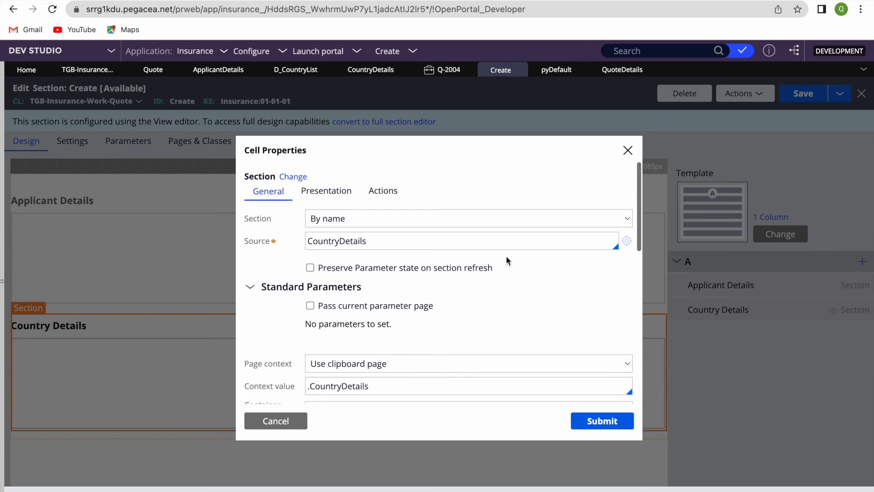
click(630, 241)
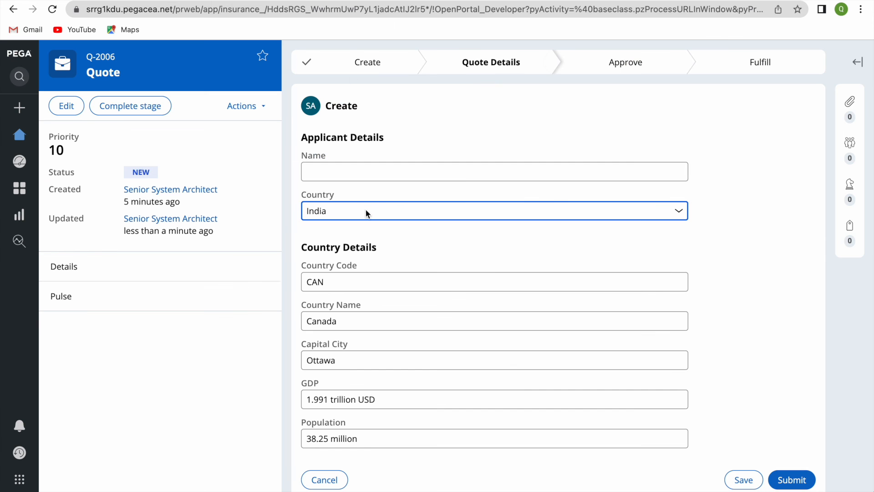
Save the Quote case with Canada selected as the Country, and save it again with India selected.
click(366, 208)
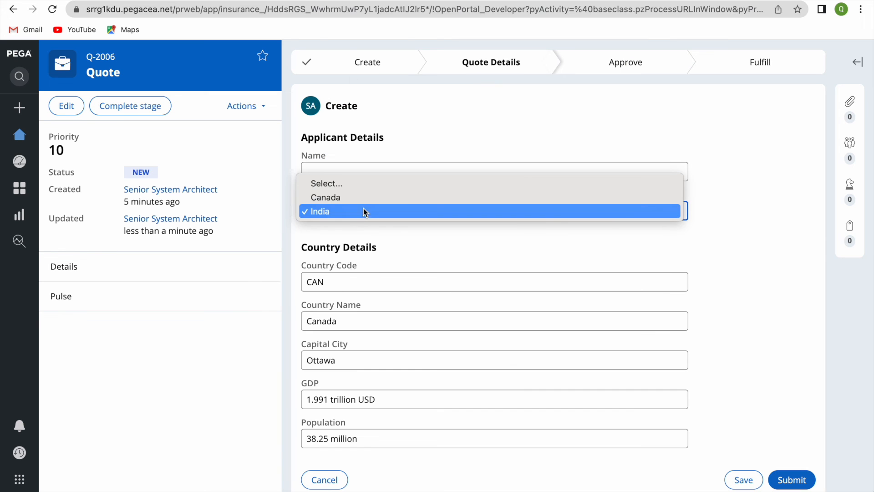
click(335, 193)
click(743, 481)
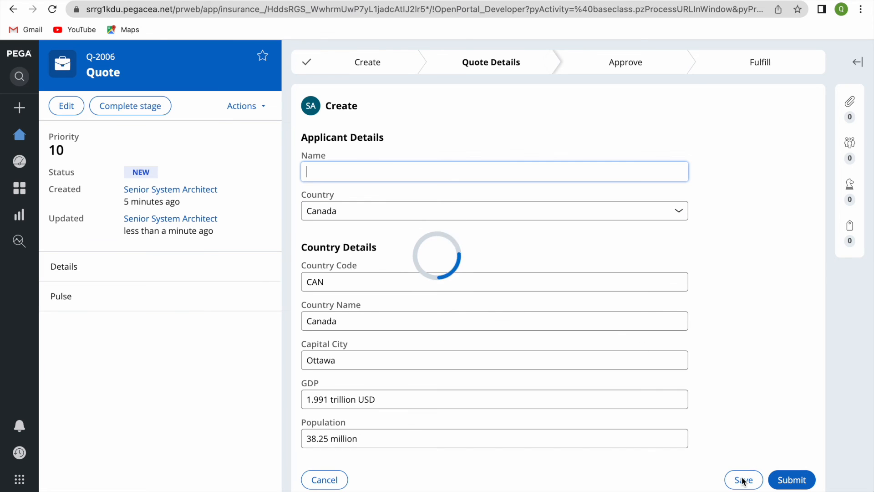
click(404, 215)
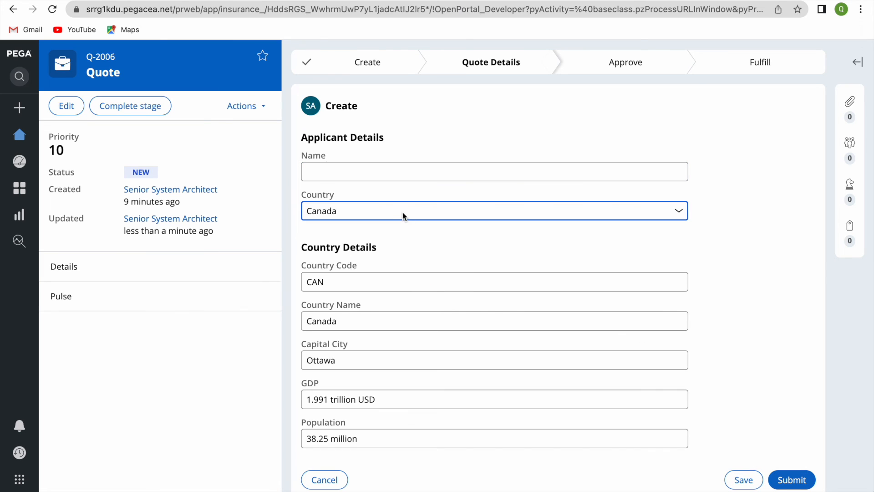
click(353, 226)
click(743, 479)
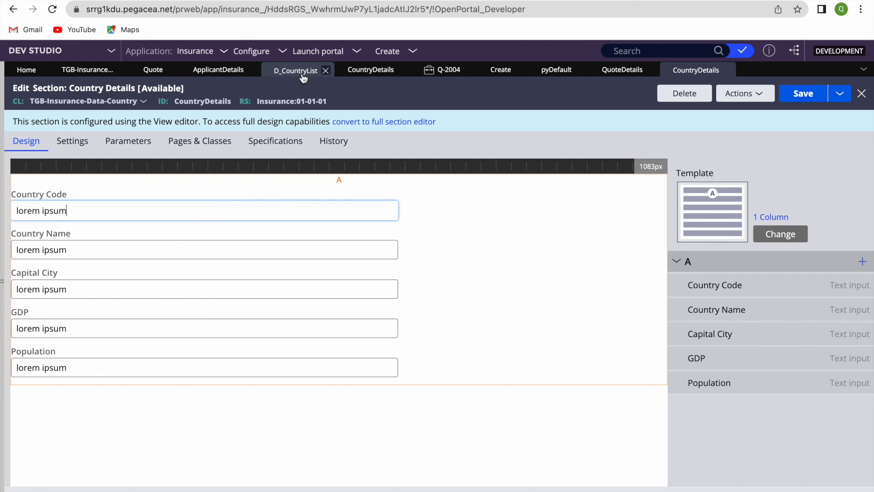
Review D_CountryList's keyed access, dismiss the Country dropdown's cell properties unchanged, and review the CountryDetails property's key mapping.
click(299, 72)
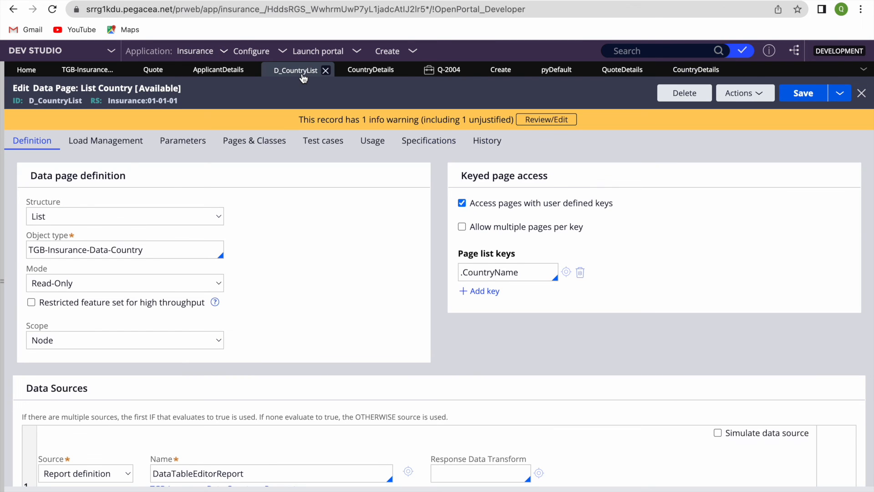
click(219, 70)
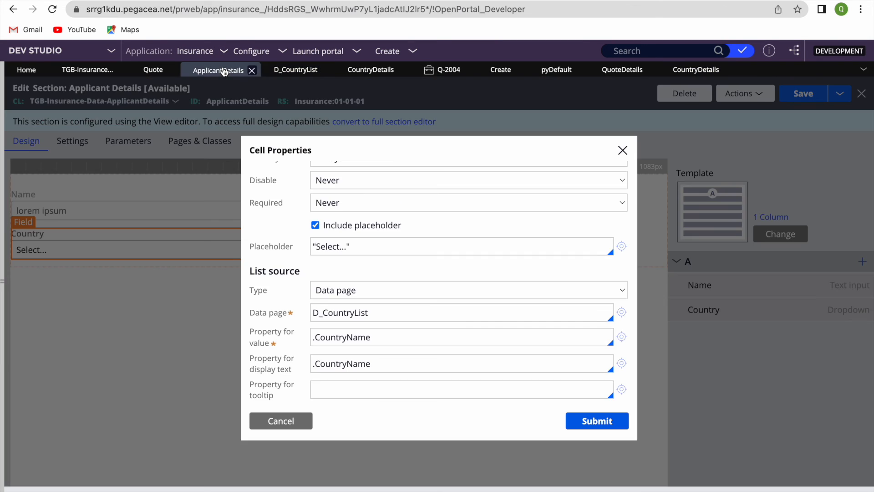
click(280, 421)
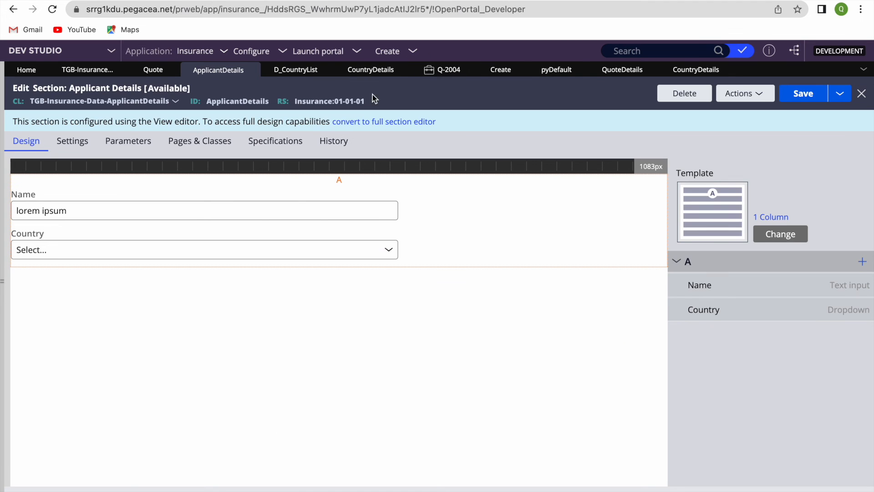
click(380, 68)
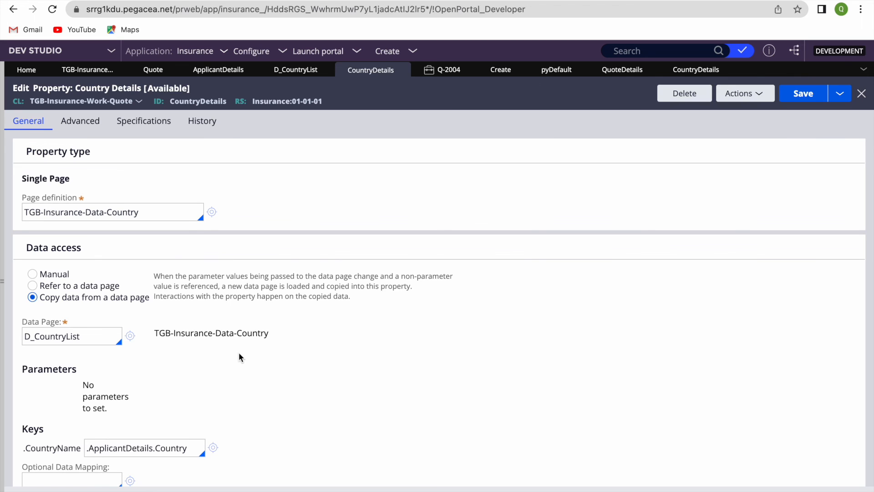
scroll(239, 351, down, 1)
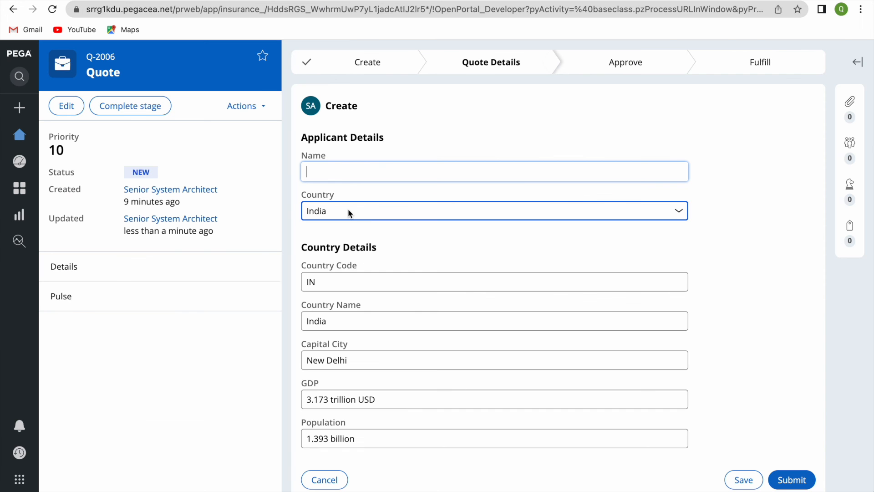
Select Canada as the Country in the Quote case without saving, and return to Dev Studio.
click(347, 210)
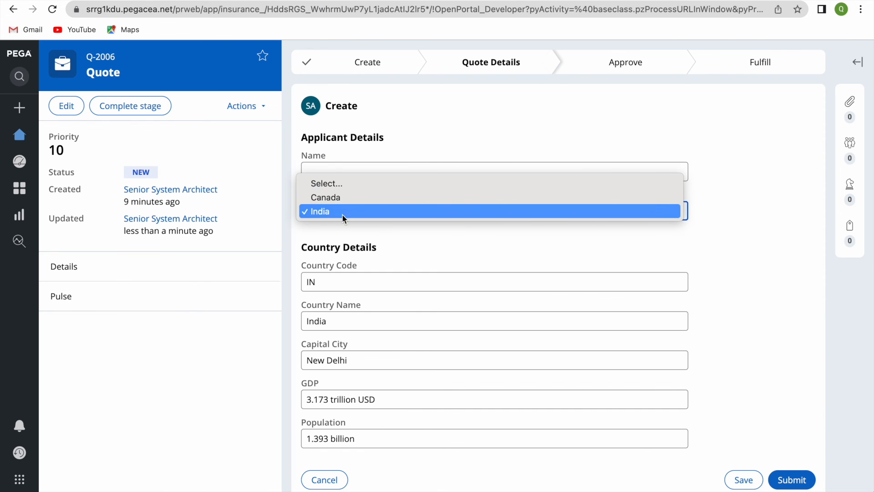
click(329, 195)
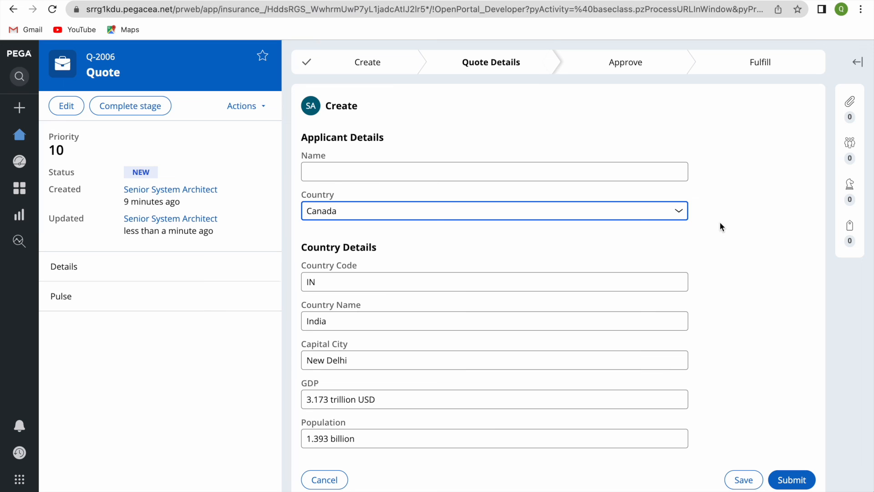
mouse_move(204, 4)
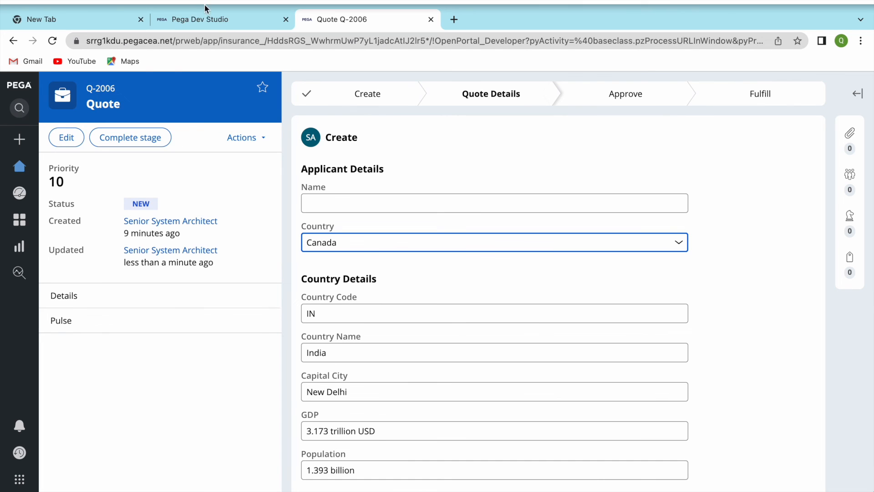
click(204, 21)
Review the Quote case life cycle and the D_CountryList data page's definition and data sources.
click(153, 70)
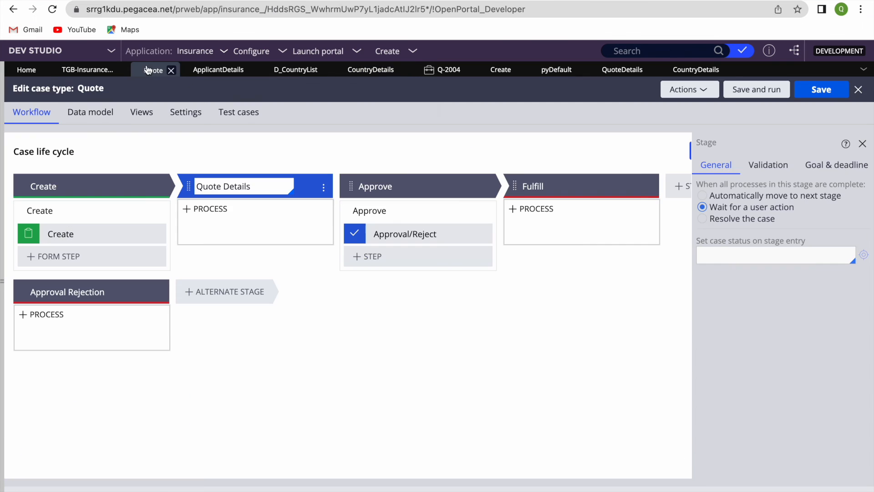
click(296, 70)
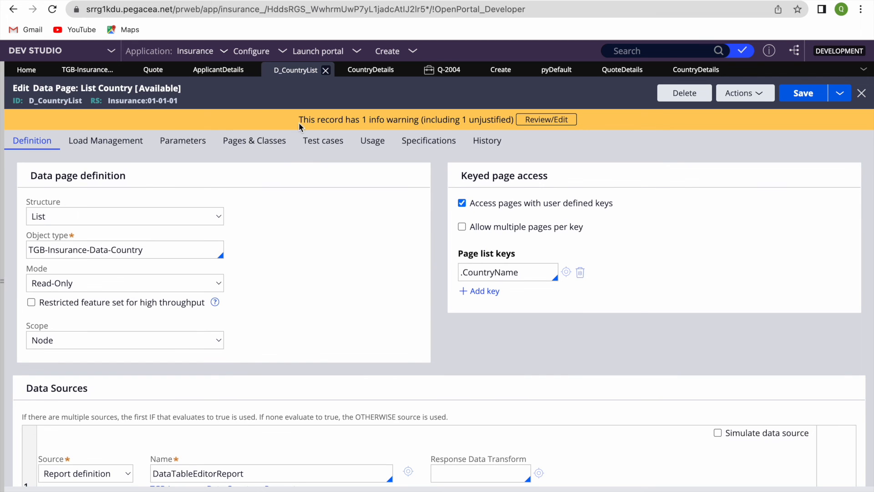
scroll(318, 249, down, 5)
Switch to the Pega Clipboard for the quote's thread and expand the node-level data pages, collapsing the user pages and D_pxRelevantRecordsRefreshStrategy.
click(387, 1)
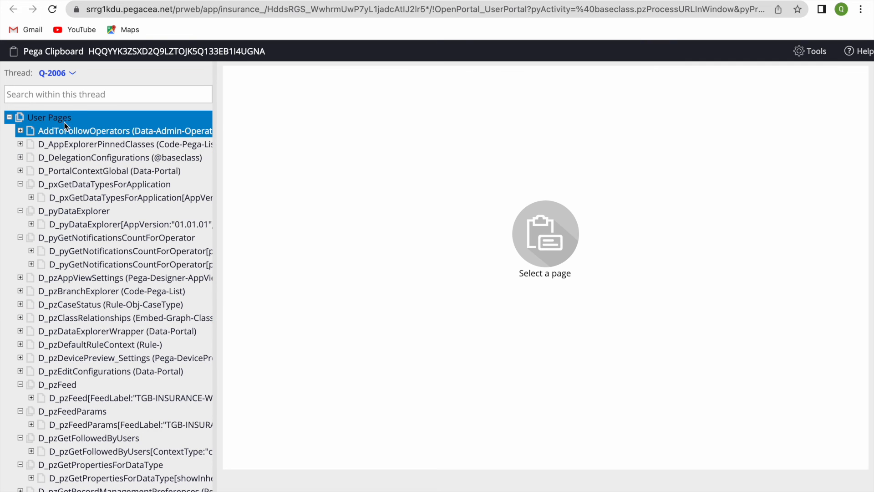
click(9, 118)
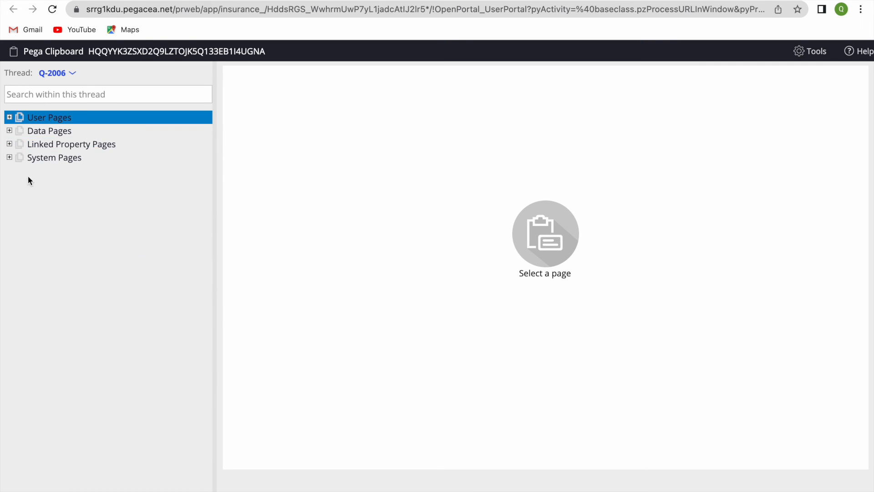
click(9, 131)
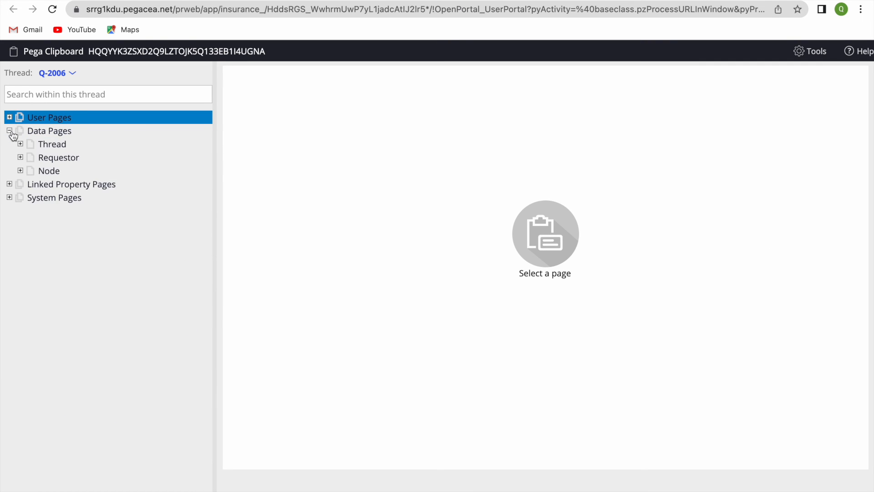
click(20, 171)
click(31, 196)
click(31, 198)
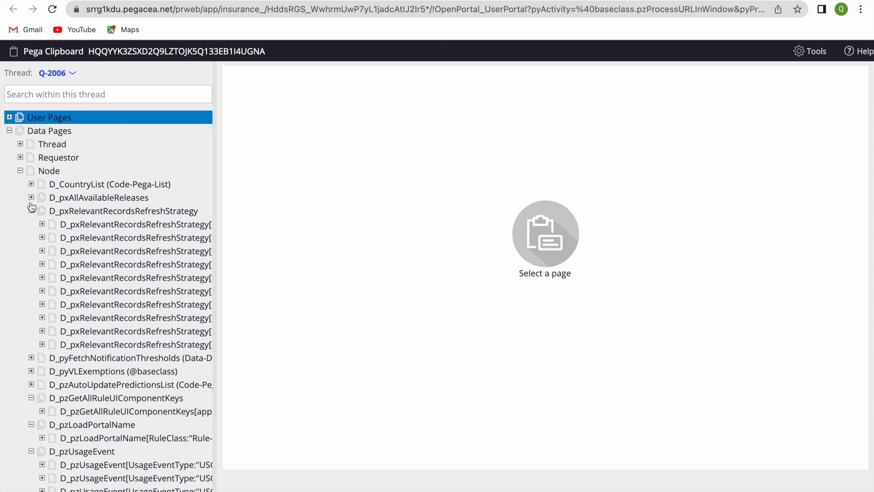
click(31, 210)
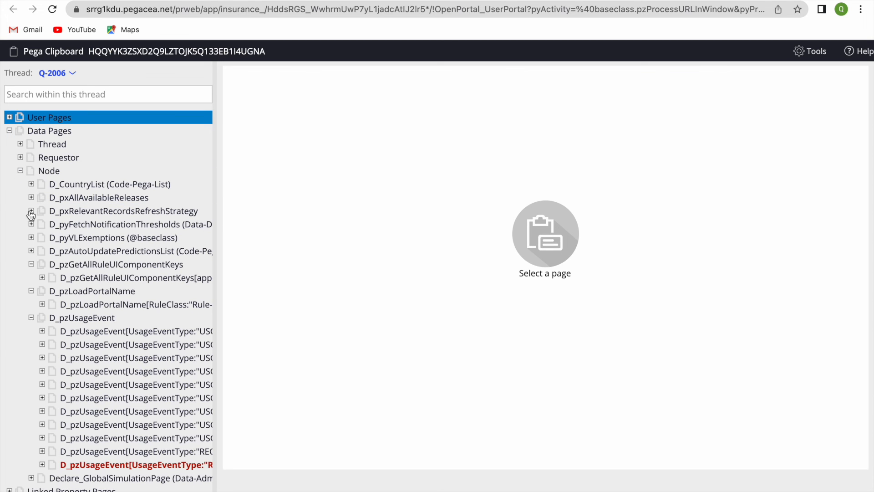
Expand pxResults under D_CountryList and examine the pxResults(1) and pxResults(2) pages.
click(31, 184)
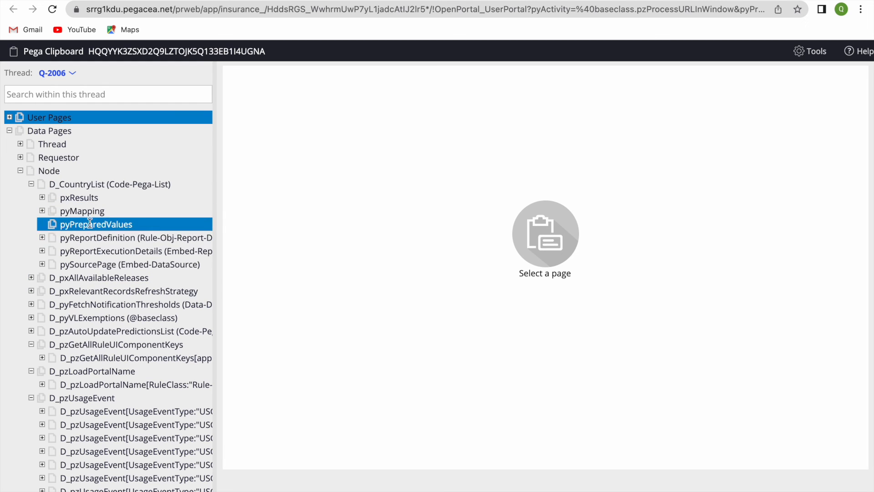
click(41, 197)
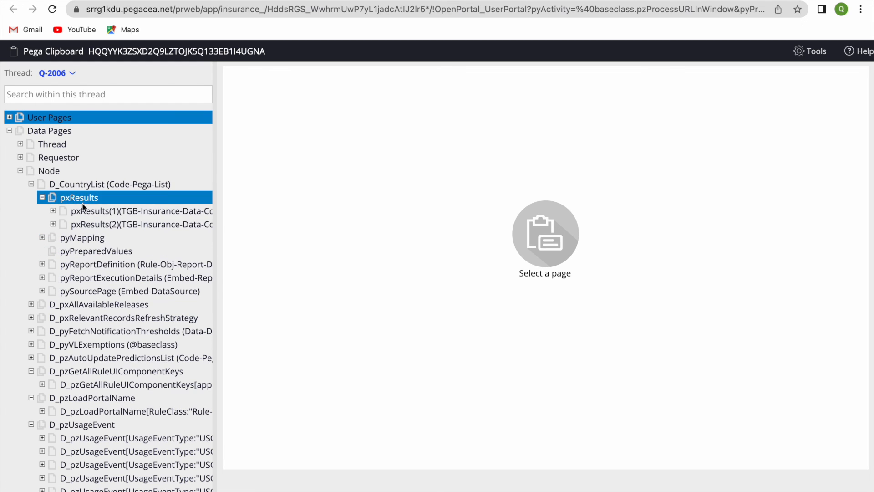
click(86, 211)
click(93, 224)
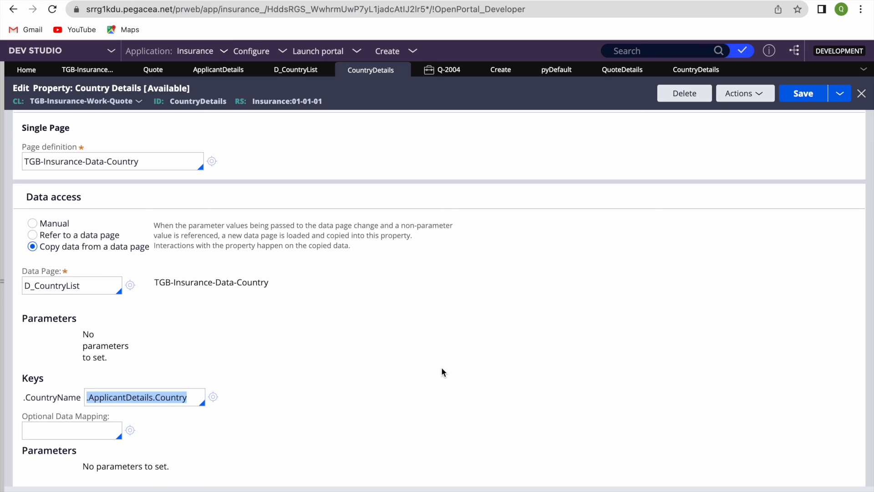
mouse_move(391, 1)
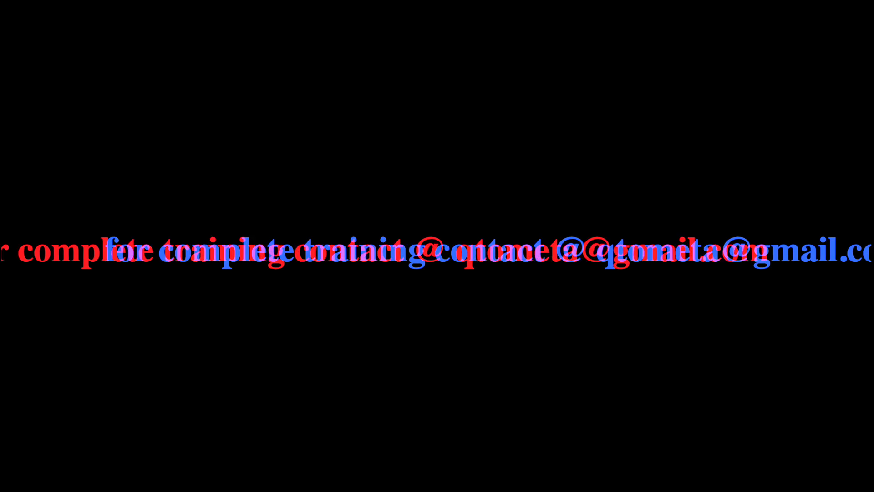